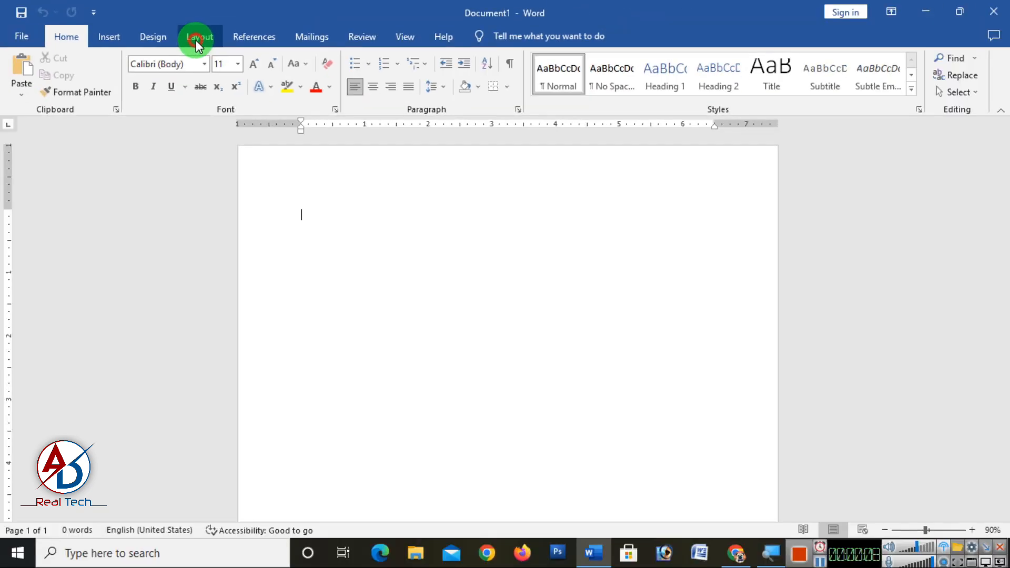
Apply the Narrow margin preset, 0.5" on every side, to the blank document
click(197, 40)
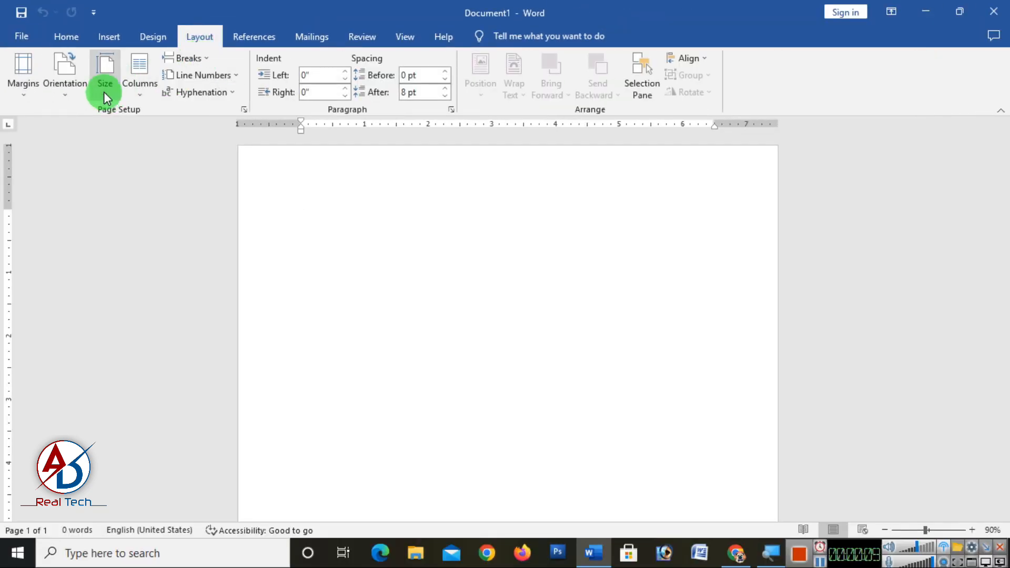
click(27, 90)
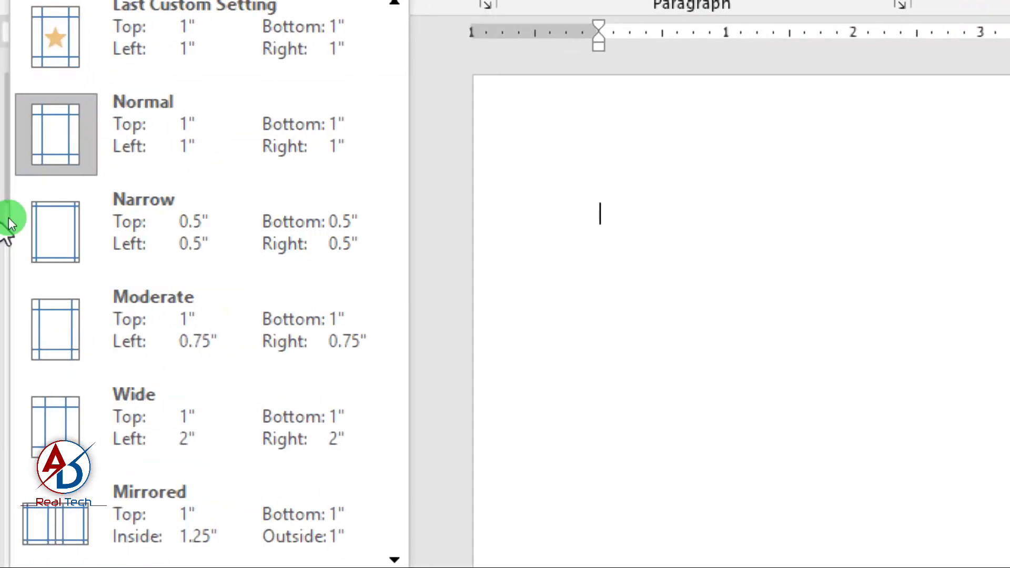
click(59, 223)
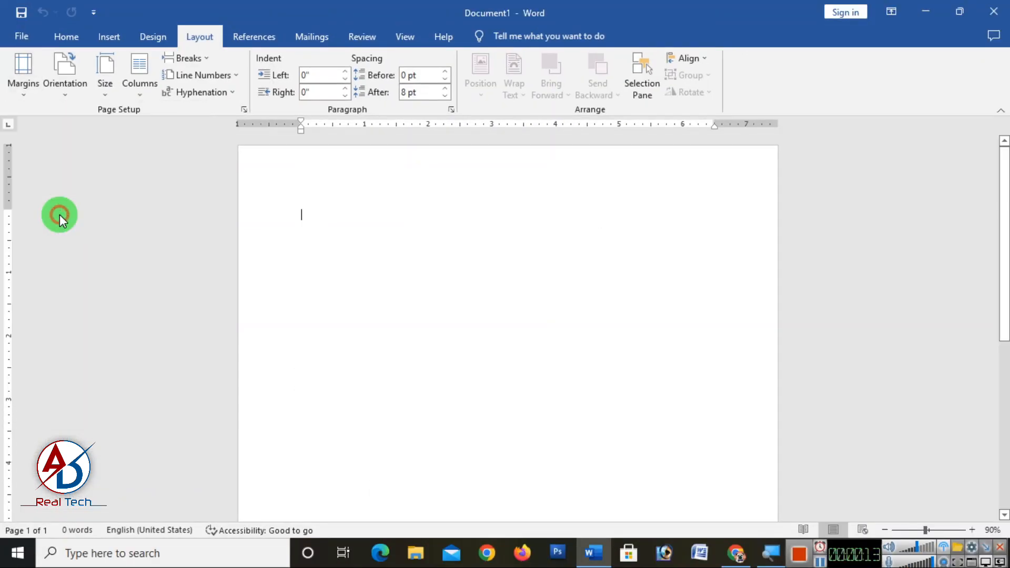
Give the whole document a custom paper size 3.4" wide and 2.1" high
click(106, 84)
click(128, 438)
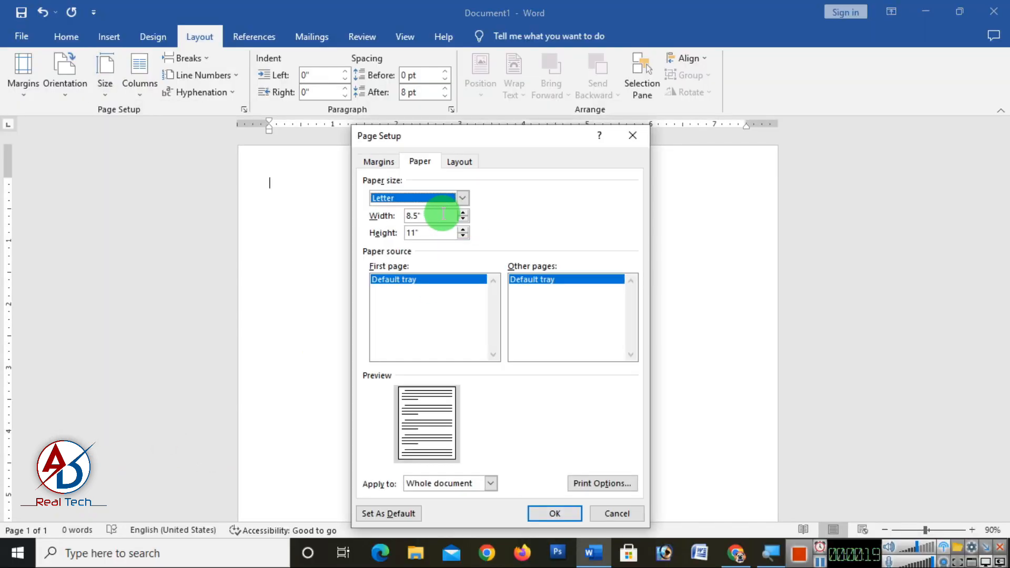
drag(459, 133, 465, 99)
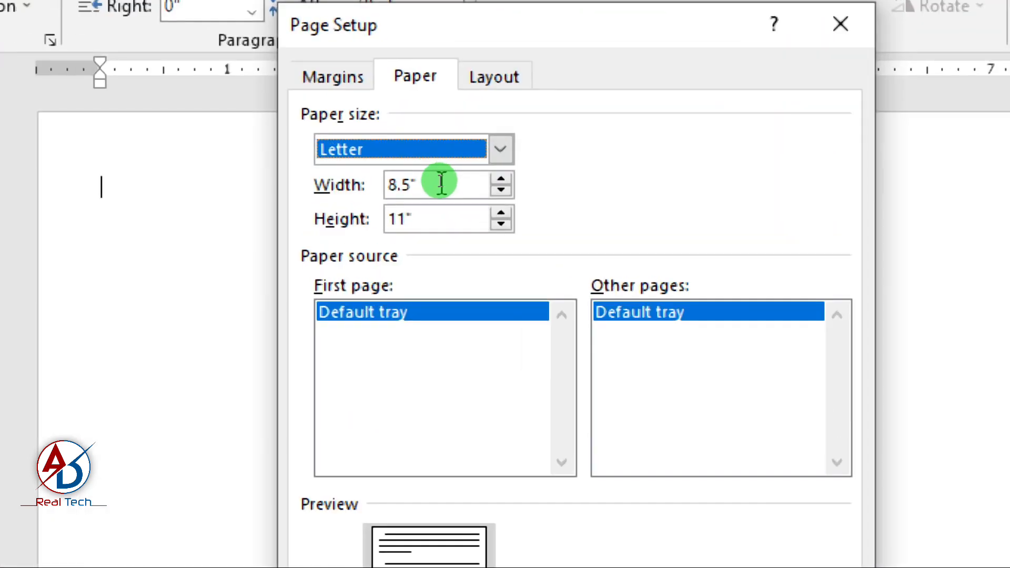
drag(439, 179, 405, 181)
text(3.4)
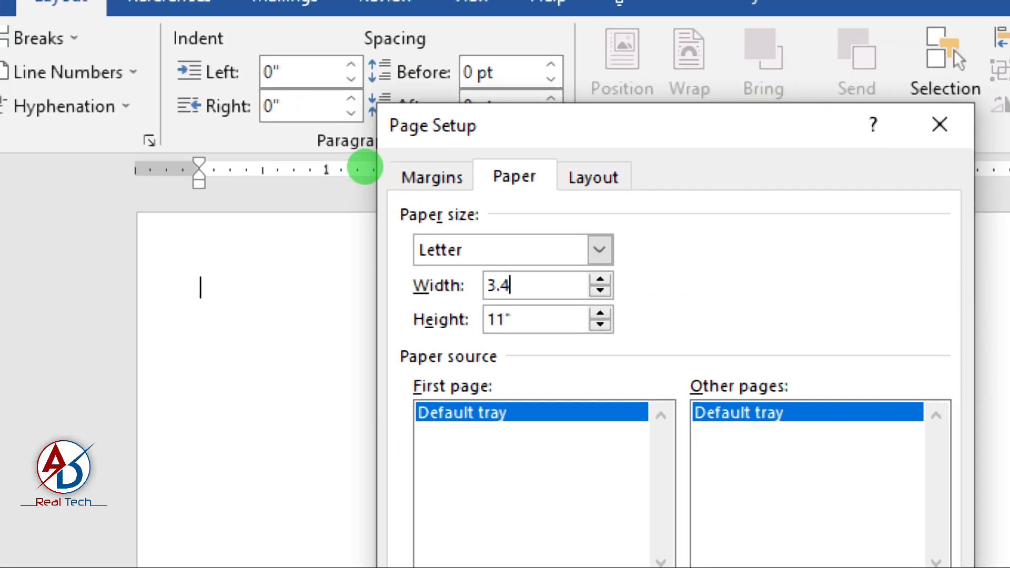
key(Tab)
text(2.1)
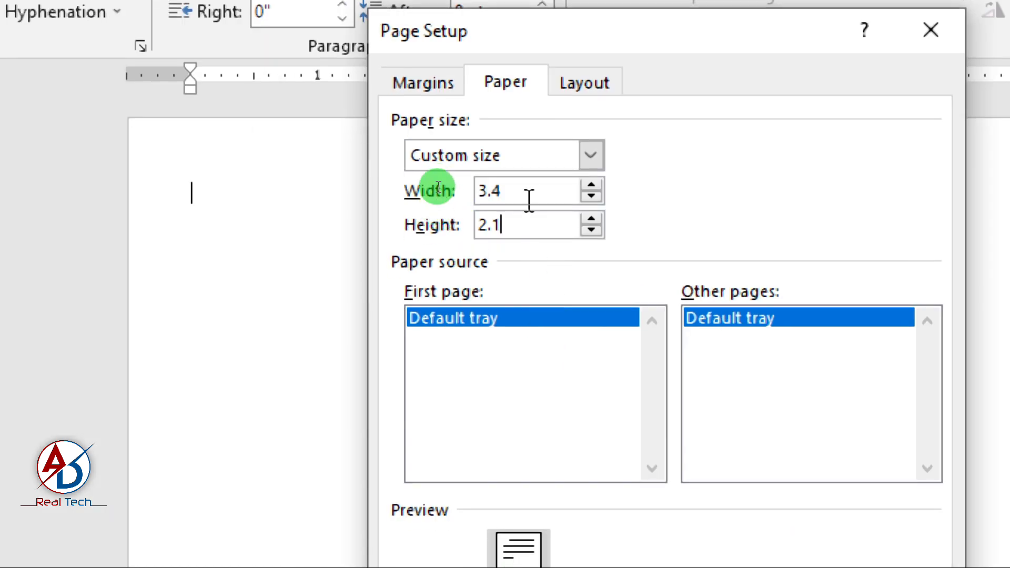
click(525, 188)
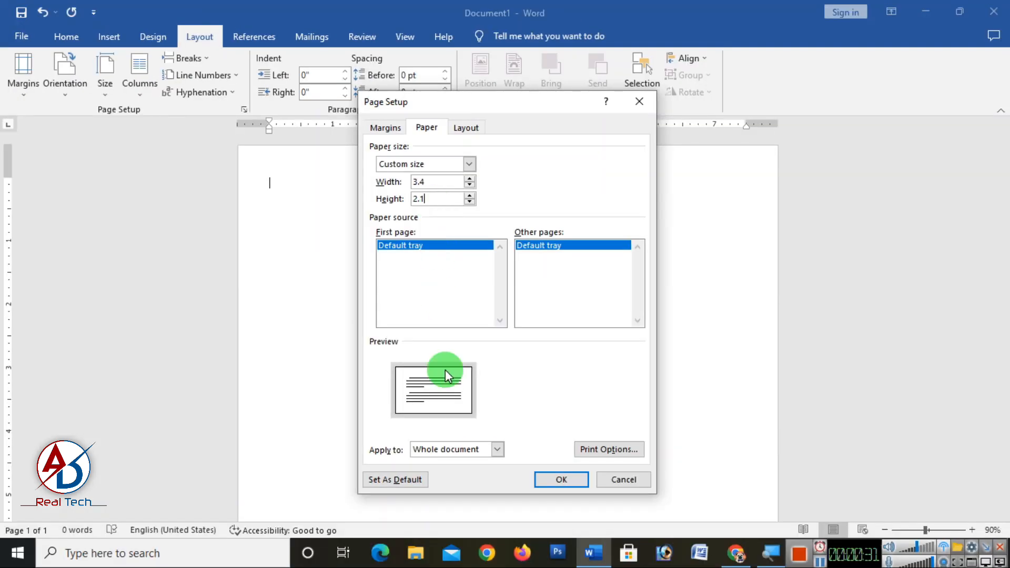
click(555, 480)
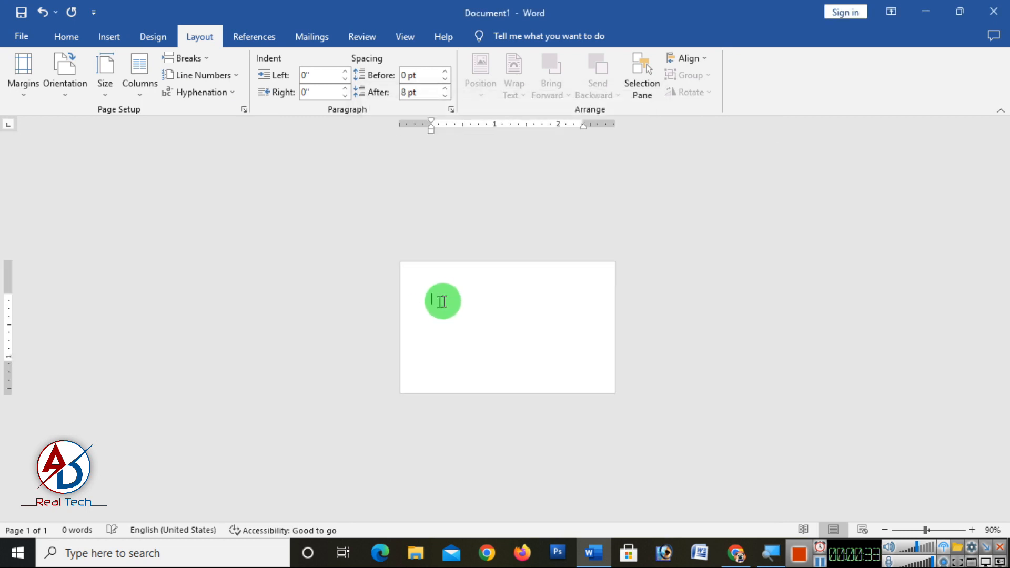
Draw a thin vertical ellipse near the page's middle, about 1.49" high and 0.05" wide
ctrl+scroll(452, 300, up, 9)
ctrl+scroll(459, 301, up, 3)
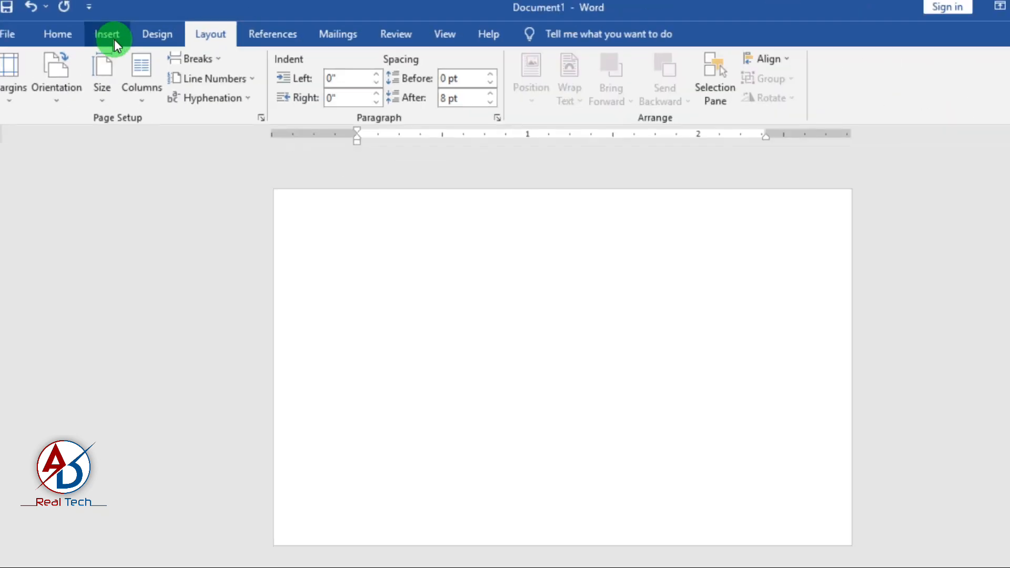
click(114, 38)
click(197, 58)
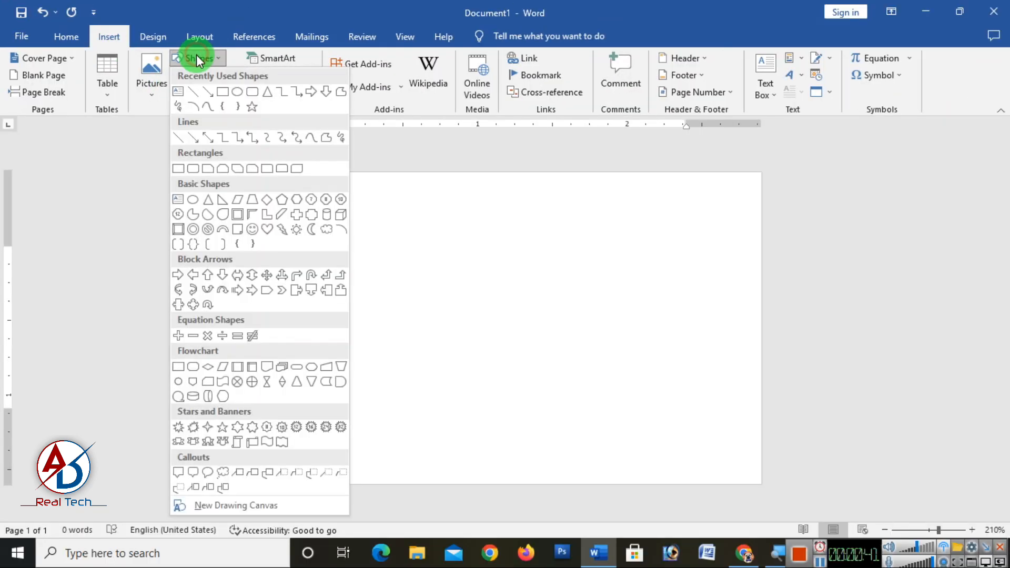
click(234, 93)
drag(484, 232, 484, 454)
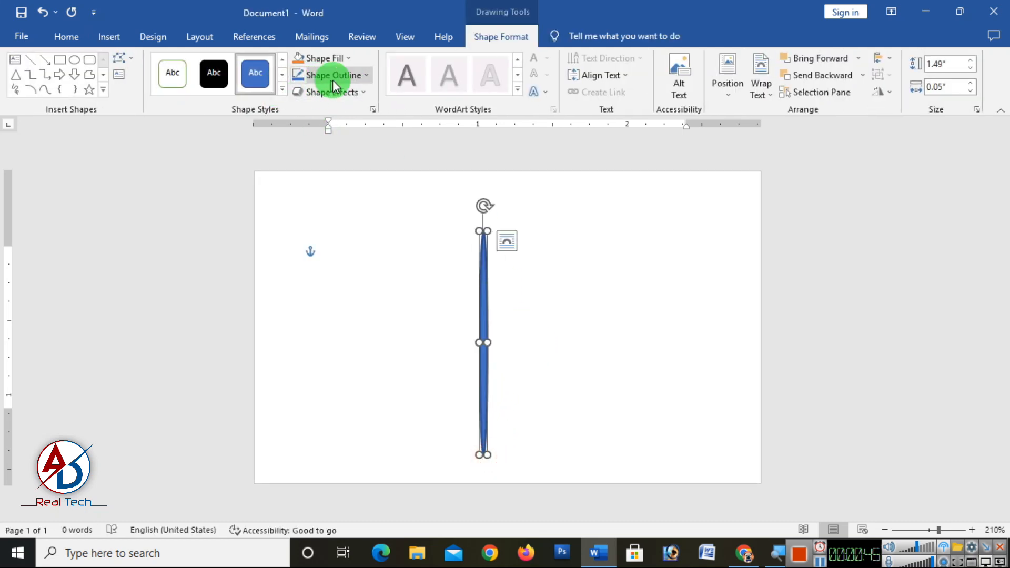
Remove the outline from the thin vertical ellipse
click(334, 75)
mouse_move(347, 242)
click(343, 205)
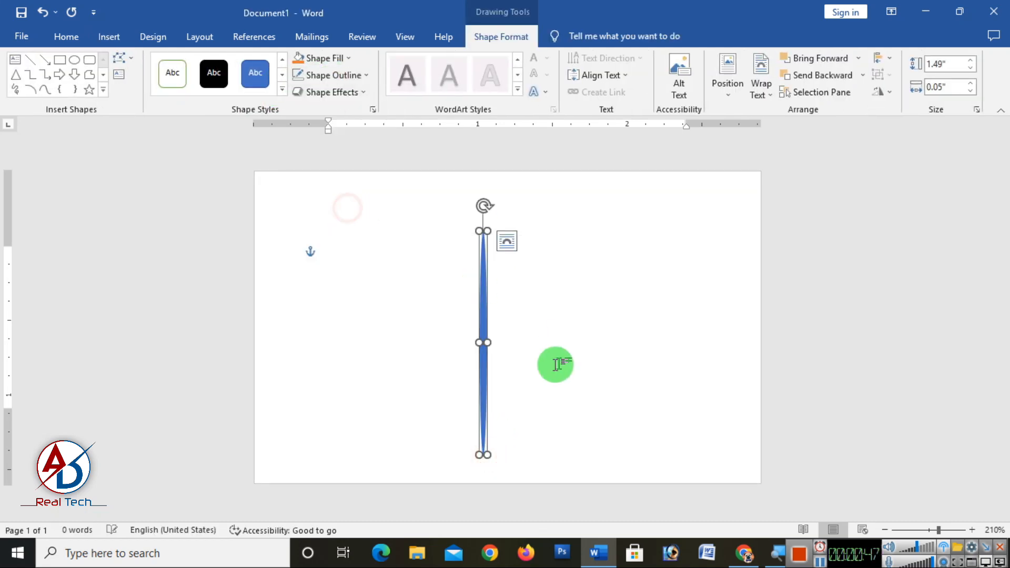
Change the thin ellipse's fill to a gradient of type Path
right_click(486, 317)
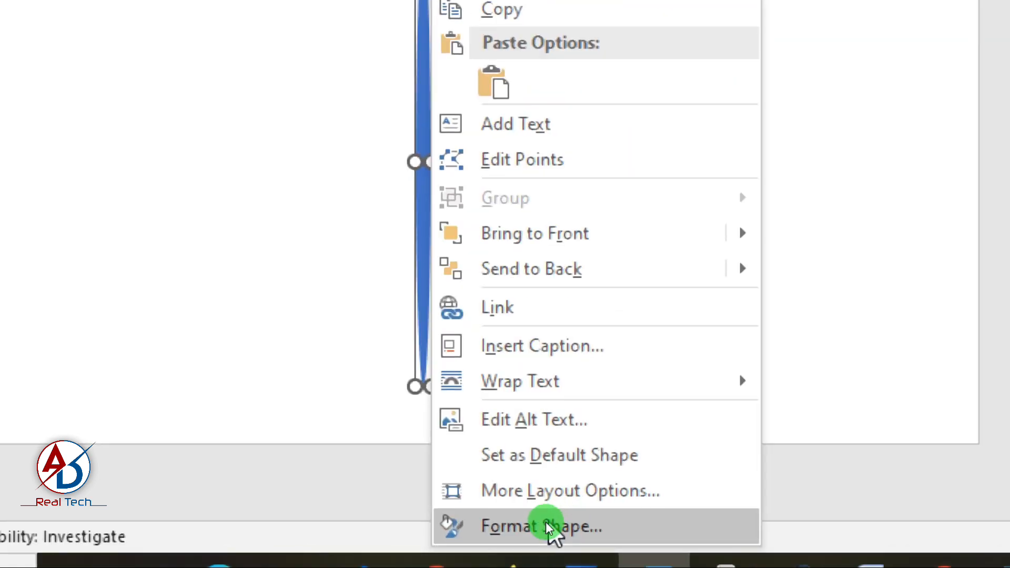
click(545, 522)
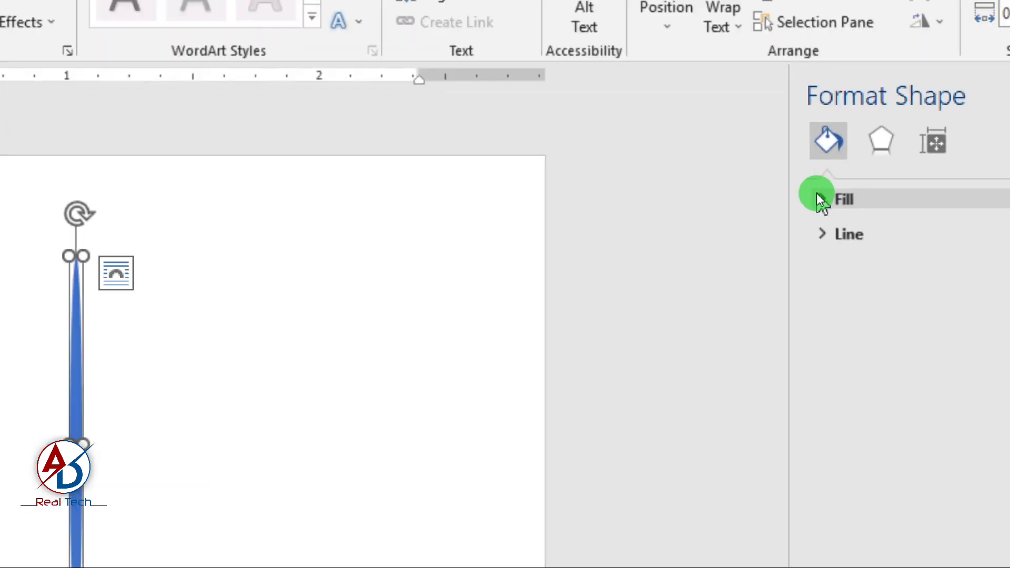
click(819, 197)
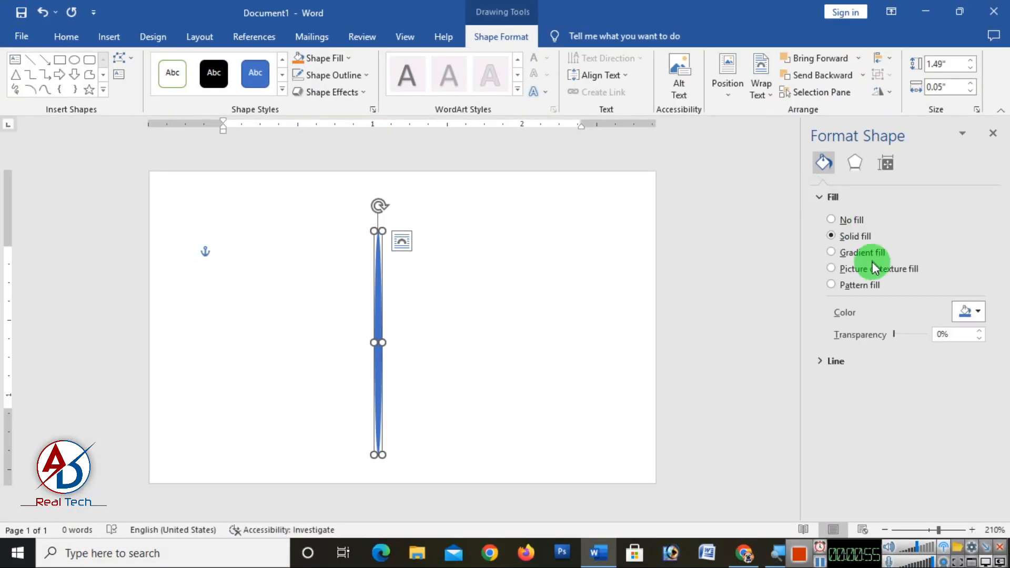
click(867, 252)
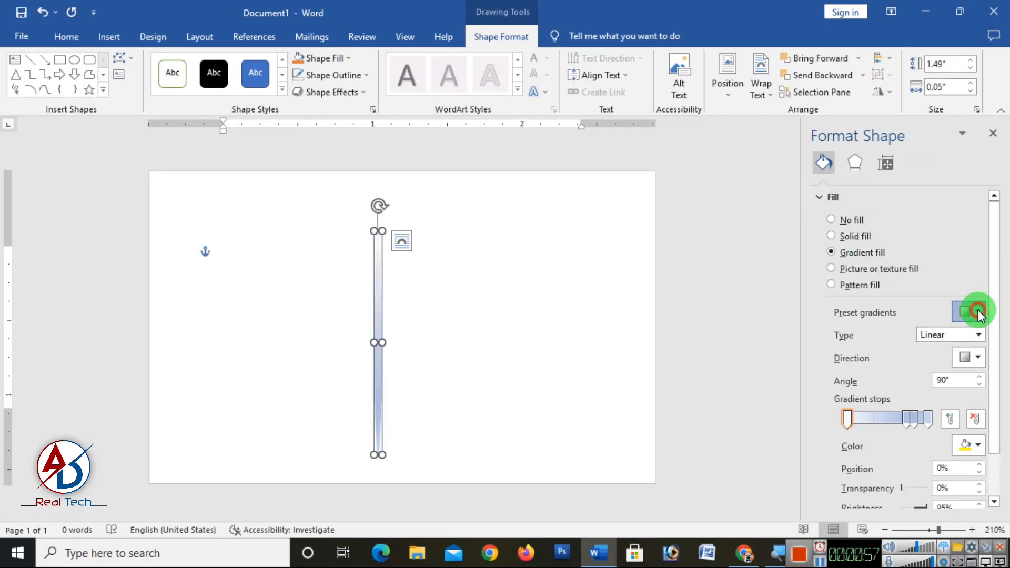
click(979, 335)
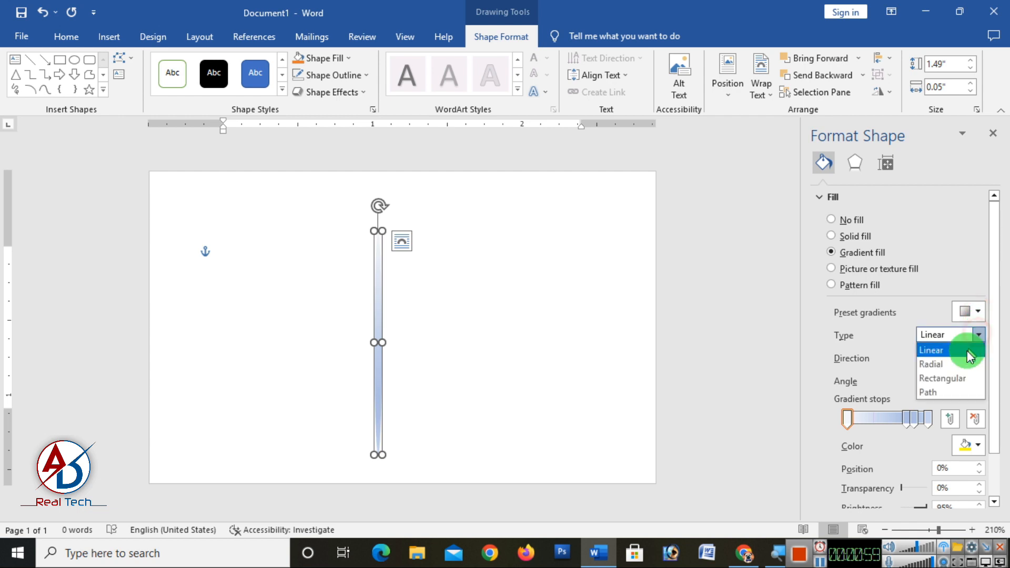
click(939, 392)
Reduce the ellipse's gradient to two stops, placing the darker one at 100% and colouring it black
click(976, 423)
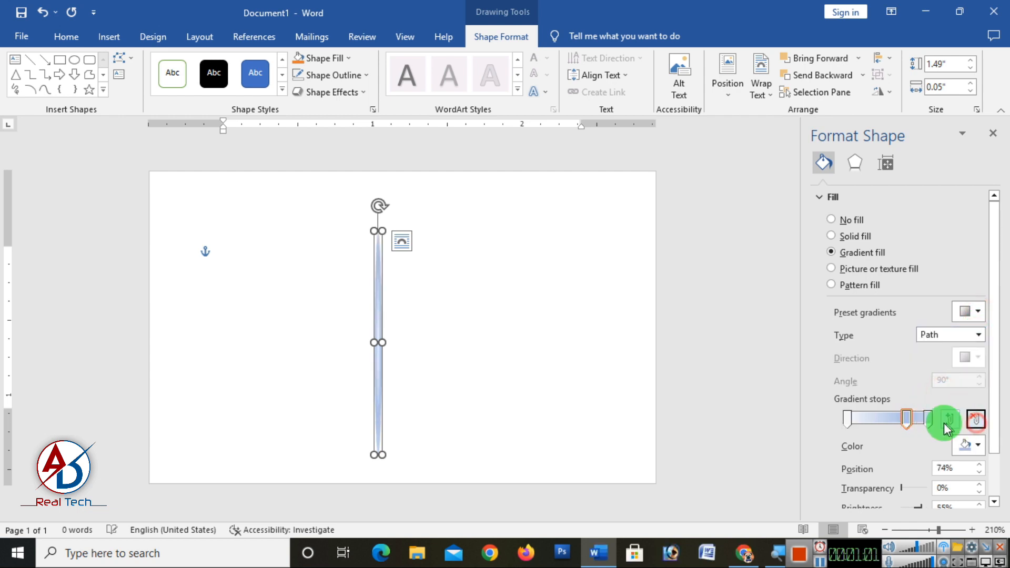
click(973, 421)
click(905, 421)
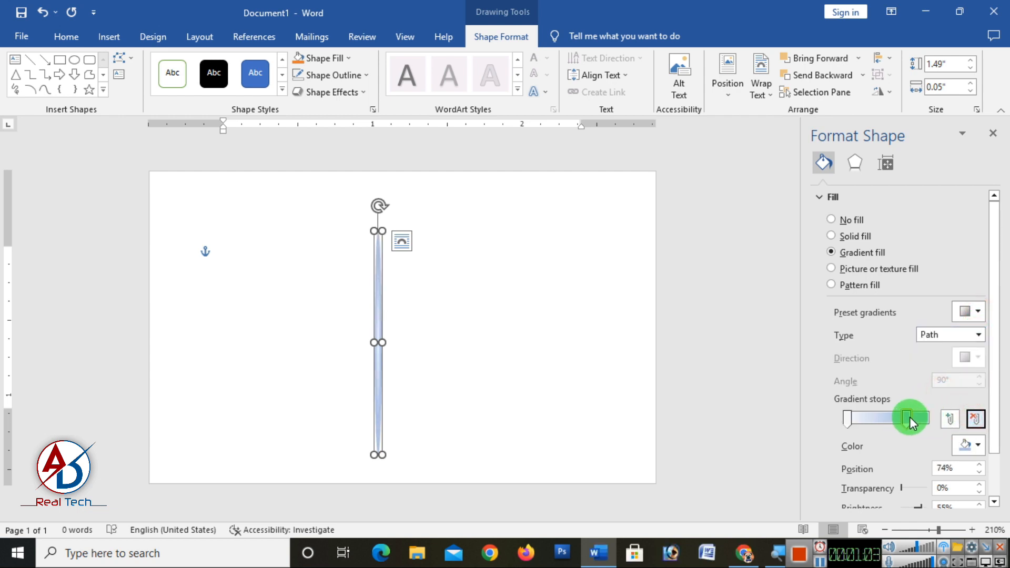
drag(911, 422, 928, 420)
click(976, 445)
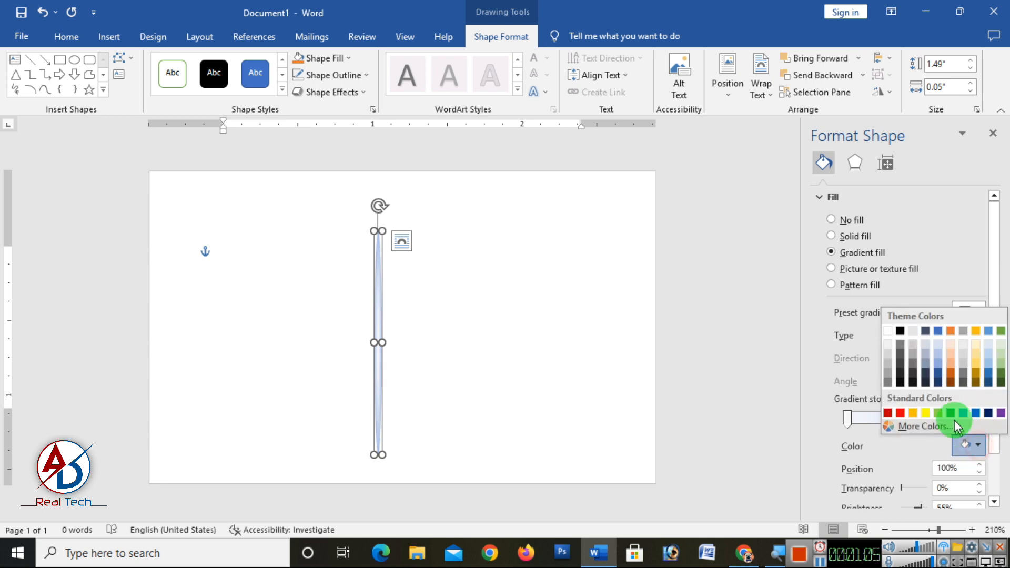
click(905, 333)
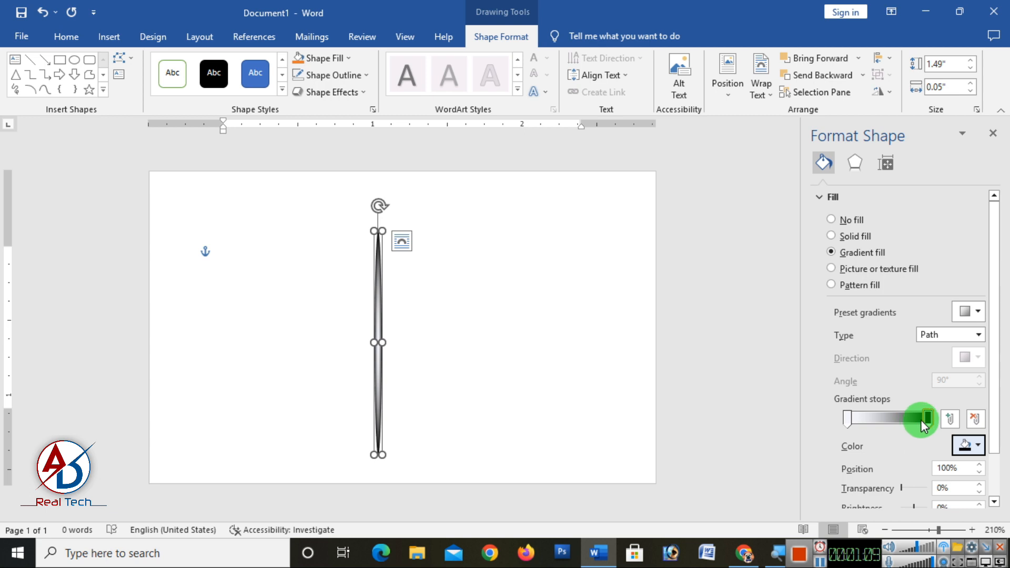
Reverse the ellipse's gradient by moving the black stop to the start, and put a pure white stop at 90%
drag(923, 420, 967, 427)
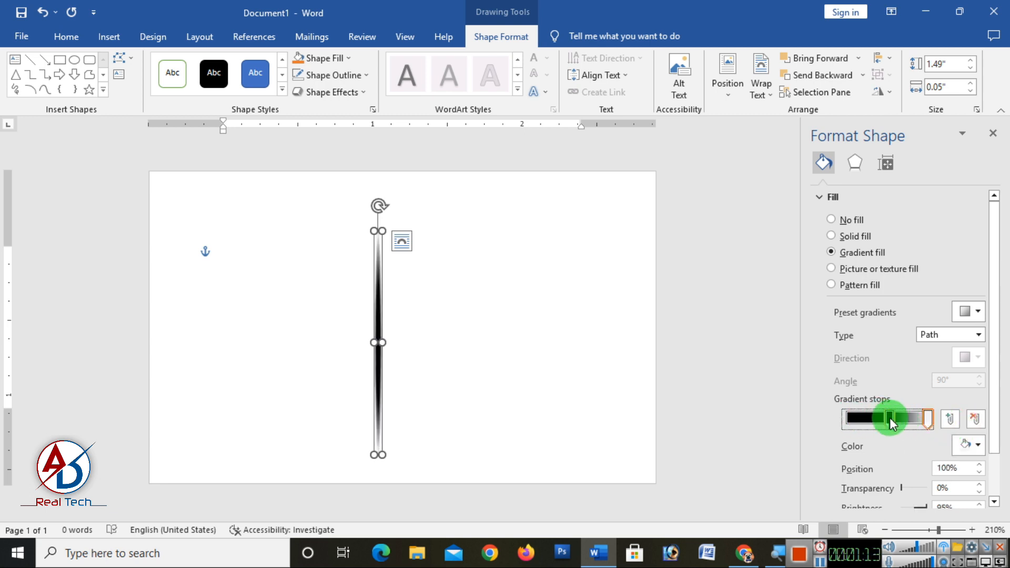
drag(889, 418, 810, 408)
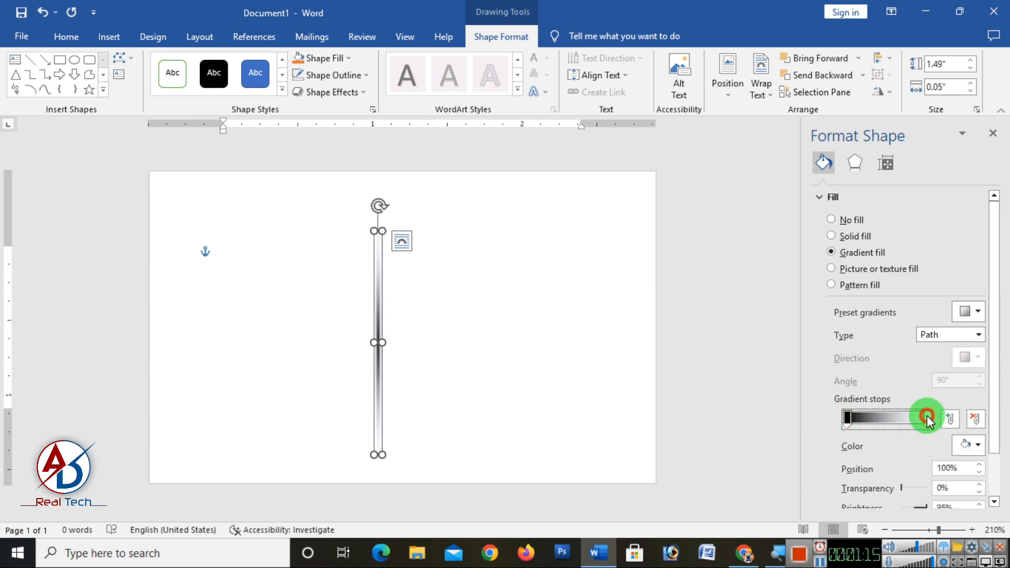
click(972, 446)
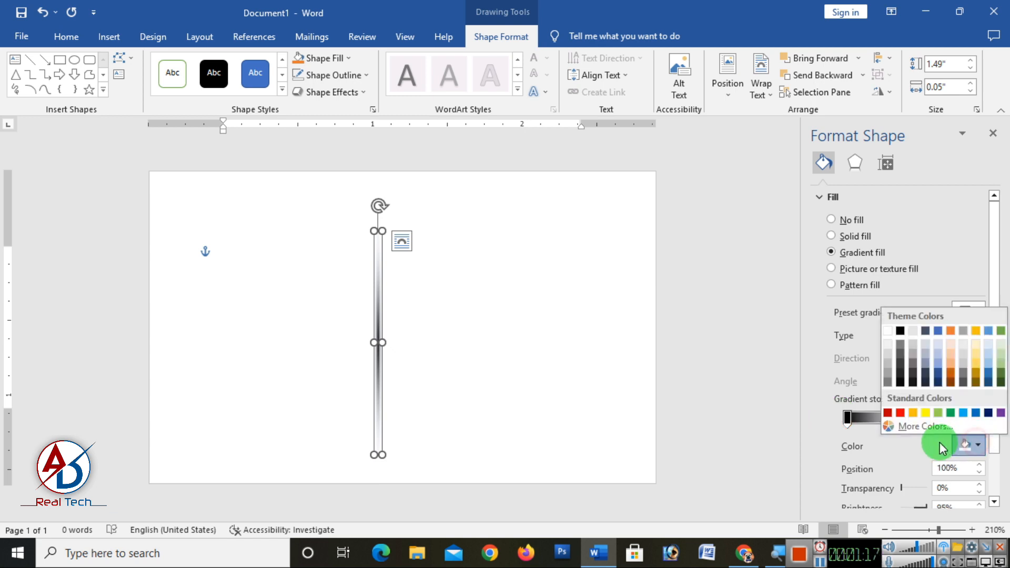
click(889, 331)
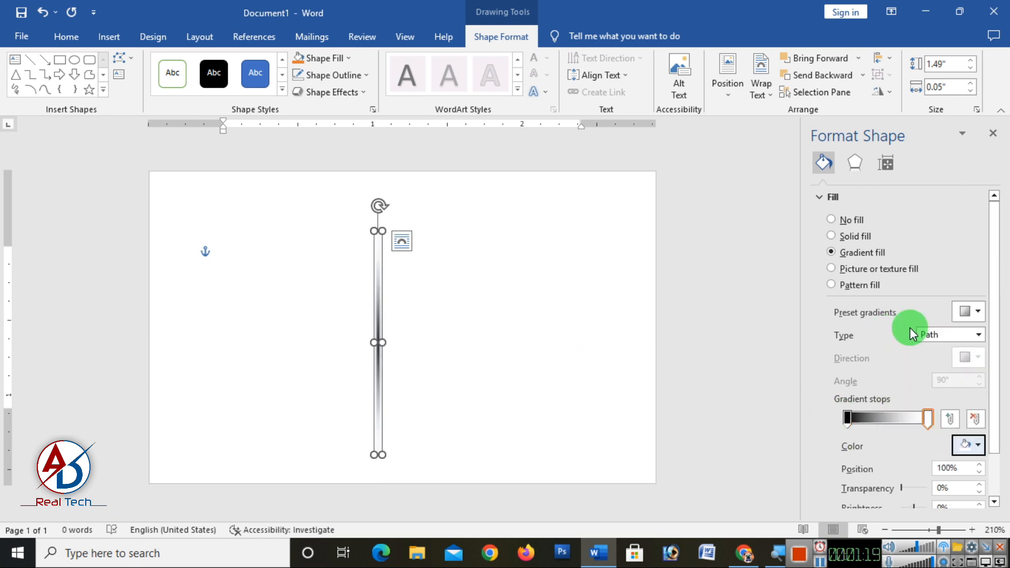
drag(927, 419, 919, 419)
scroll(889, 397, down, 2)
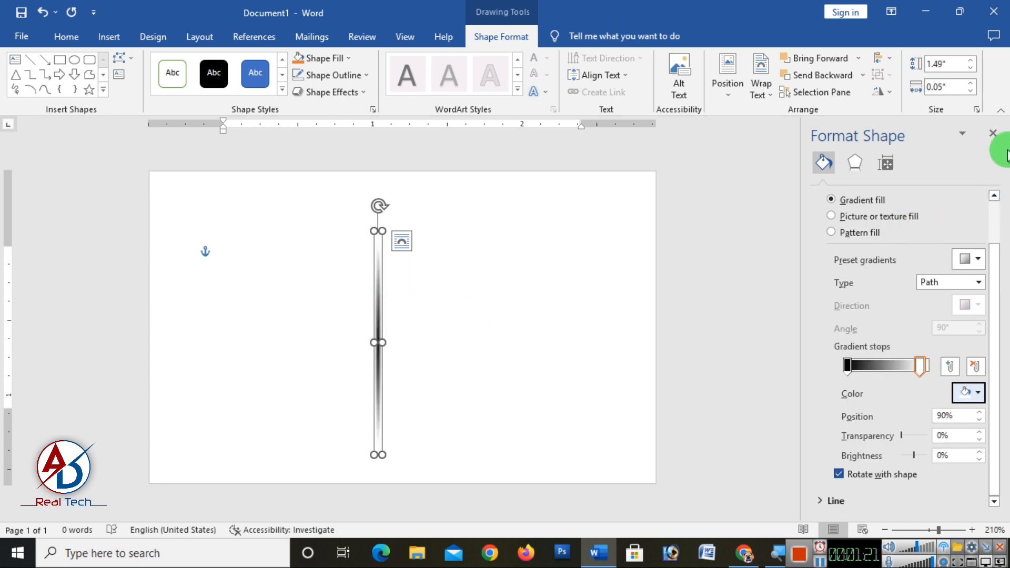
click(991, 136)
click(505, 356)
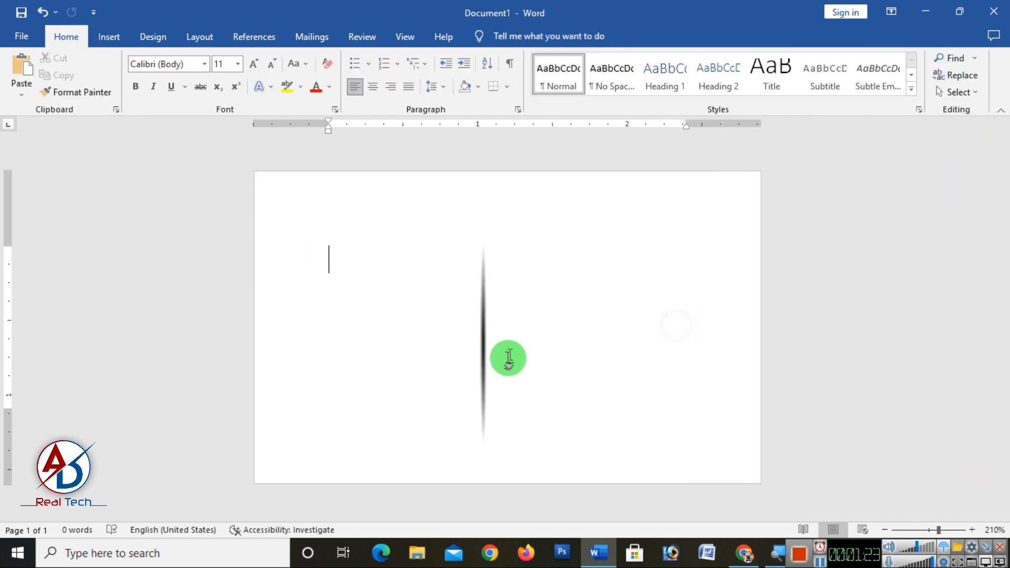
Align the gradient ellipse to the center and middle of the page margins
drag(480, 349, 497, 333)
click(512, 341)
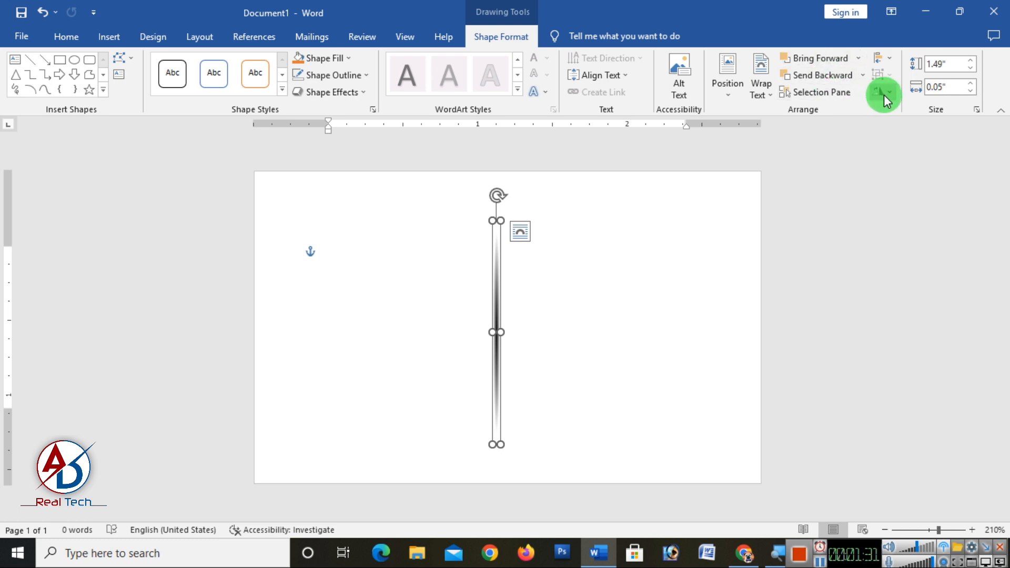
click(882, 58)
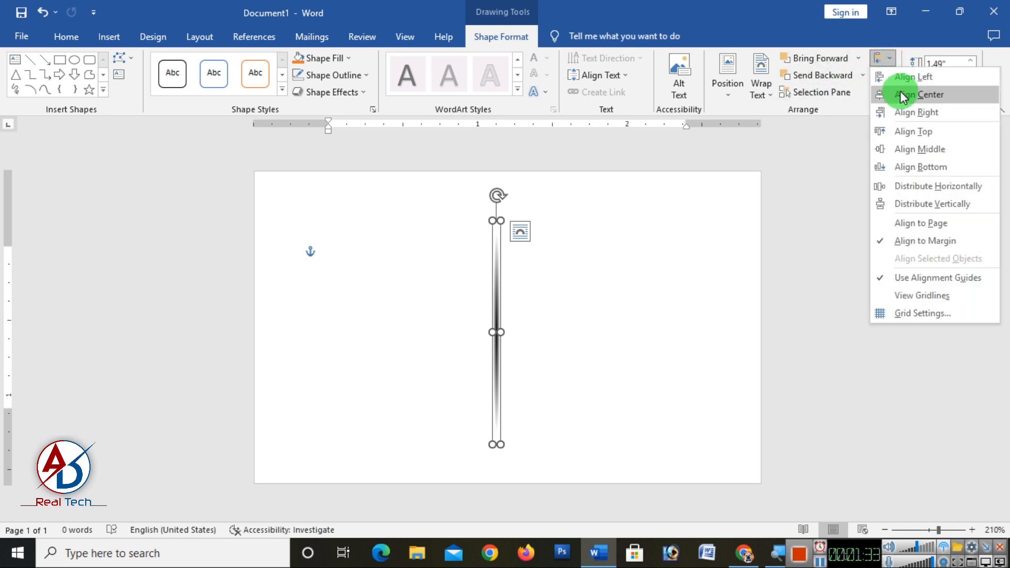
click(903, 95)
click(883, 61)
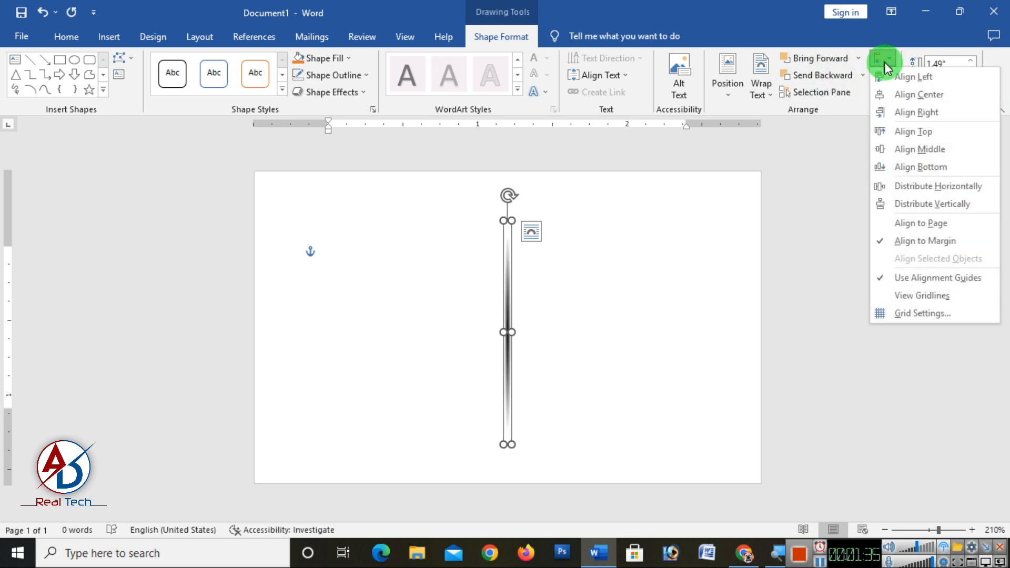
click(901, 149)
click(582, 363)
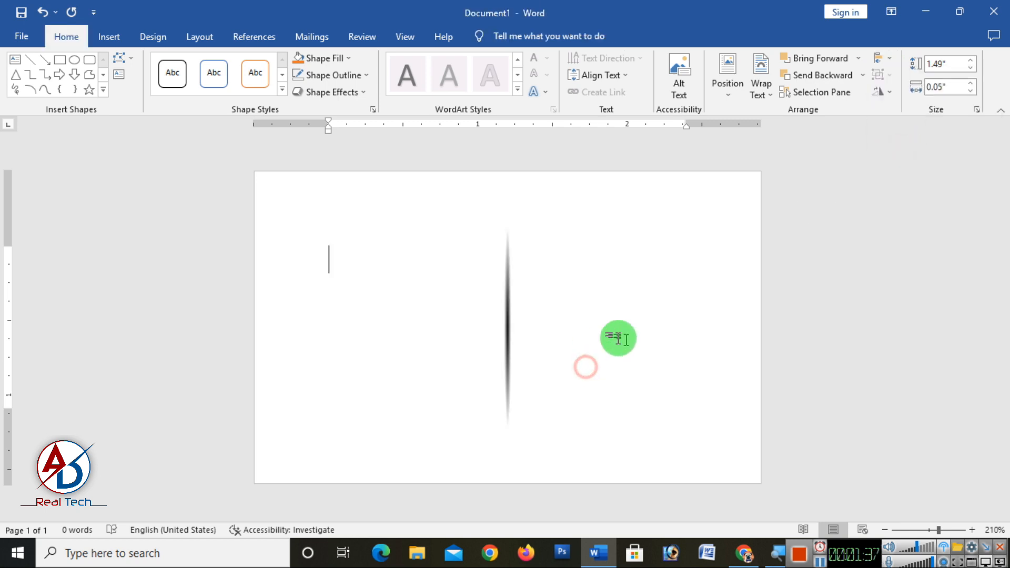
Enlarge the gradient ellipse freehand so that it is slightly wider and reaches down to the page's bottom edge
click(510, 321)
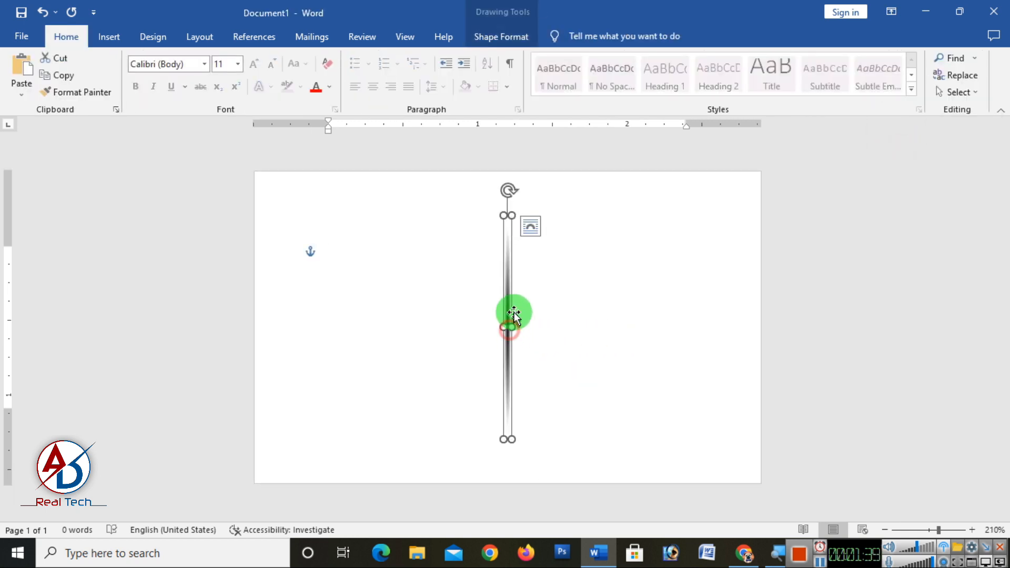
scroll(510, 440, up, 4)
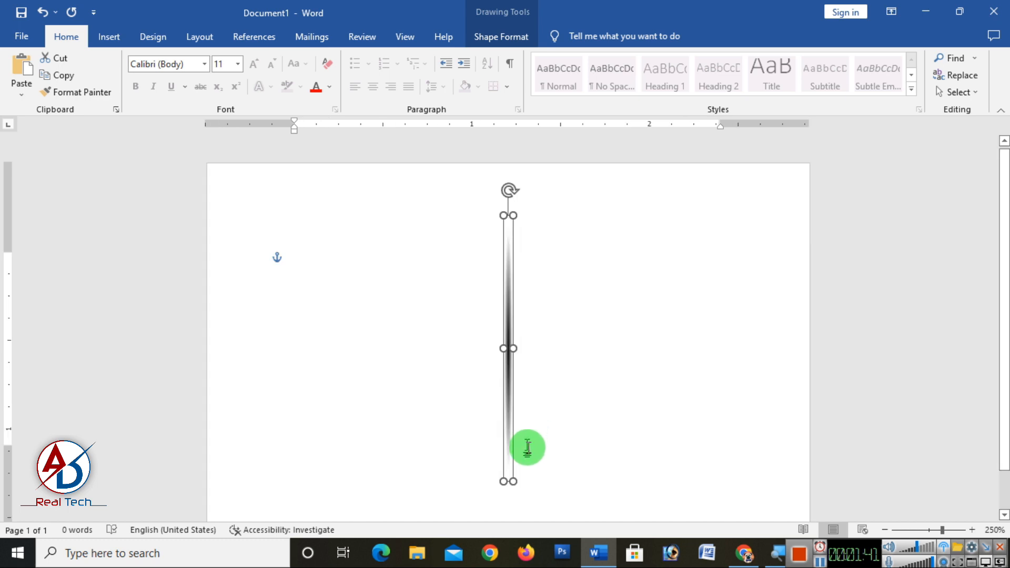
drag(513, 485, 516, 511)
click(516, 510)
click(515, 476)
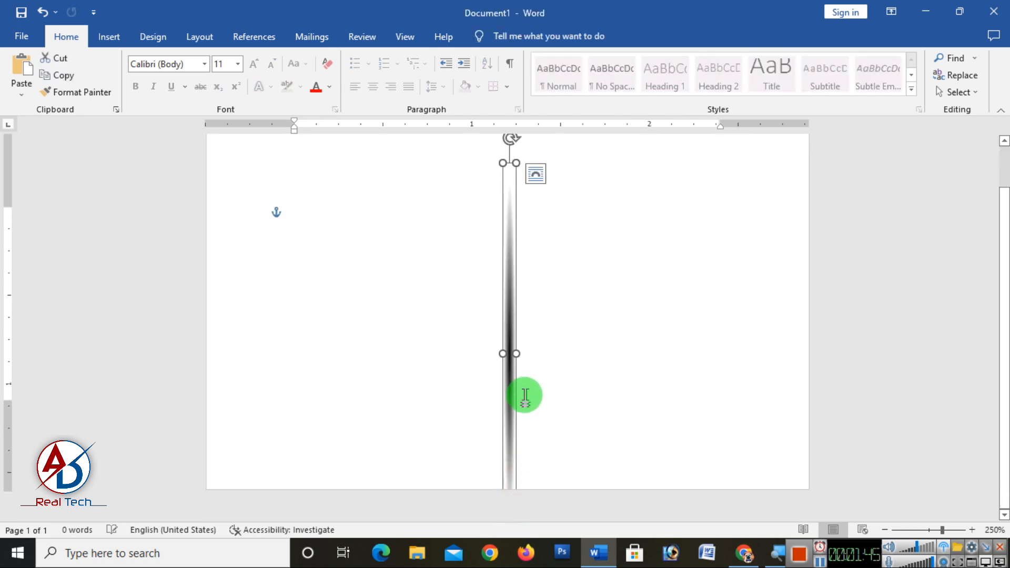
Resize the gradient ellipse to about 1.94" high by 0.05" wide and align it to the center and middle of the margins
drag(509, 163, 510, 199)
mouse_move(513, 260)
mouse_down()
mouse_move(510, 323)
mouse_move(518, 263)
mouse_up()
click(495, 40)
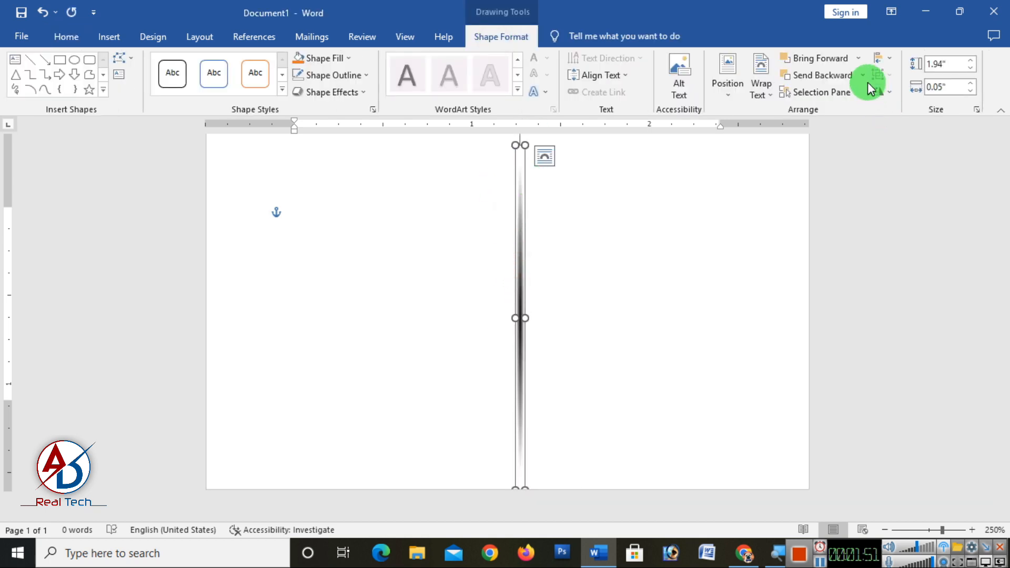
click(877, 58)
click(912, 92)
click(858, 56)
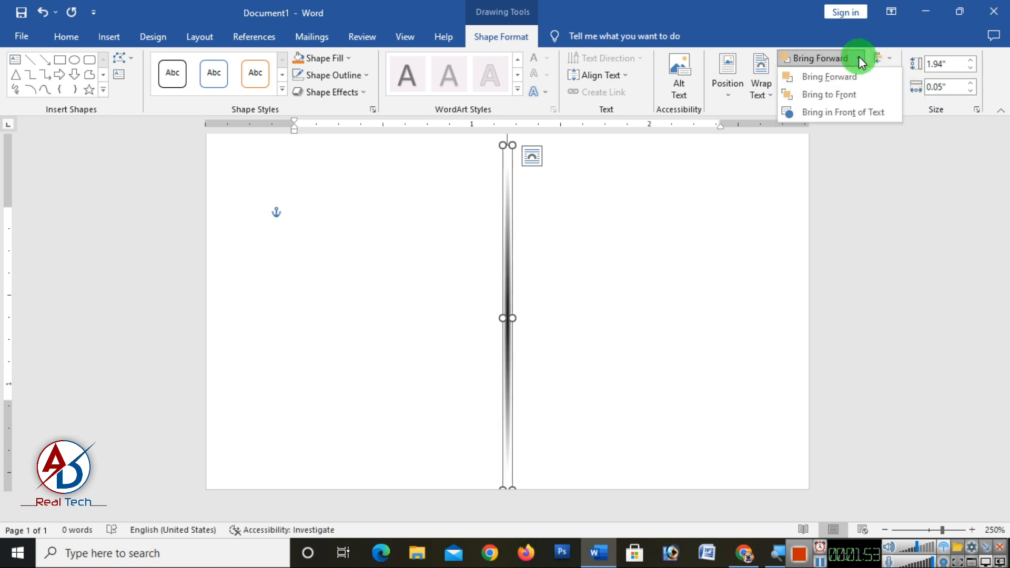
click(887, 59)
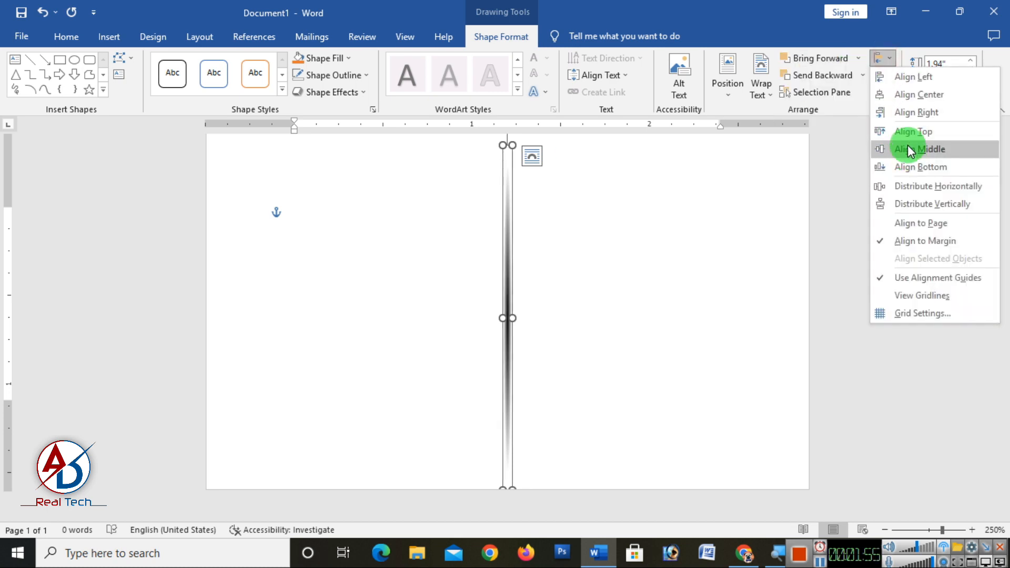
click(908, 146)
click(682, 240)
scroll(623, 361, down, 5)
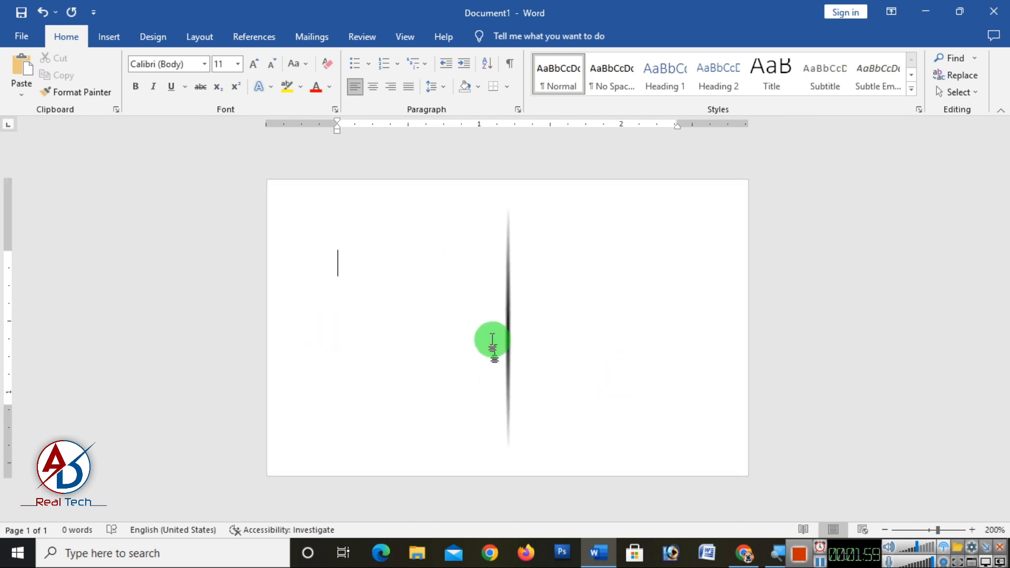
Insert the green leaf picture named logo from the Desktop folder of this device
click(106, 38)
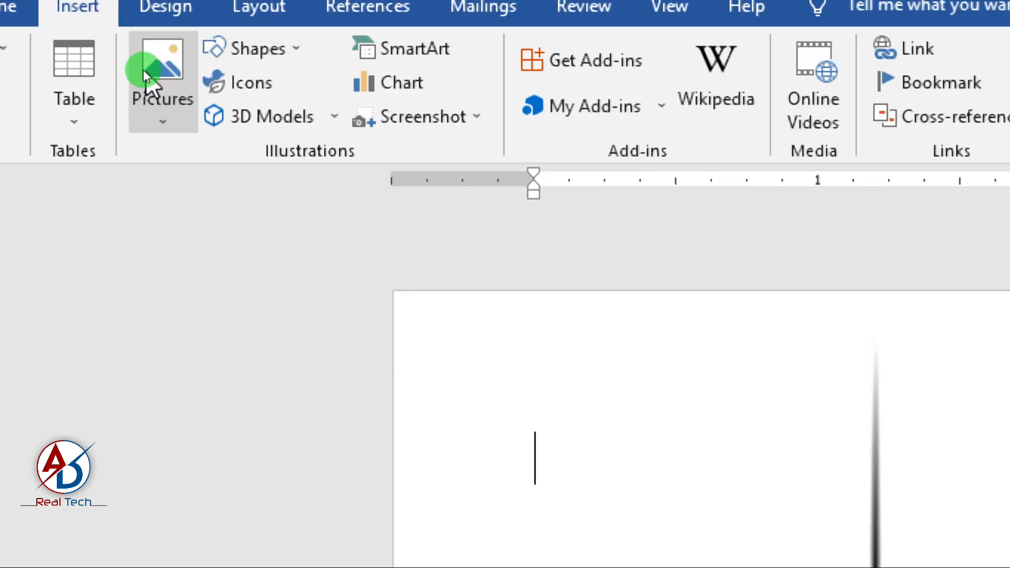
click(143, 70)
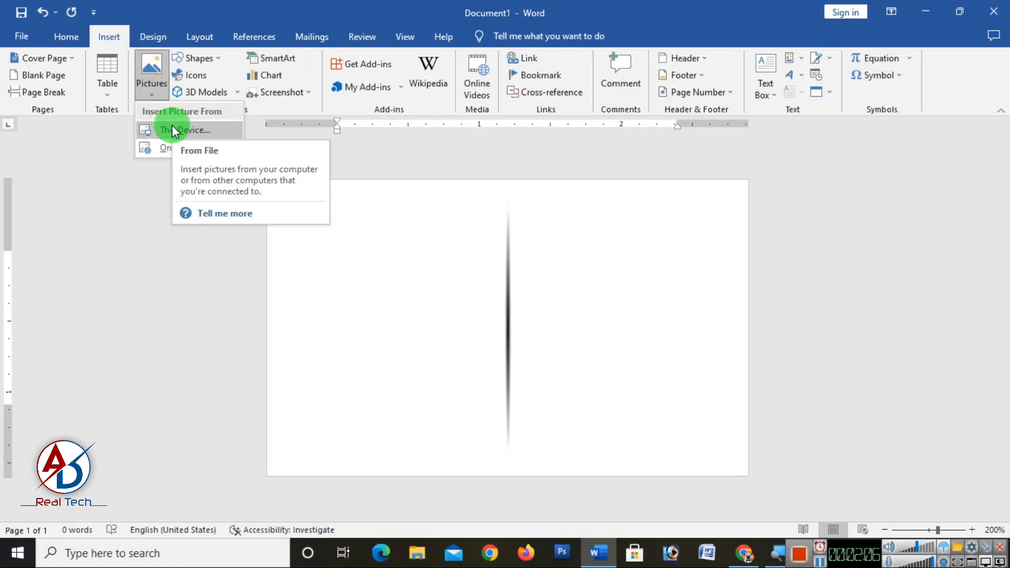
click(174, 131)
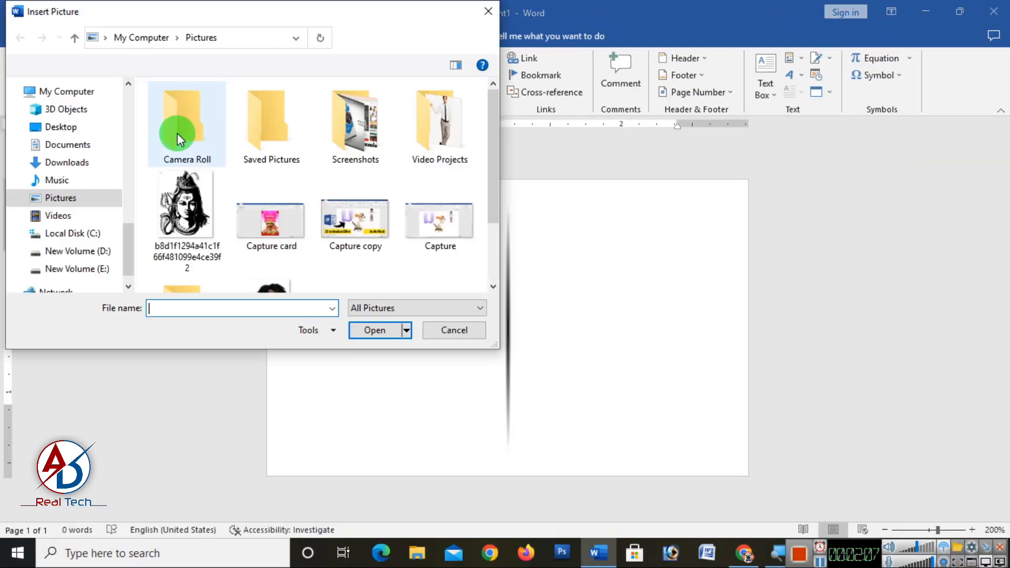
click(87, 131)
scroll(358, 216, down, 10)
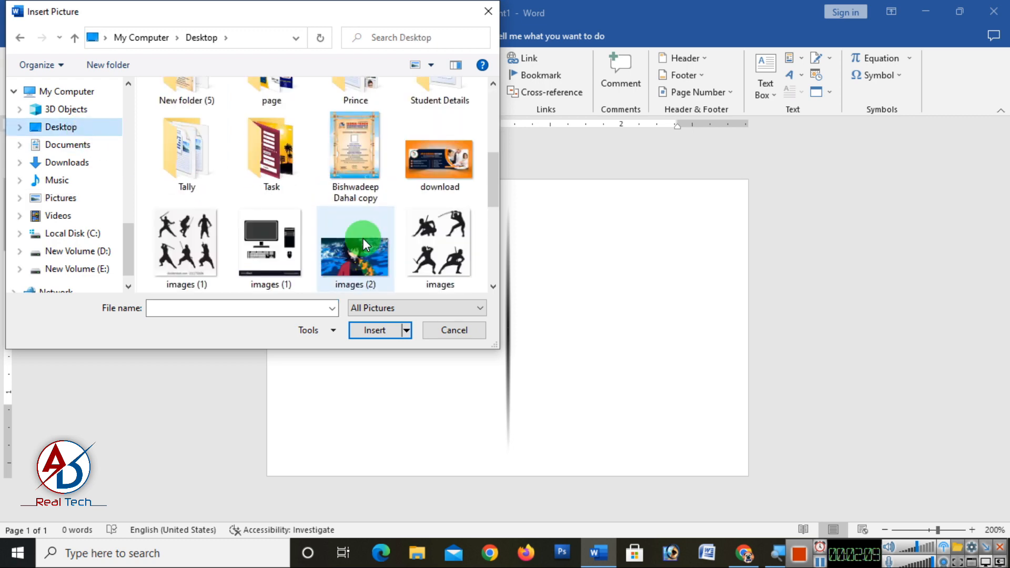
scroll(342, 234, up, 3)
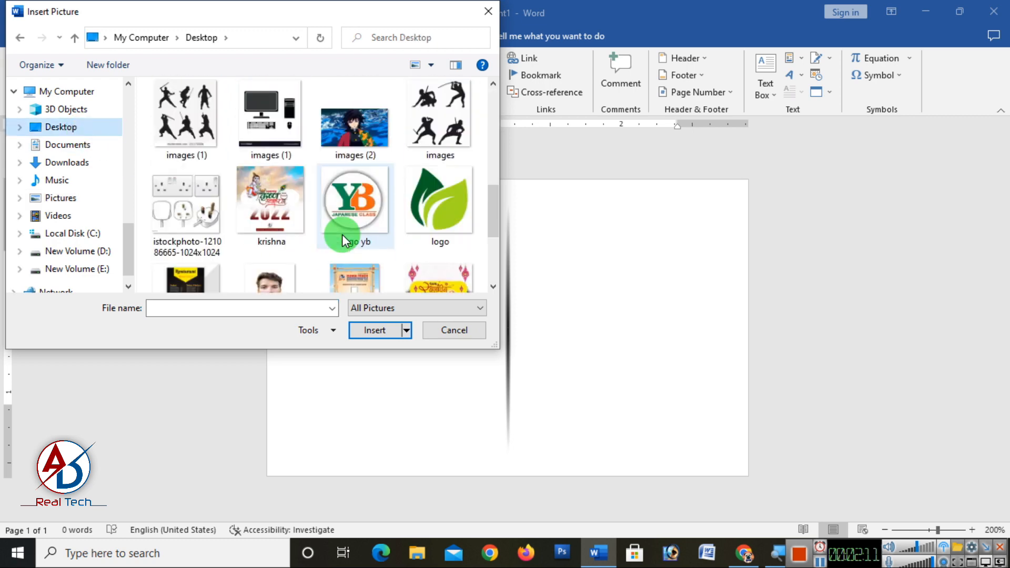
click(424, 204)
click(387, 330)
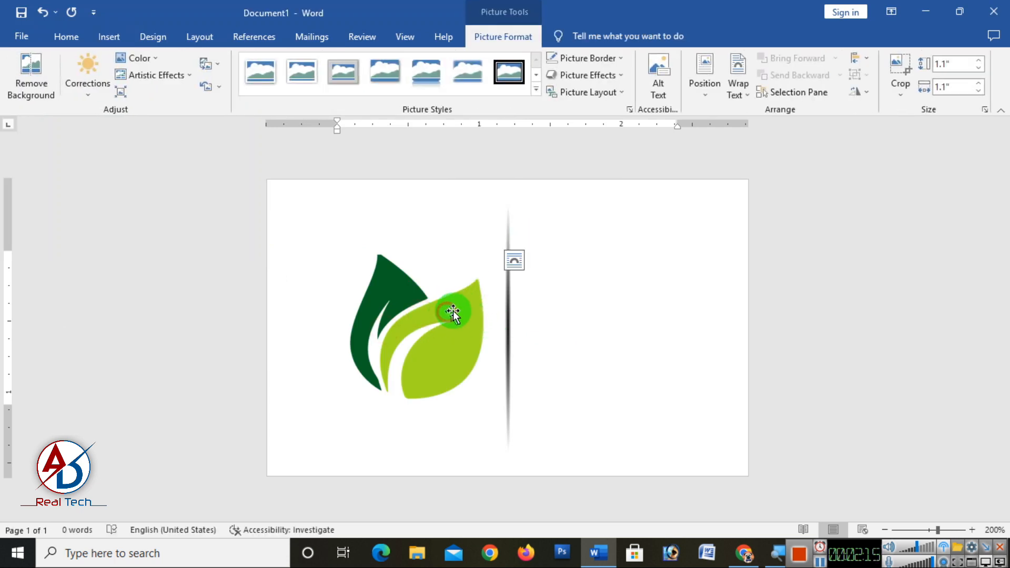
Place the leaf logo in front of text, shrink it to about 0.65" square and position it in the page's left half
click(737, 92)
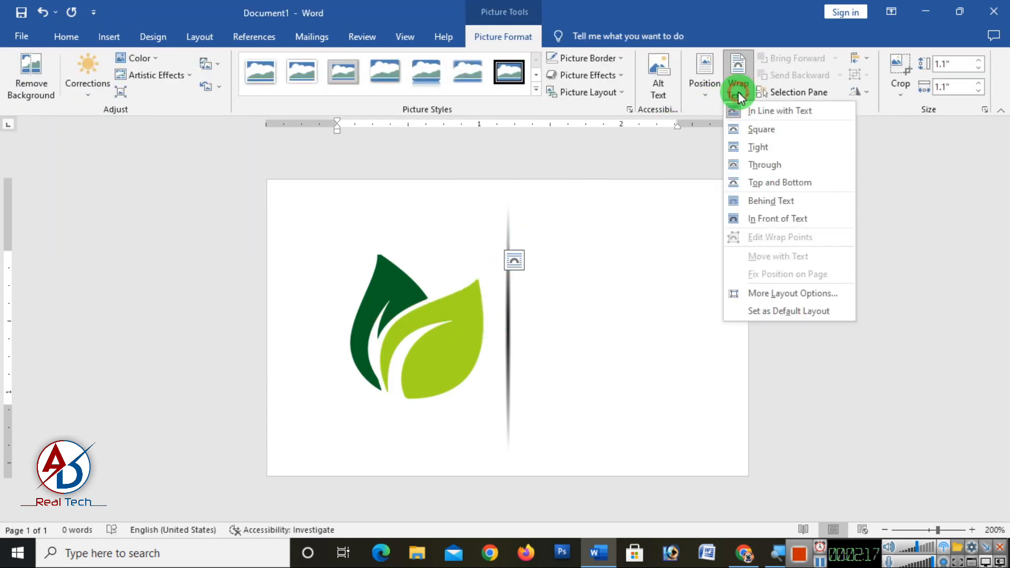
click(739, 218)
drag(413, 338, 396, 312)
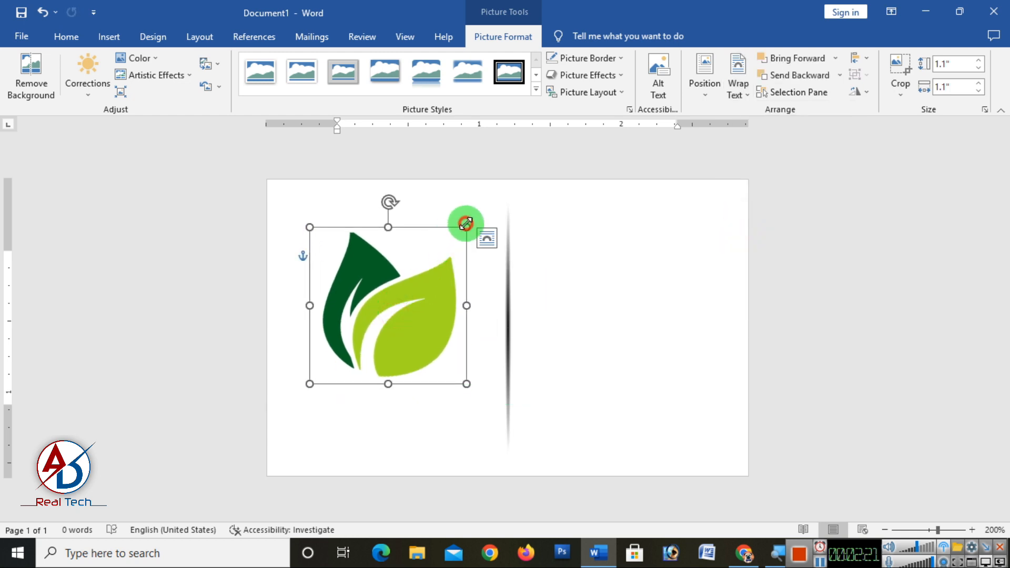
drag(466, 223, 434, 257)
drag(397, 313, 399, 305)
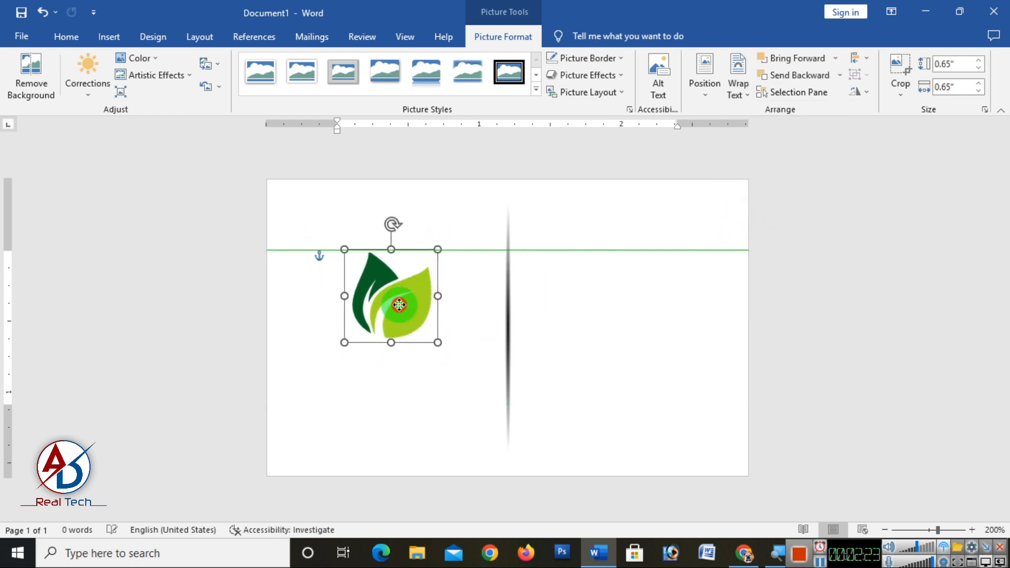
click(585, 315)
scroll(521, 329, up, 2)
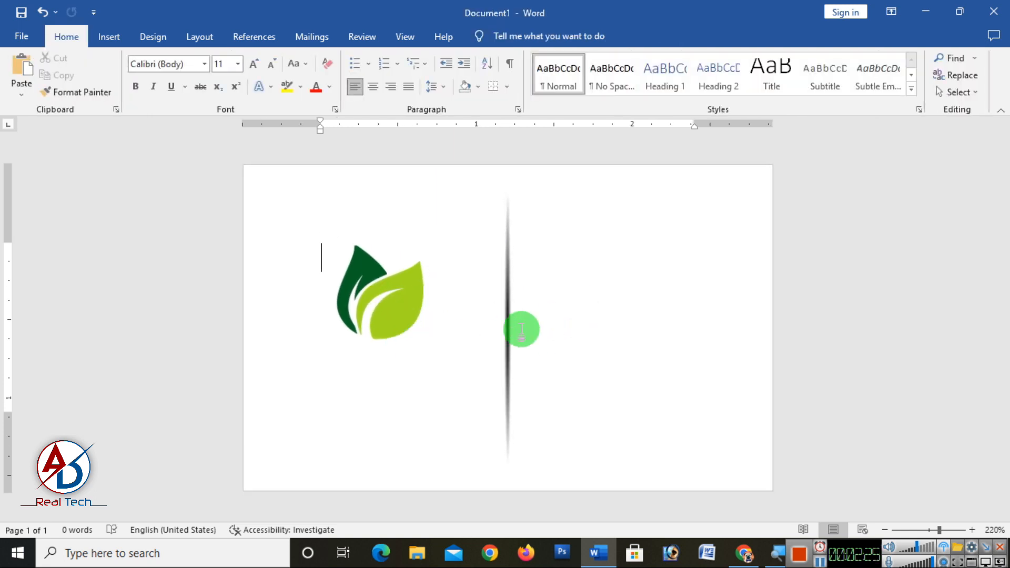
Draw a text box about 0.64" high by 1.46" wide just below the leaf logo
click(113, 36)
click(205, 59)
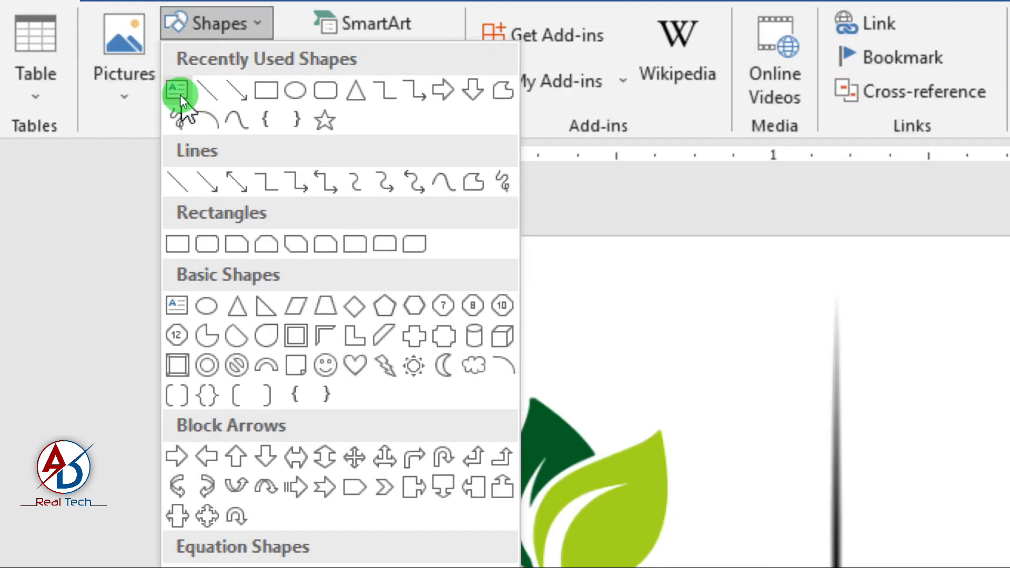
click(179, 94)
drag(261, 358, 490, 460)
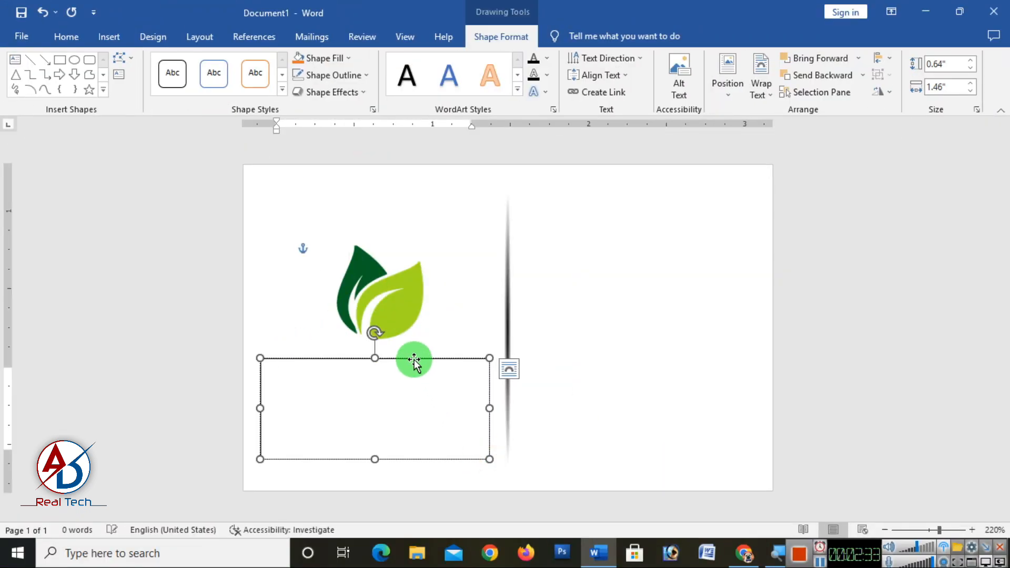
drag(414, 359, 414, 347)
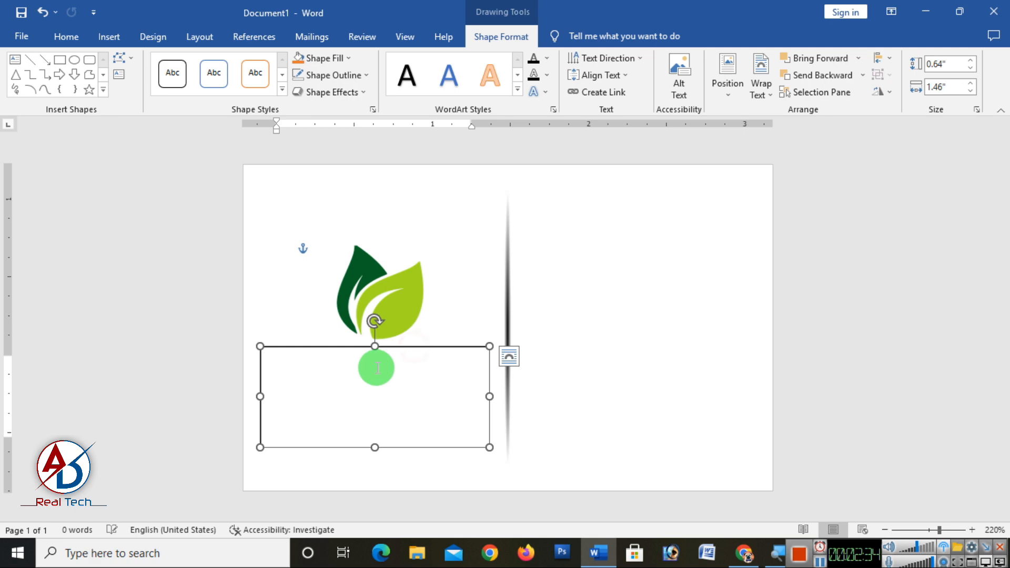
Apply the No Spacing style in the text box and enter the centred, 8 pt uppercase line "COMPANY NAME HERE"
click(66, 36)
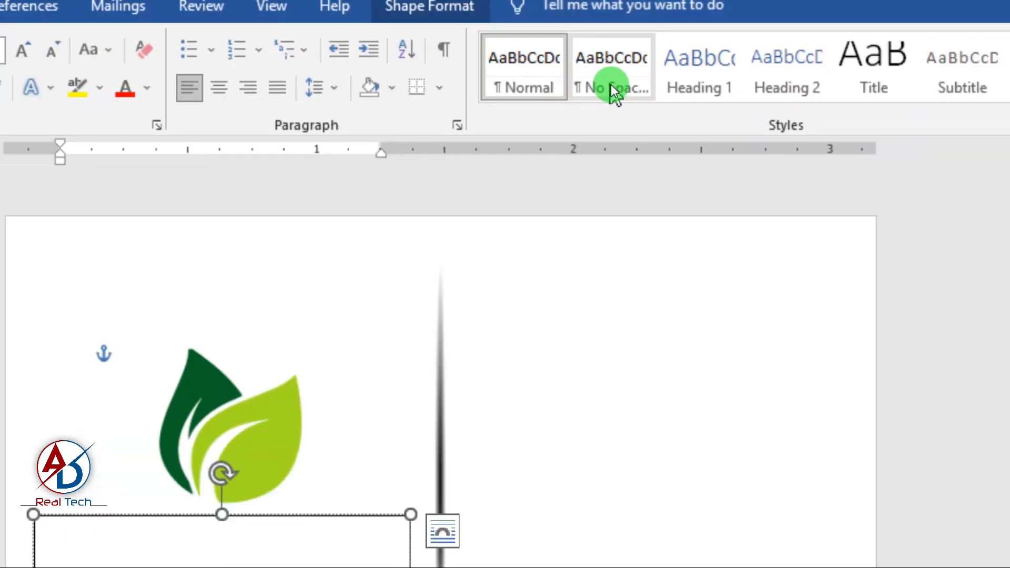
click(612, 88)
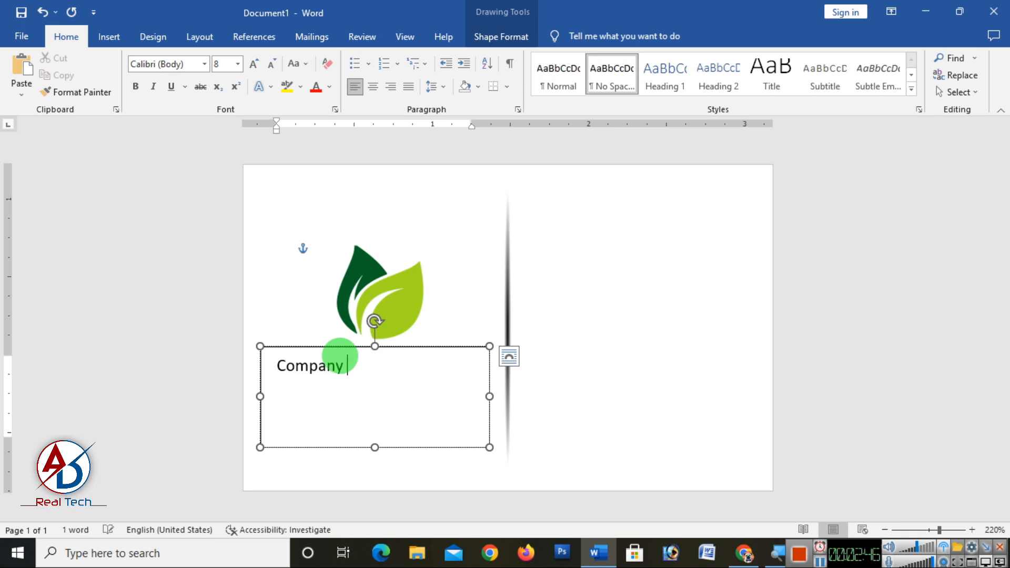
text(name here)
key(ctrl+a)
click(297, 64)
click(321, 114)
key(ctrl+e)
click(362, 375)
click(451, 381)
Add the line "Your Address here" below the company name and reduce its font size to 6
key(Return)
text(Your Address h)
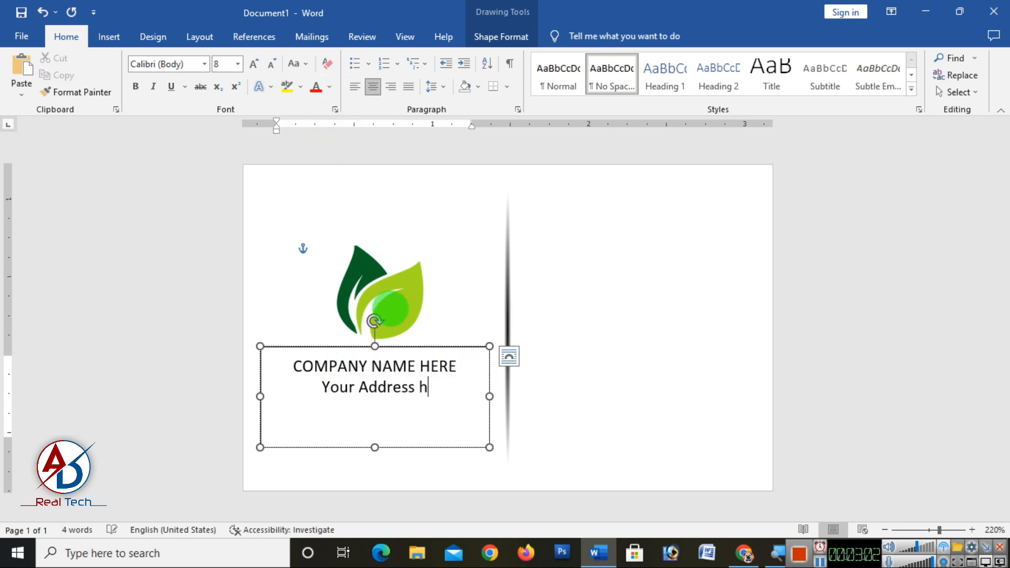
text(ere)
triple_click(376, 388)
click(272, 65)
click(272, 65)
Below the address line, add lines for the contact number, the e-mail address and the website yourwebsite.com.np
click(440, 388)
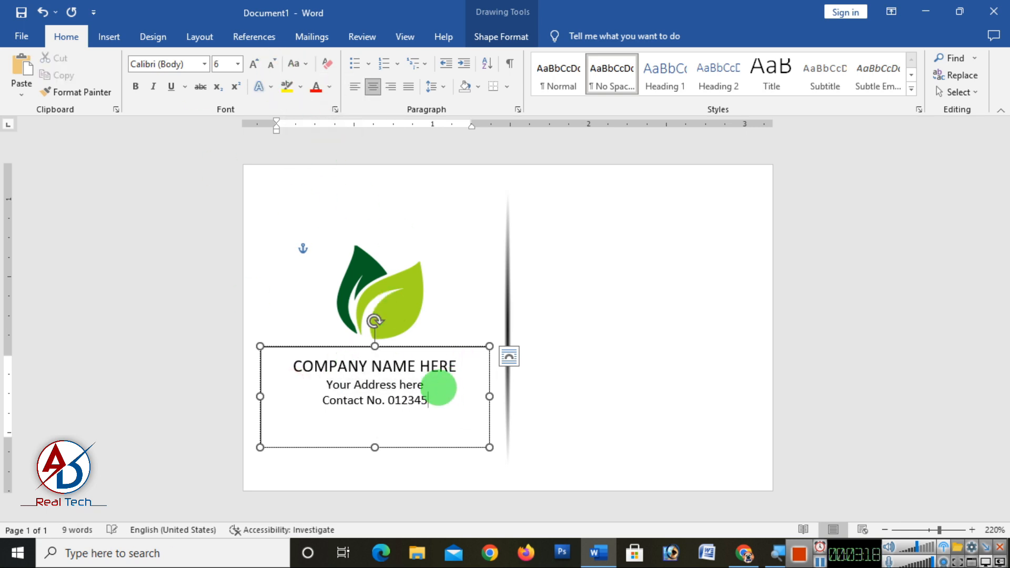
text(6789)
key(Return)
text(youremail@gmail.com)
key(Return)
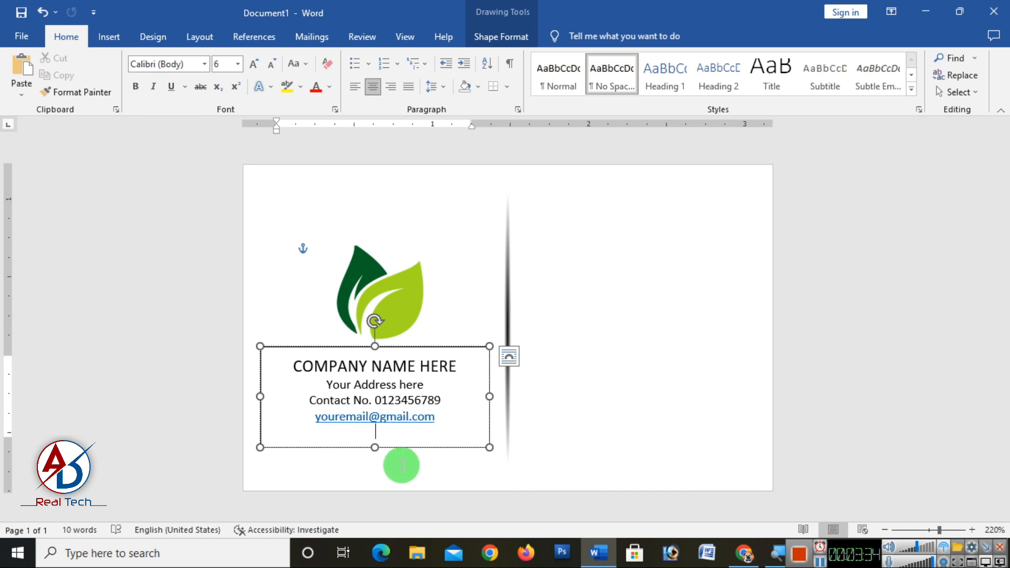
Remove the outline and the fill from the company details text box
click(510, 35)
click(338, 74)
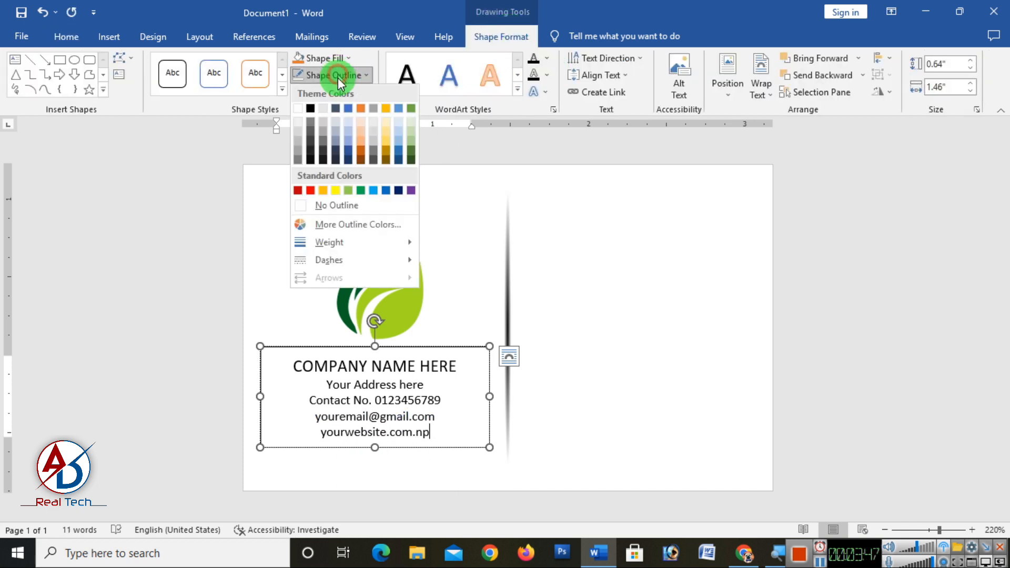
click(339, 203)
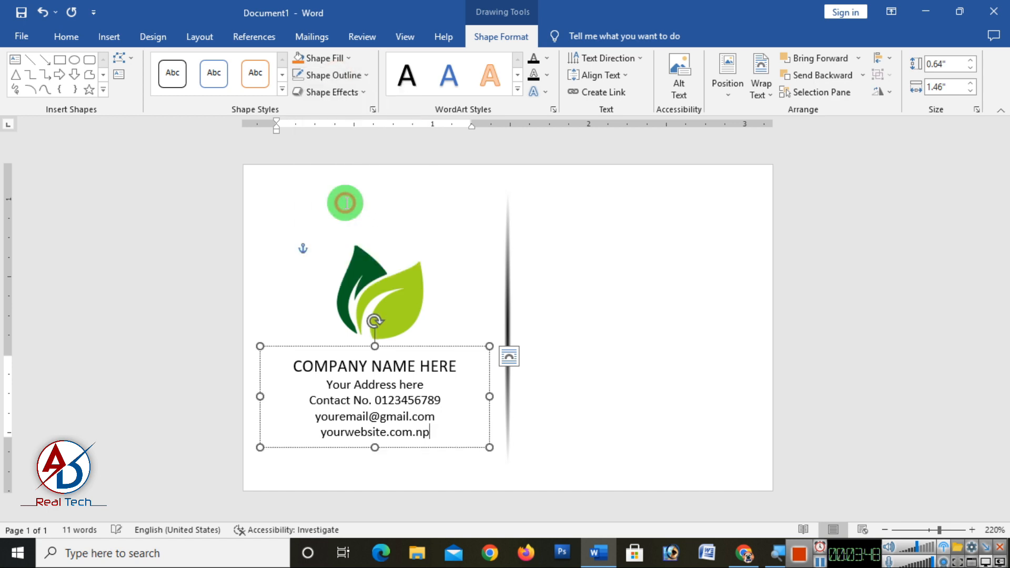
click(325, 58)
click(341, 189)
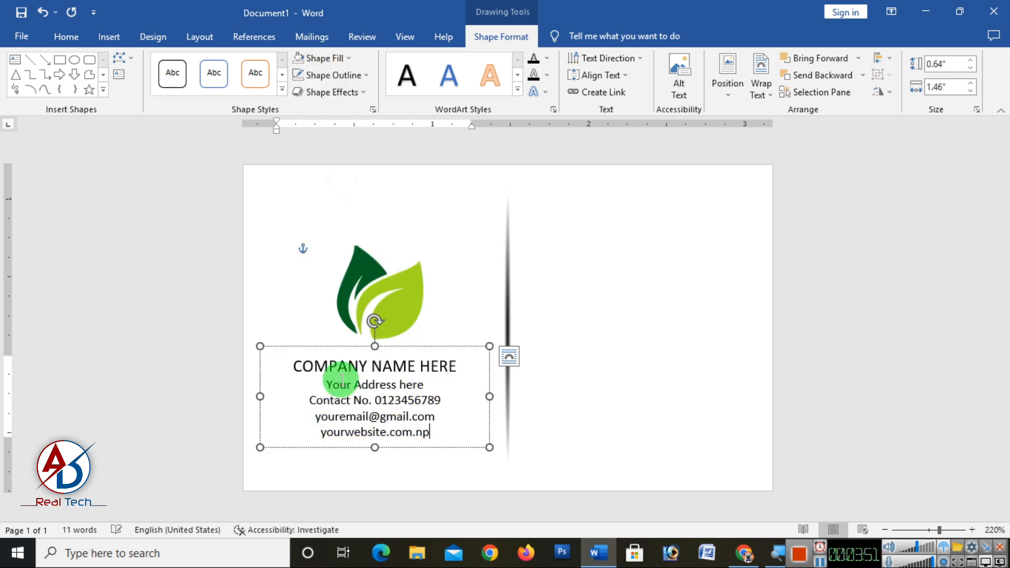
Make the company name line bold and set its font to Alegreya Sans SC Medium
triple_click(338, 367)
click(65, 36)
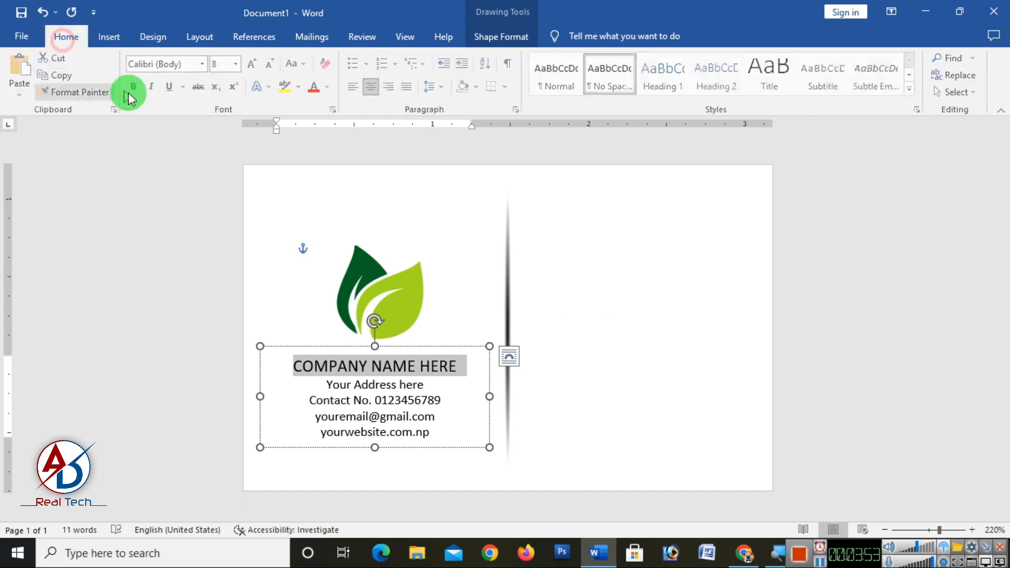
click(135, 86)
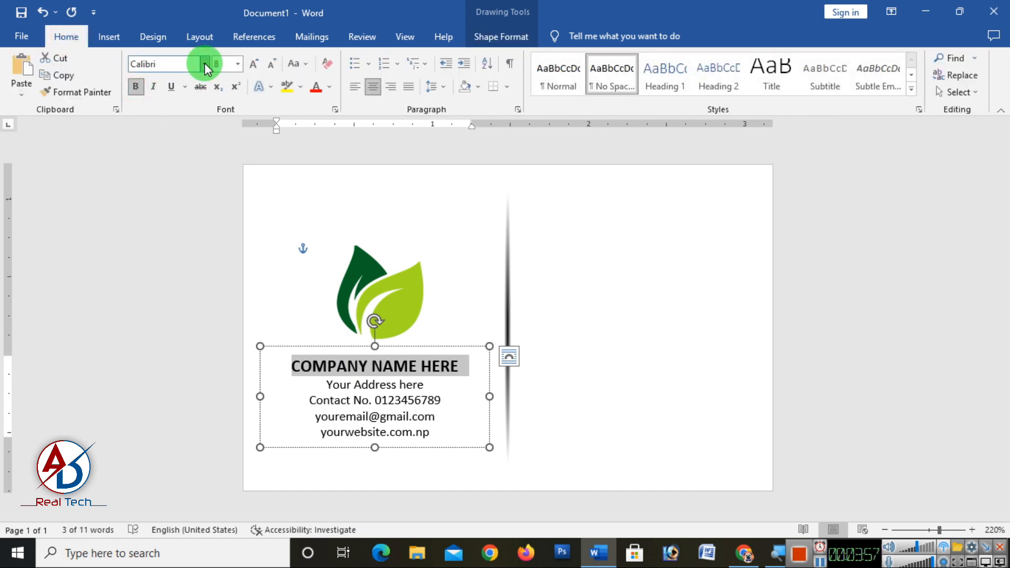
click(204, 63)
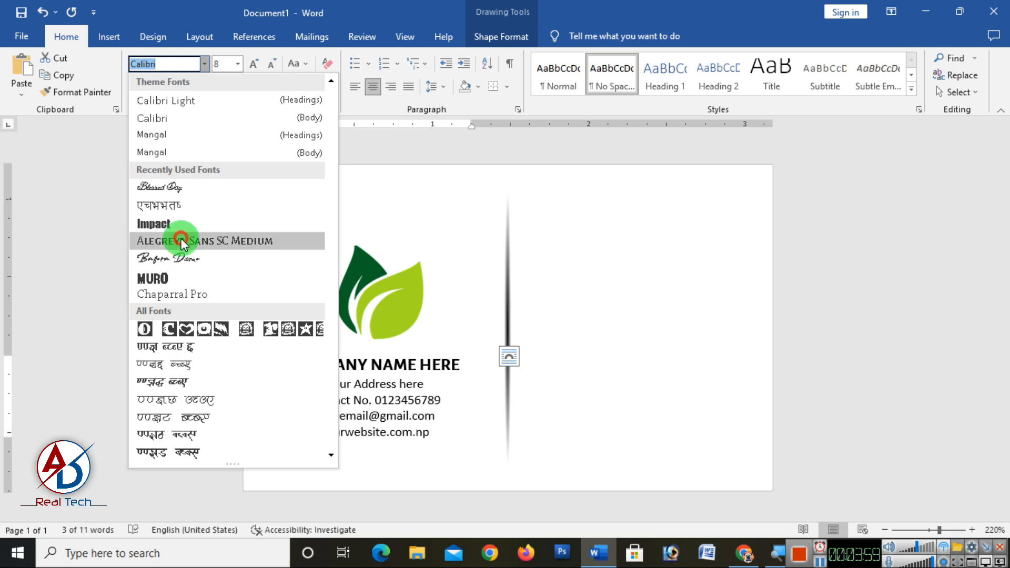
click(182, 240)
Move the leaf logo up the page and bring the company details text box up to just beneath it
drag(397, 295, 397, 264)
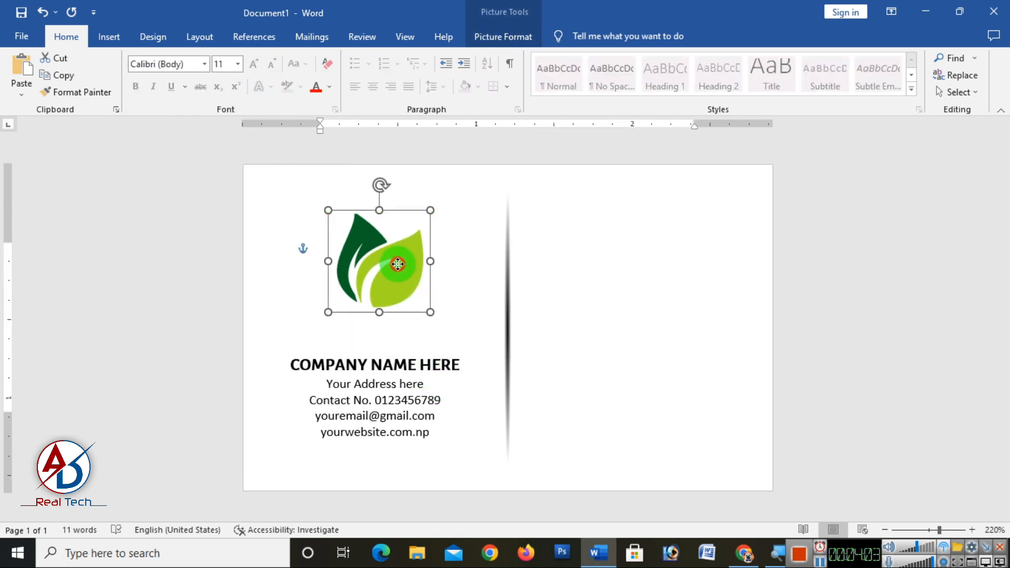
drag(414, 343, 418, 306)
Colour the company name line with a custom dark green that matches the logo's darker leaf
triple_click(408, 329)
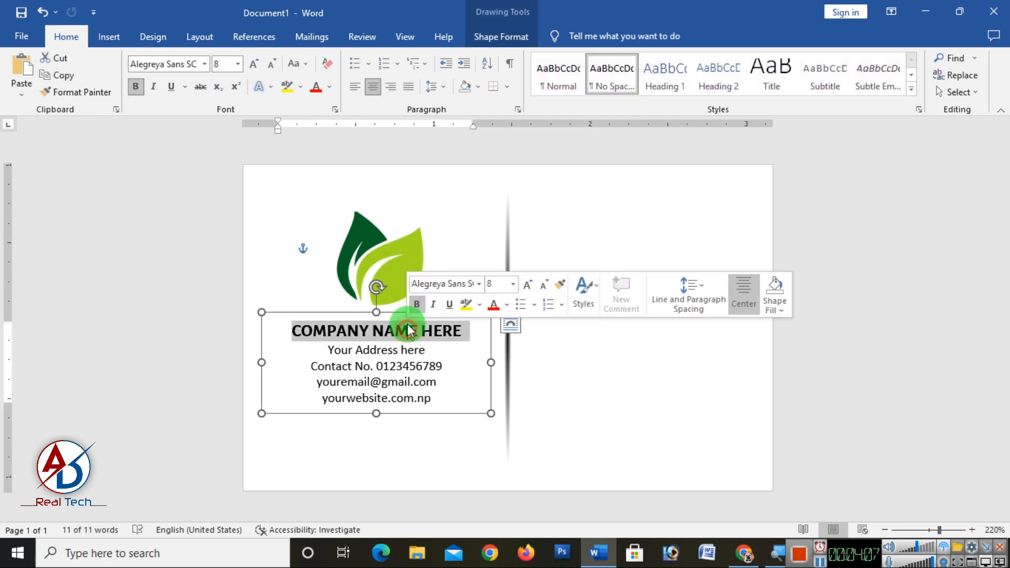
click(329, 86)
click(379, 220)
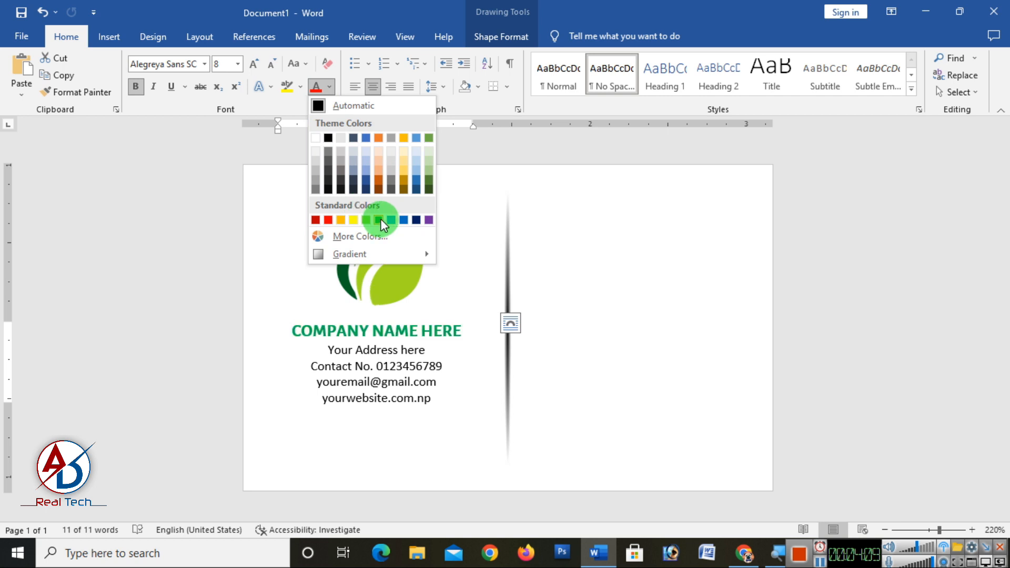
click(365, 236)
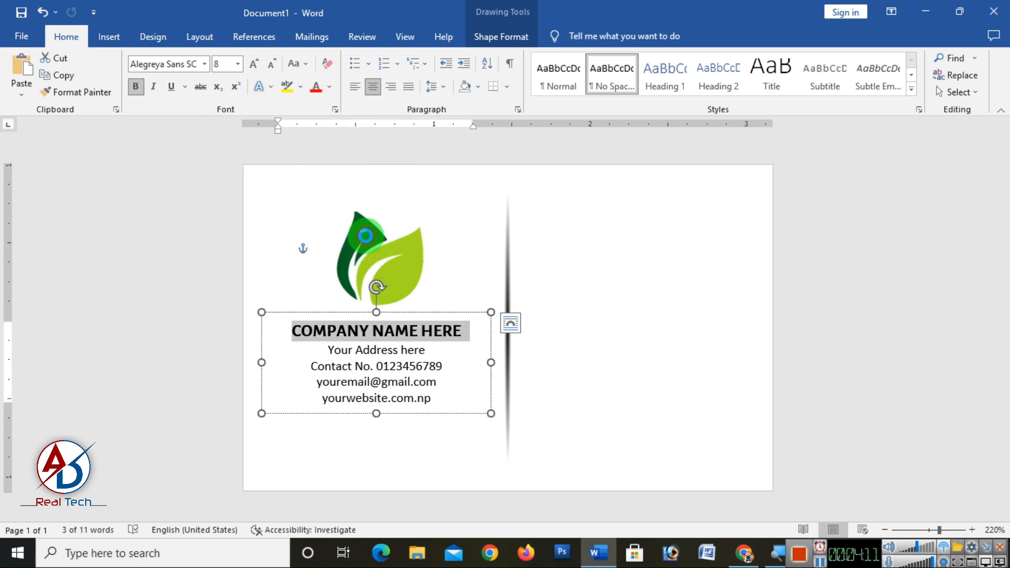
click(428, 206)
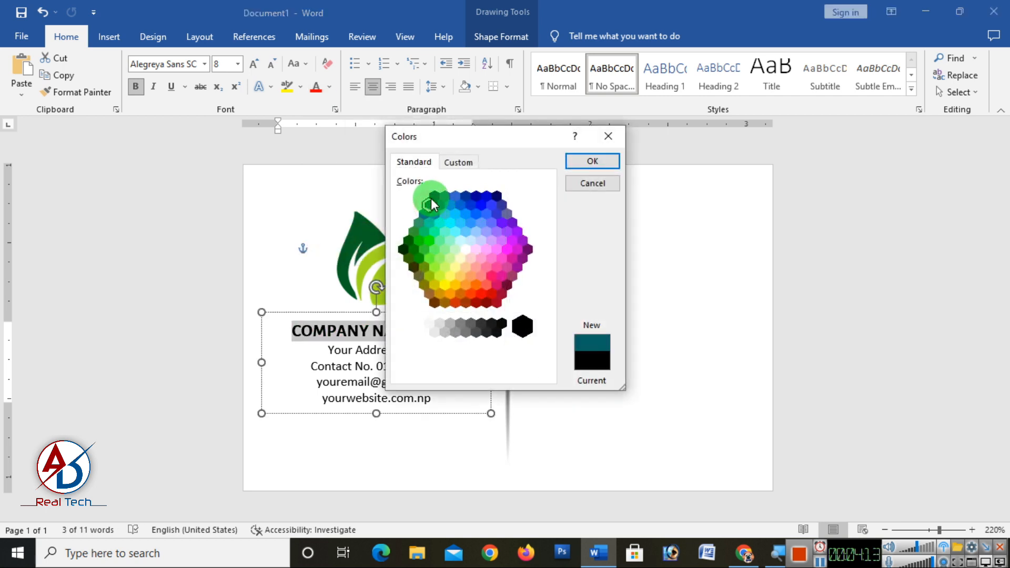
click(458, 162)
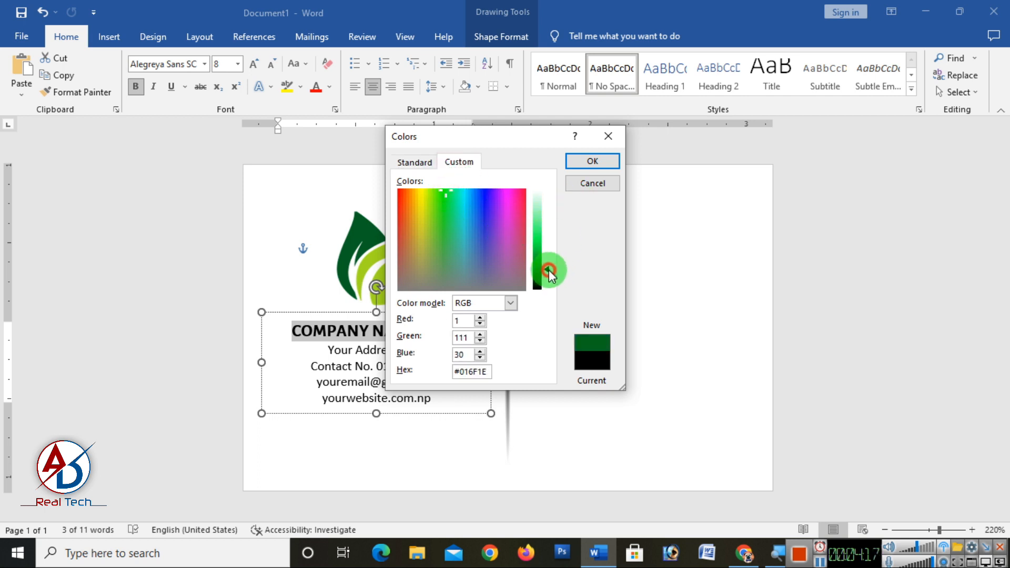
click(578, 160)
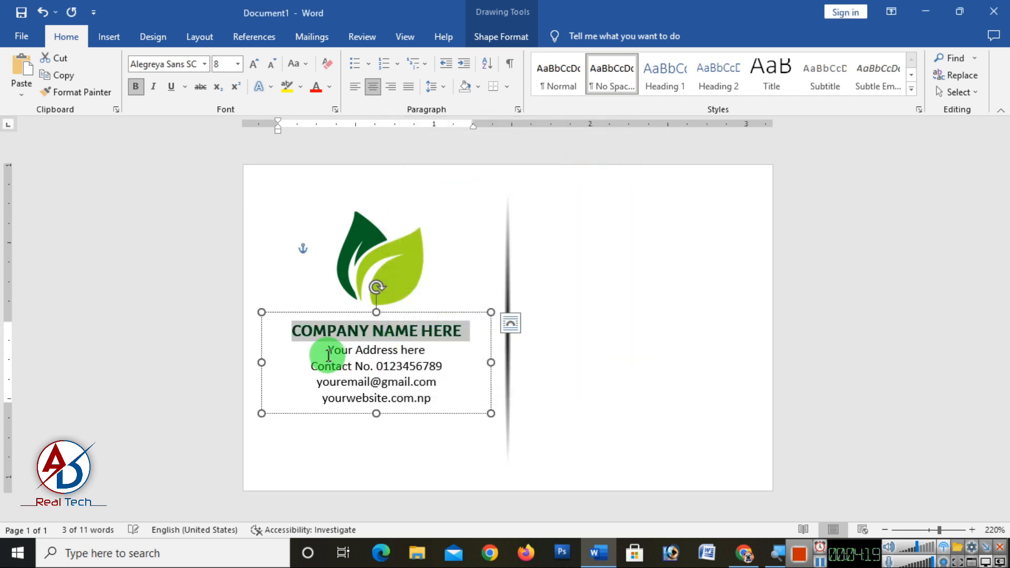
Colour the address, contact, e-mail and website lines beneath the company name with the standard green
drag(327, 346, 436, 402)
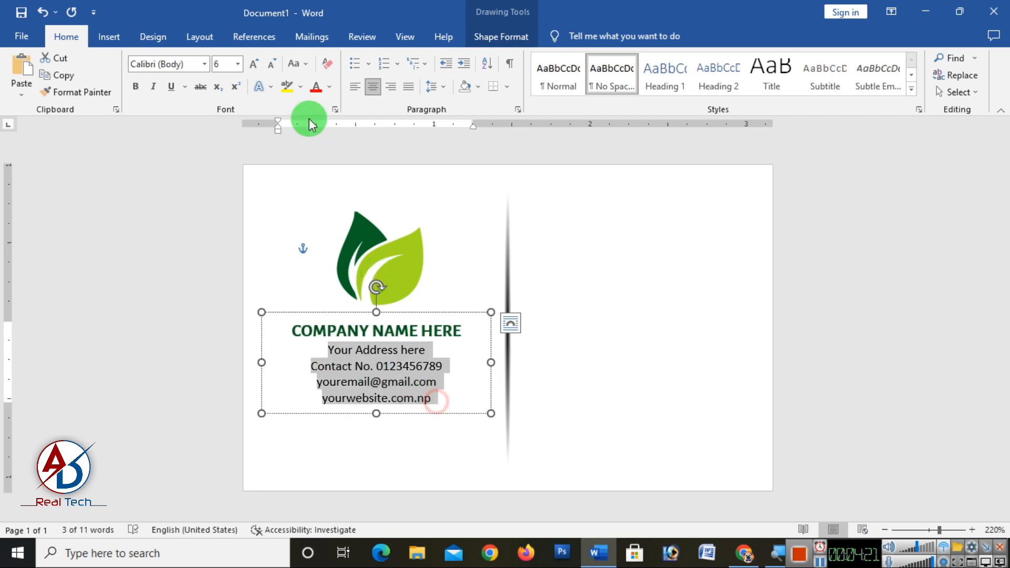
click(329, 89)
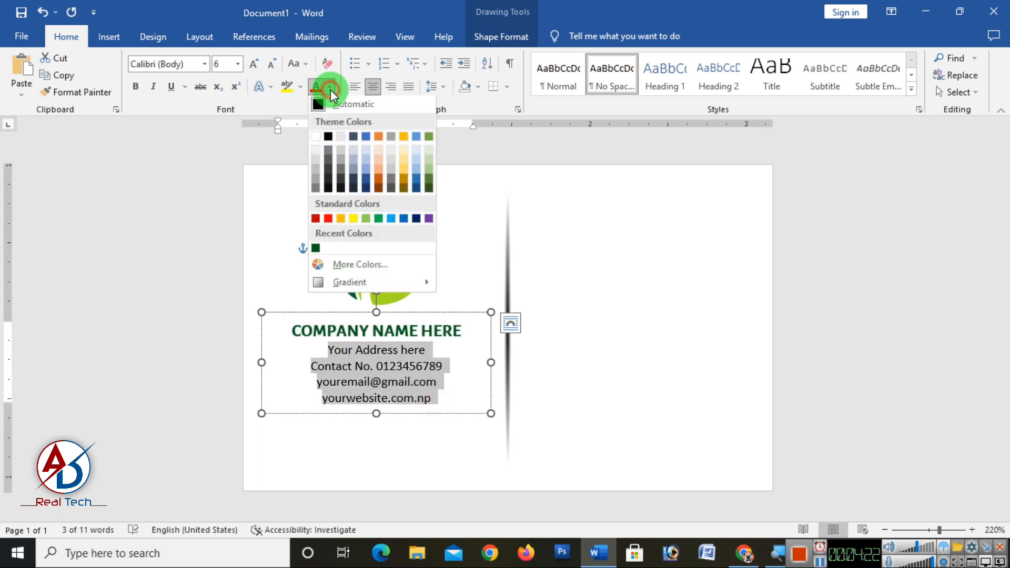
click(378, 219)
click(384, 385)
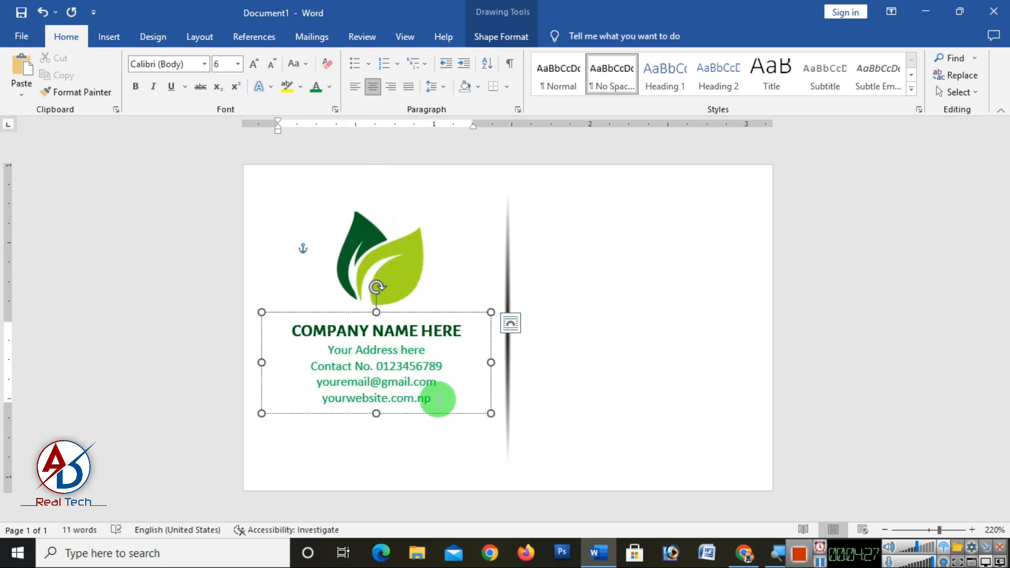
Expand the character spacing of the four contact detail lines beneath the company name
drag(438, 399, 311, 344)
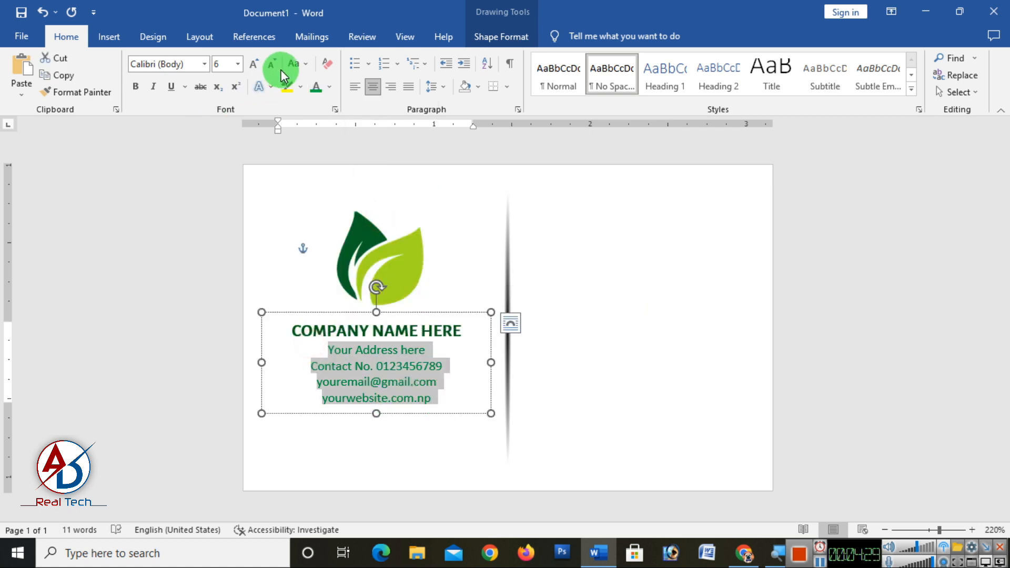
click(335, 109)
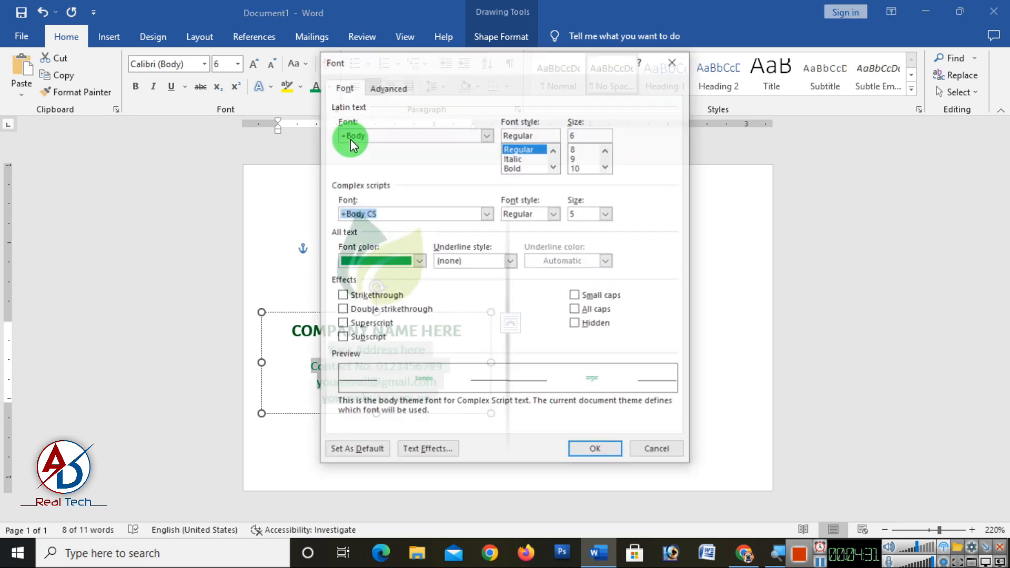
click(388, 85)
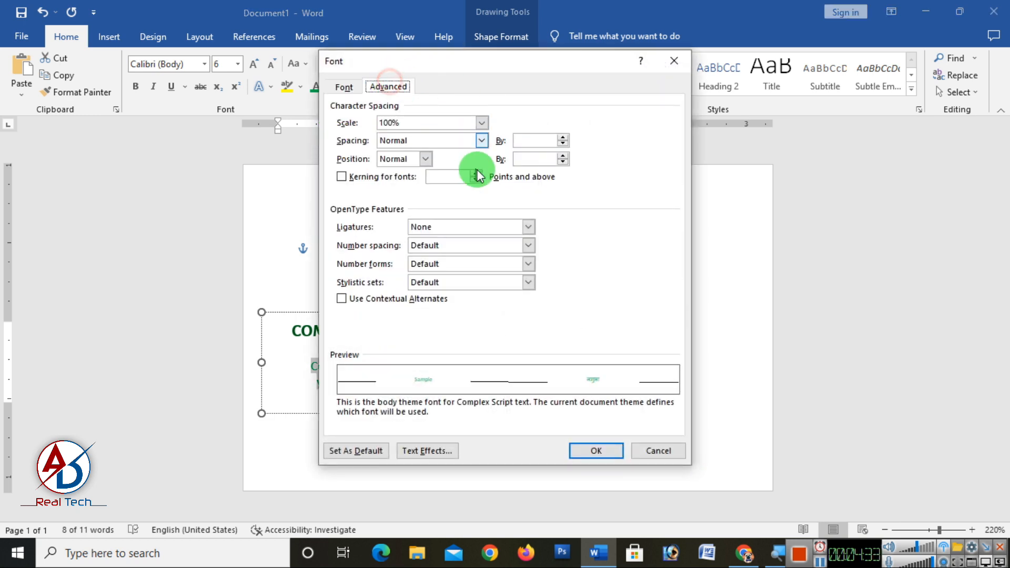
click(563, 138)
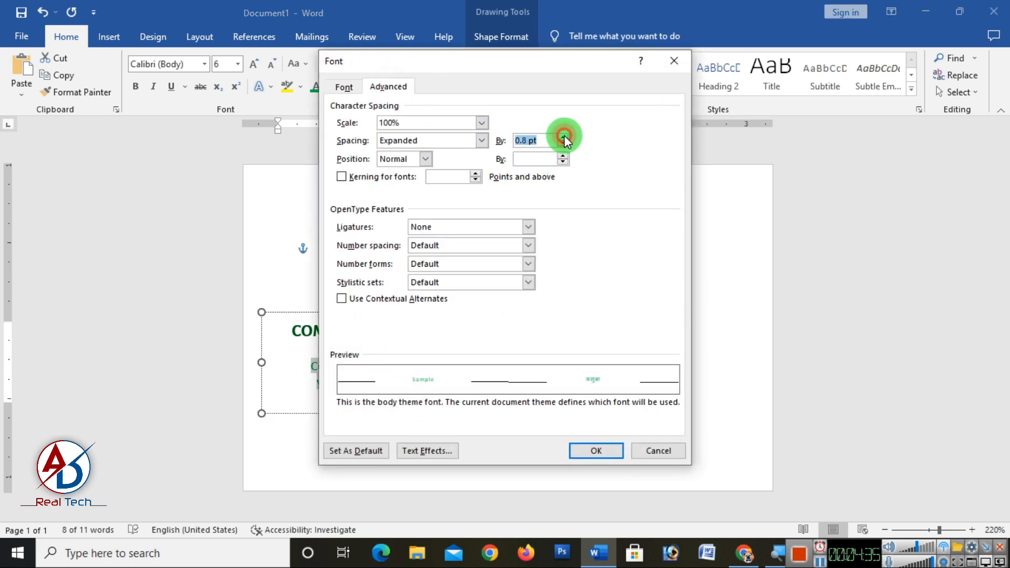
click(588, 451)
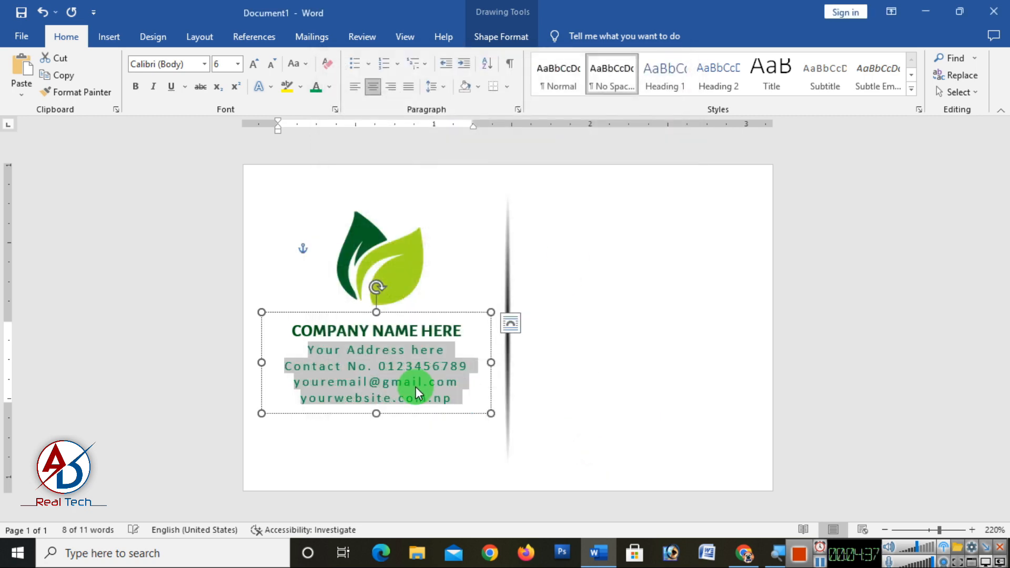
Reduce the expanded character spacing of the four contact detail lines to 0.7 pt
click(334, 109)
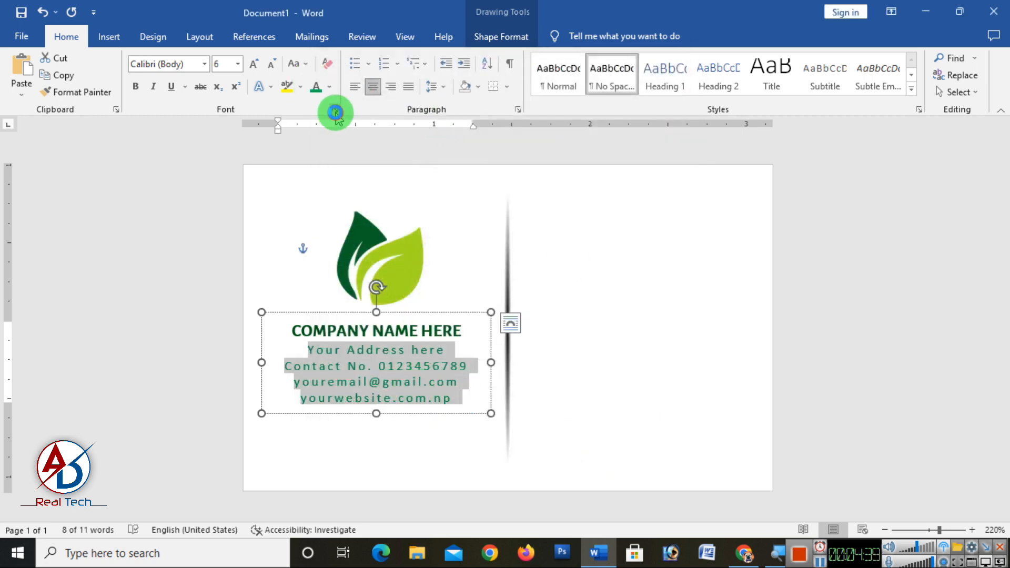
click(563, 142)
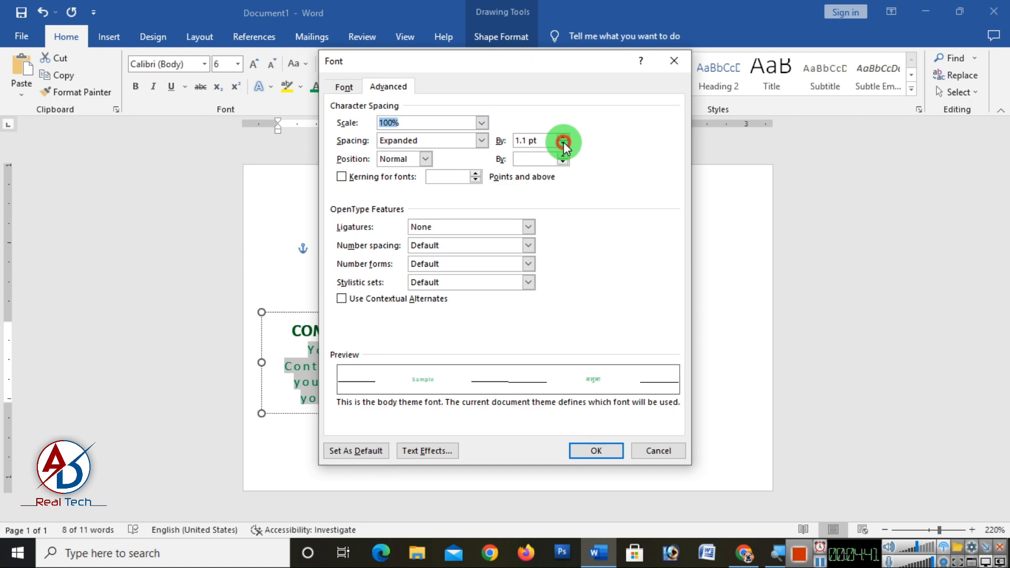
click(583, 449)
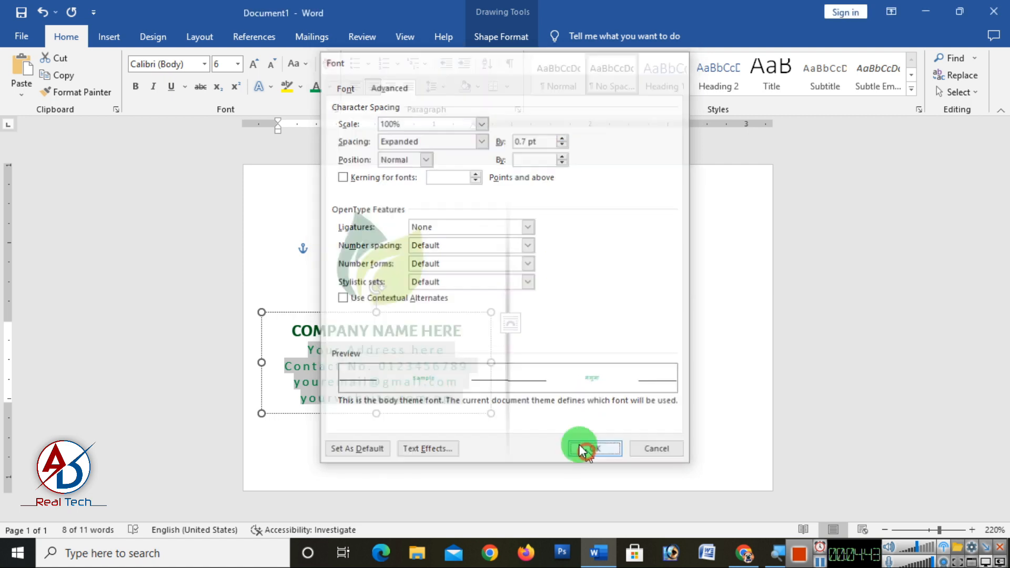
click(470, 381)
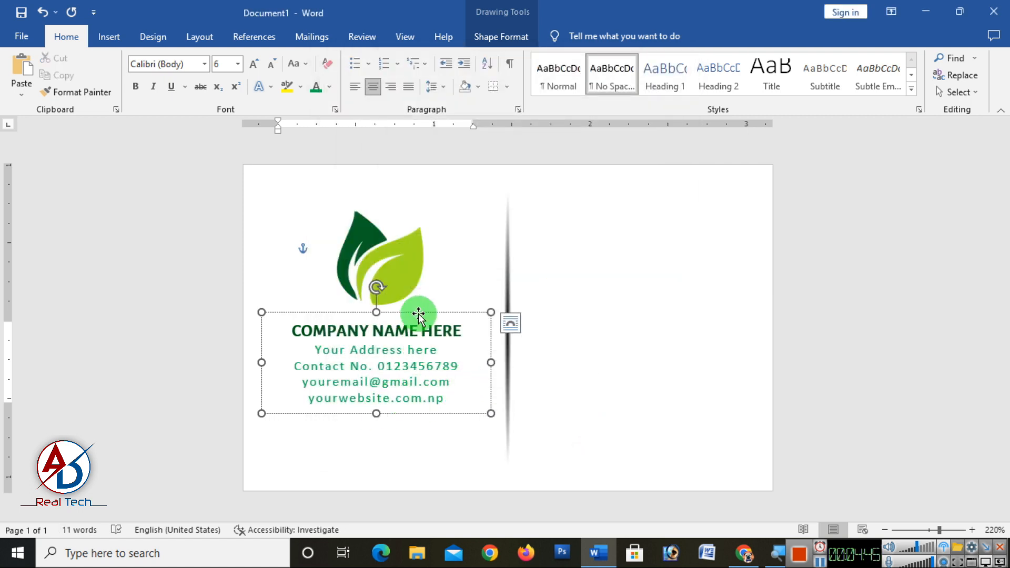
click(656, 368)
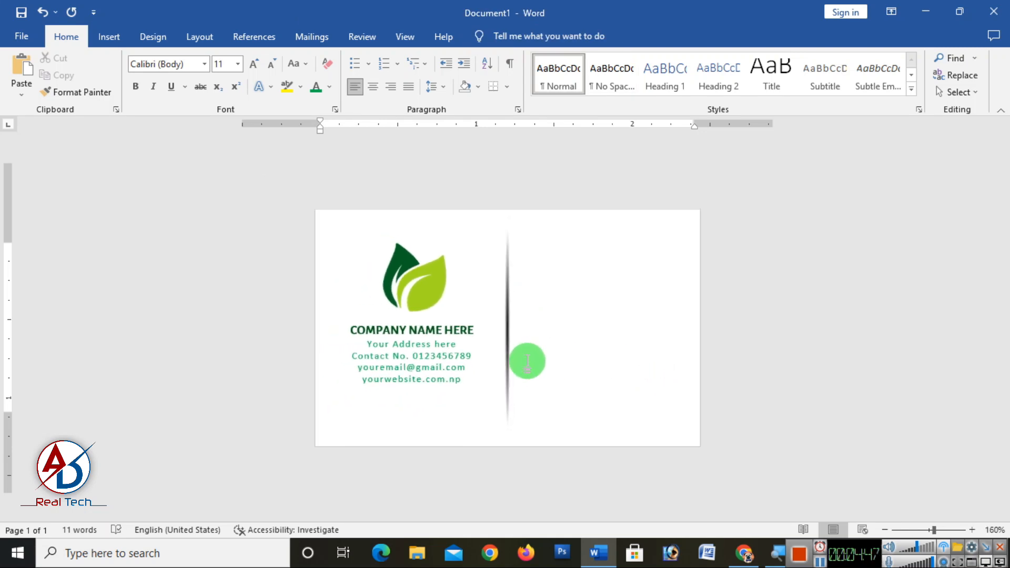
Return the character spacing of the four contact detail lines to Normal
click(421, 367)
drag(442, 398, 304, 352)
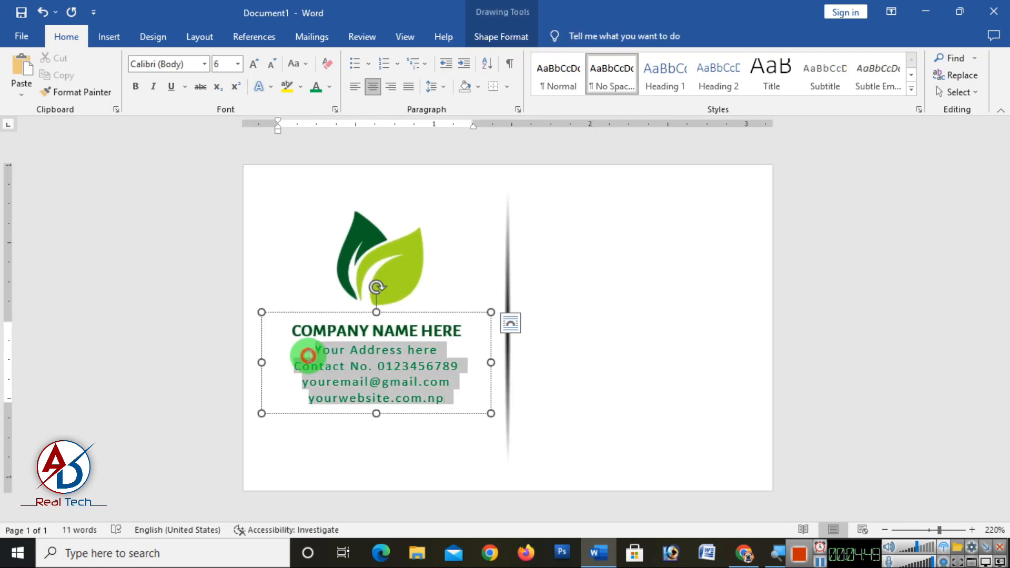
click(333, 111)
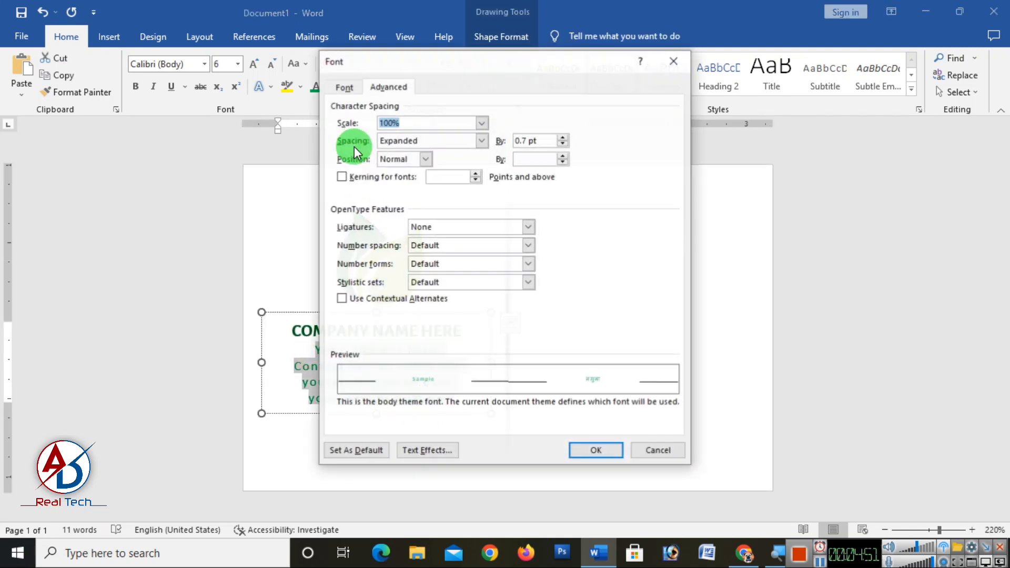
click(563, 149)
click(584, 450)
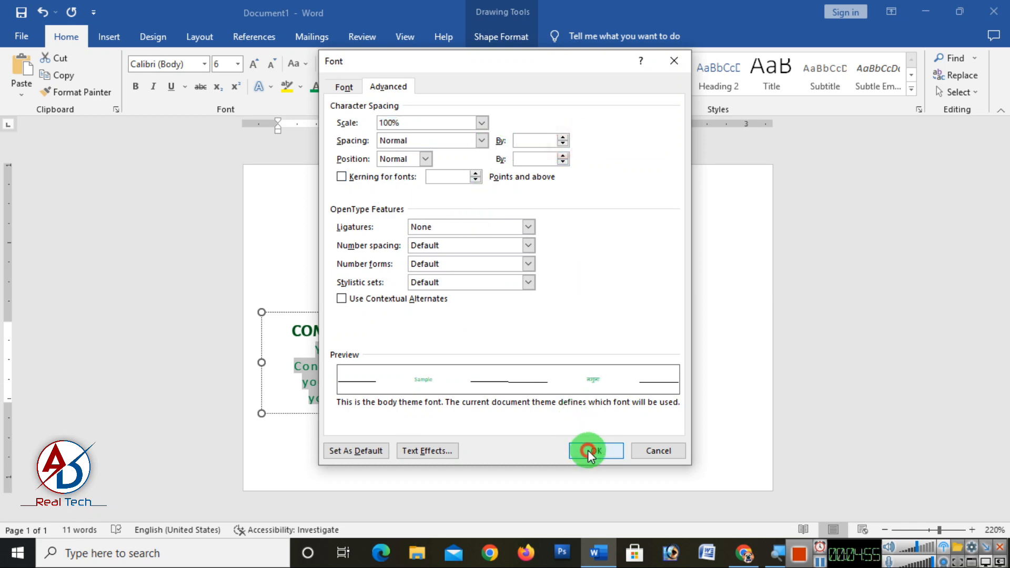
click(531, 395)
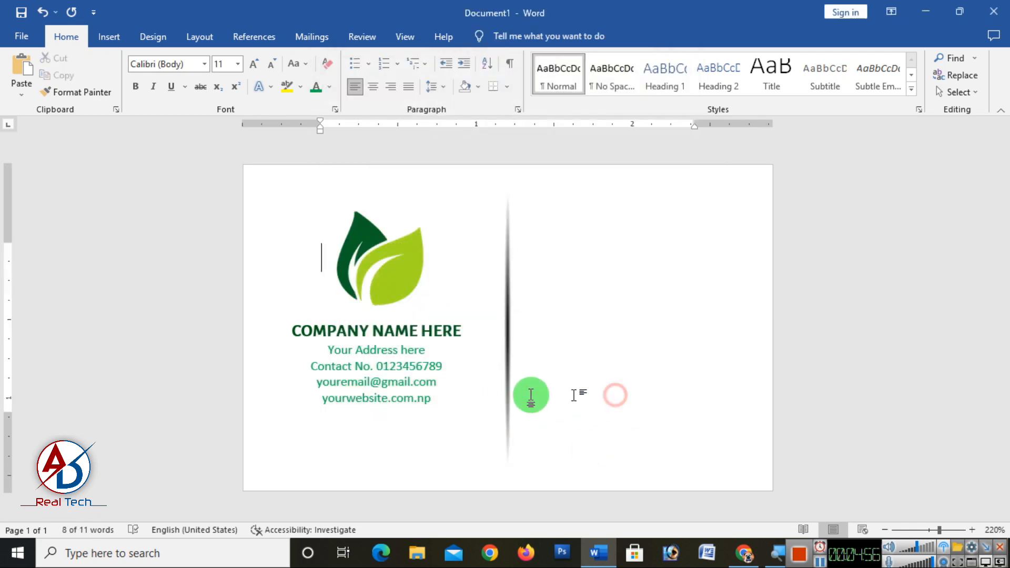
Draw a rectangle about 1.19" wide and 0.13" high over the company name line
click(105, 37)
click(202, 58)
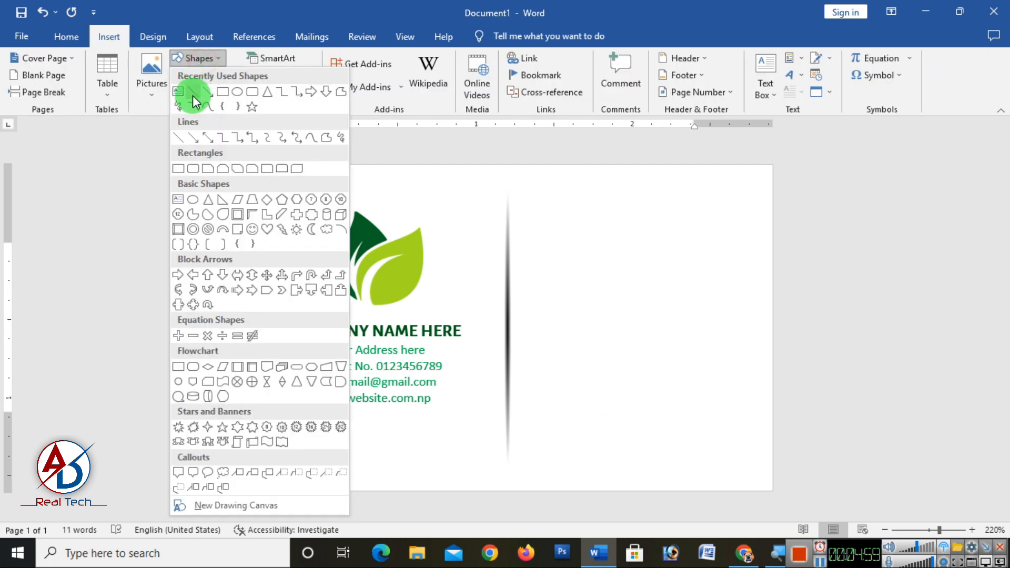
click(219, 93)
drag(288, 323, 476, 347)
click(417, 337)
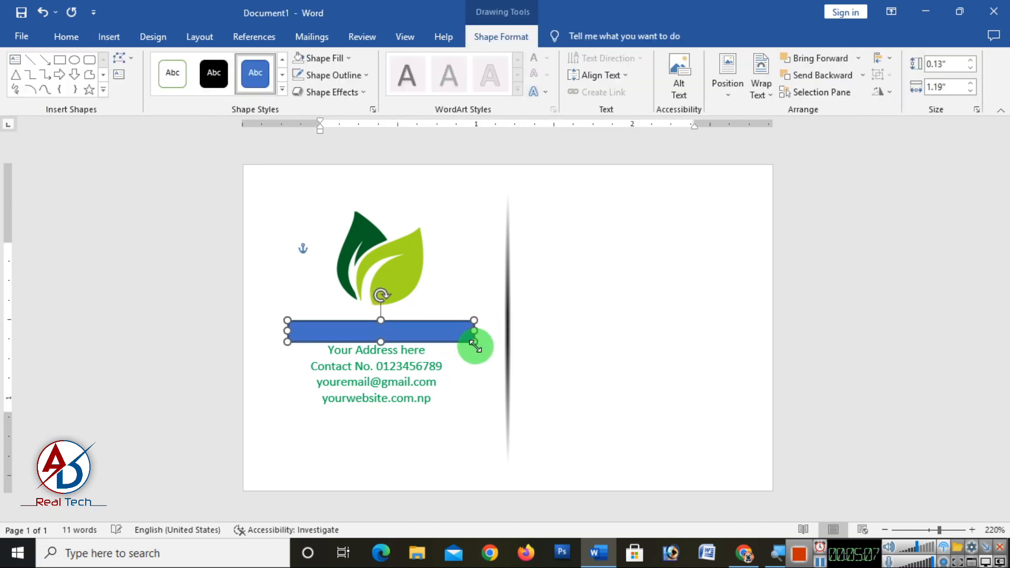
Fill the rectangle with the recently used dark green and remove its outline
click(322, 58)
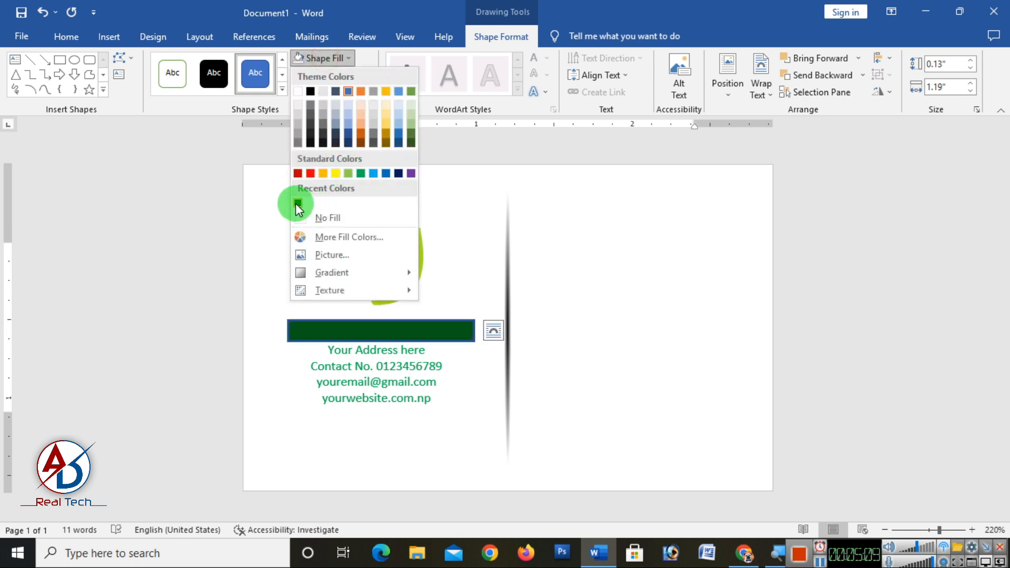
click(297, 203)
click(327, 74)
click(342, 236)
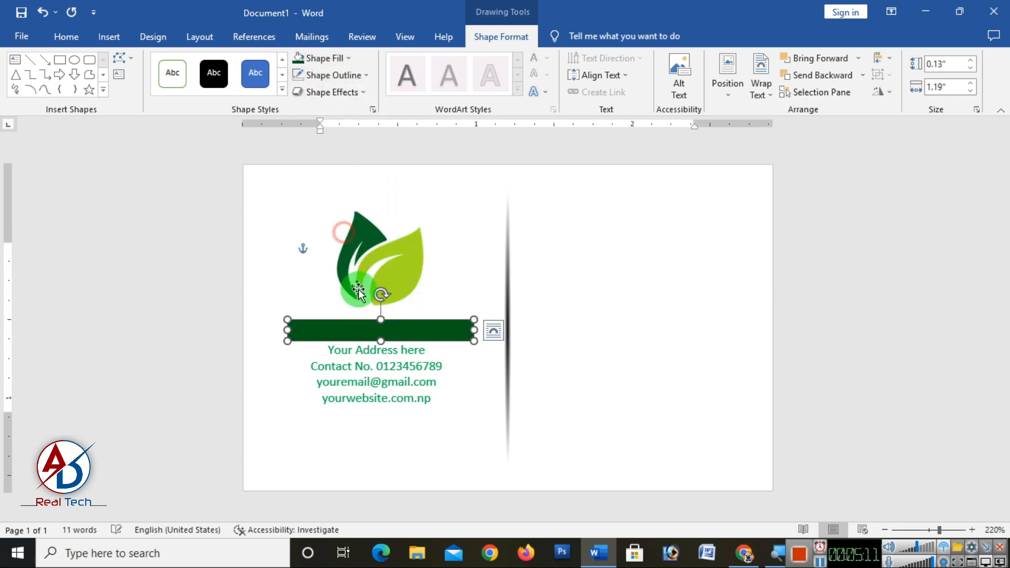
Send the dark green rectangle backward behind the text box and colour the company name line white
click(819, 76)
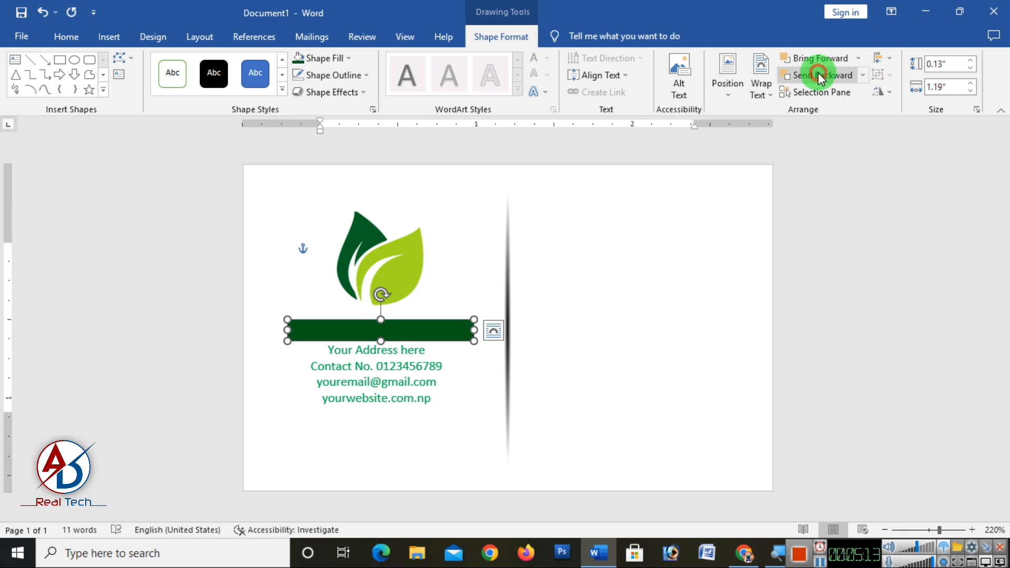
click(419, 330)
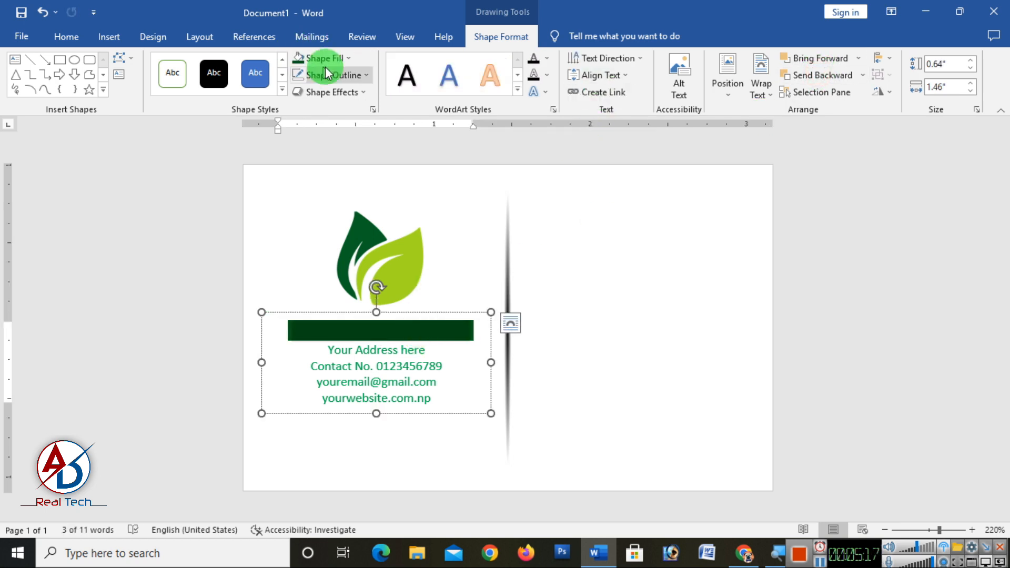
click(62, 34)
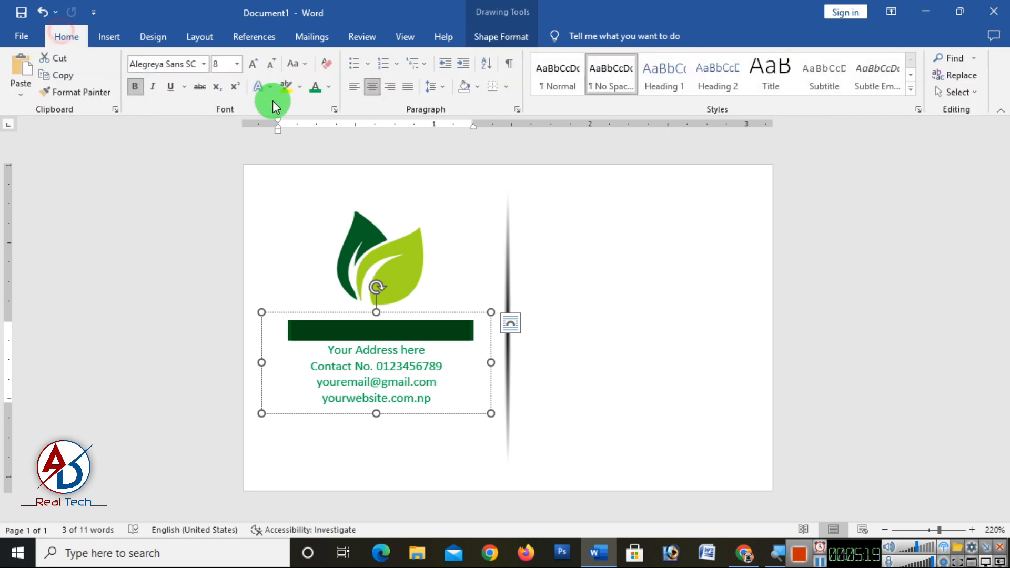
click(328, 89)
click(316, 137)
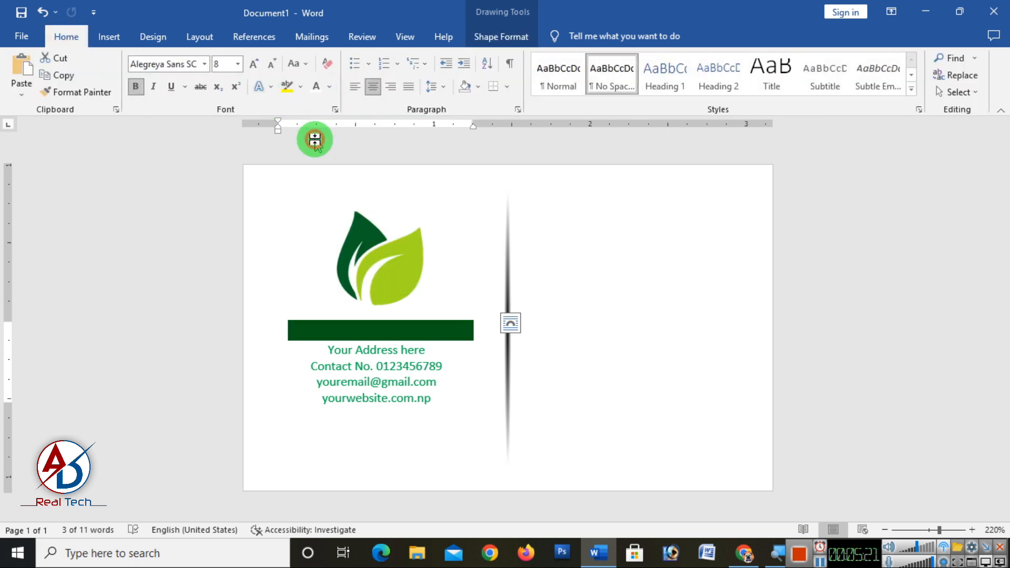
click(471, 324)
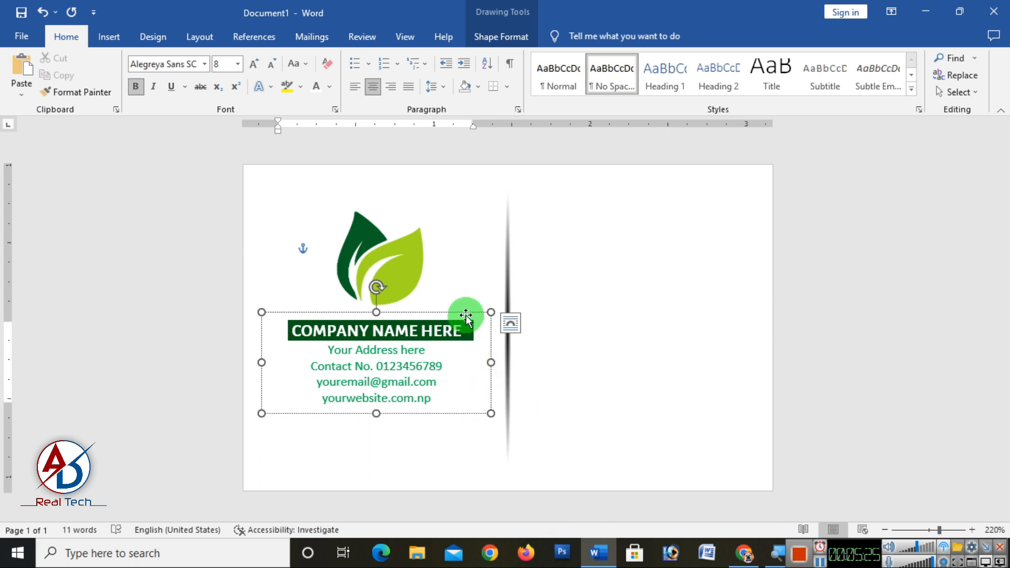
Realign the green bar and the company details text box so the company name sits centred on the bar
drag(466, 316, 470, 239)
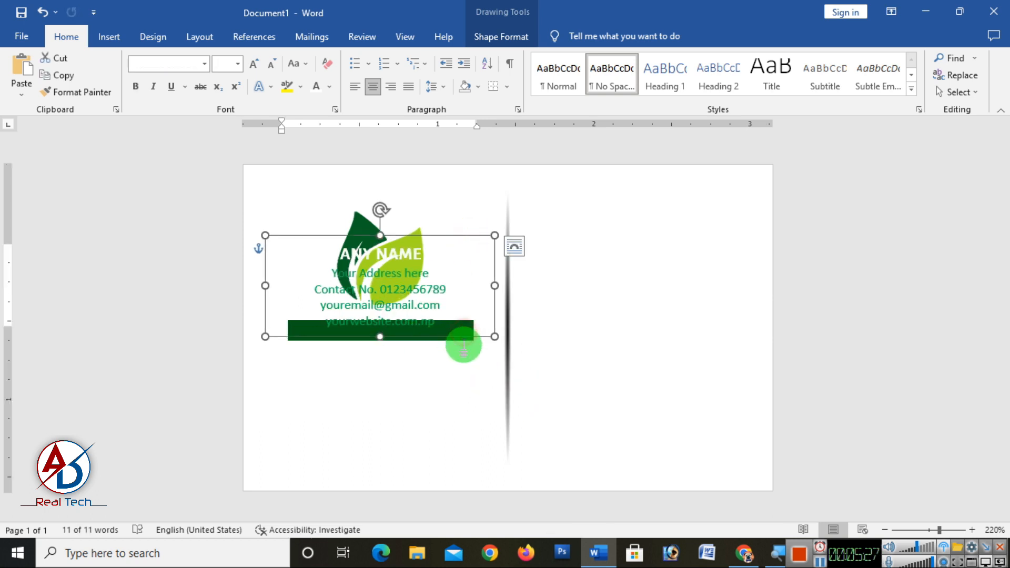
click(450, 334)
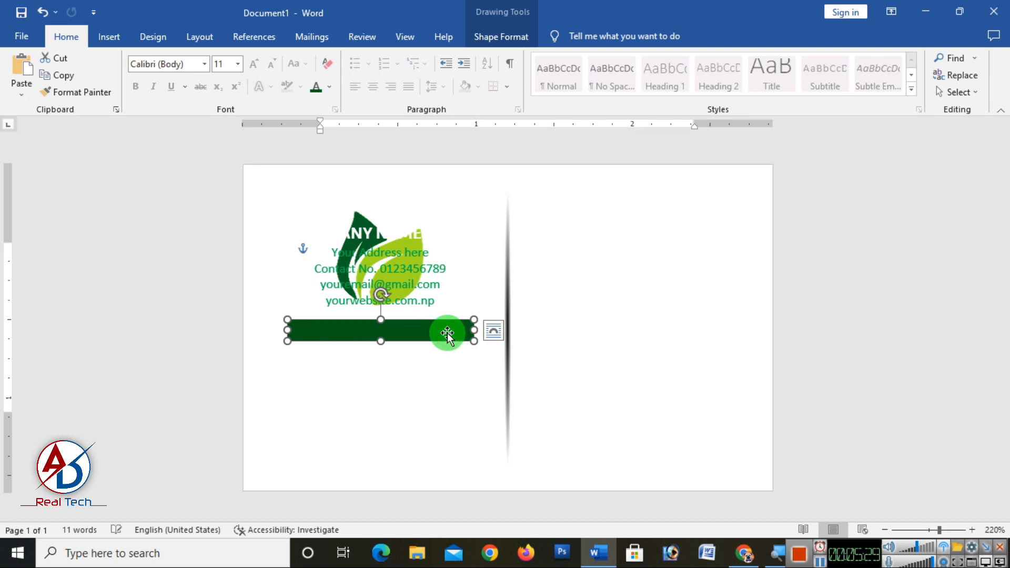
click(430, 284)
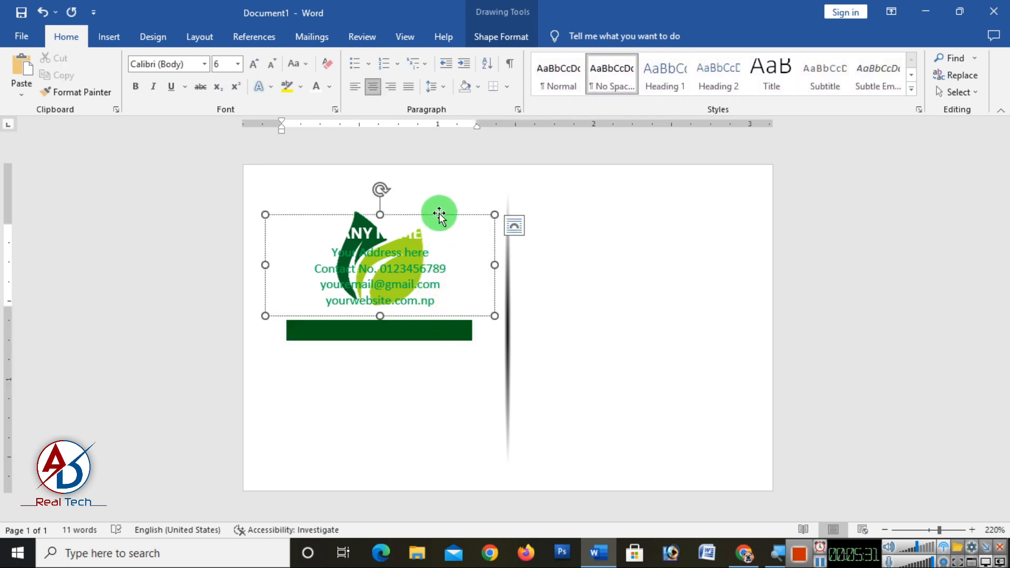
drag(439, 215, 439, 313)
click(839, 399)
Examine the logo and company details layout at several zoom levels
ctrl+scroll(562, 399, down, 5)
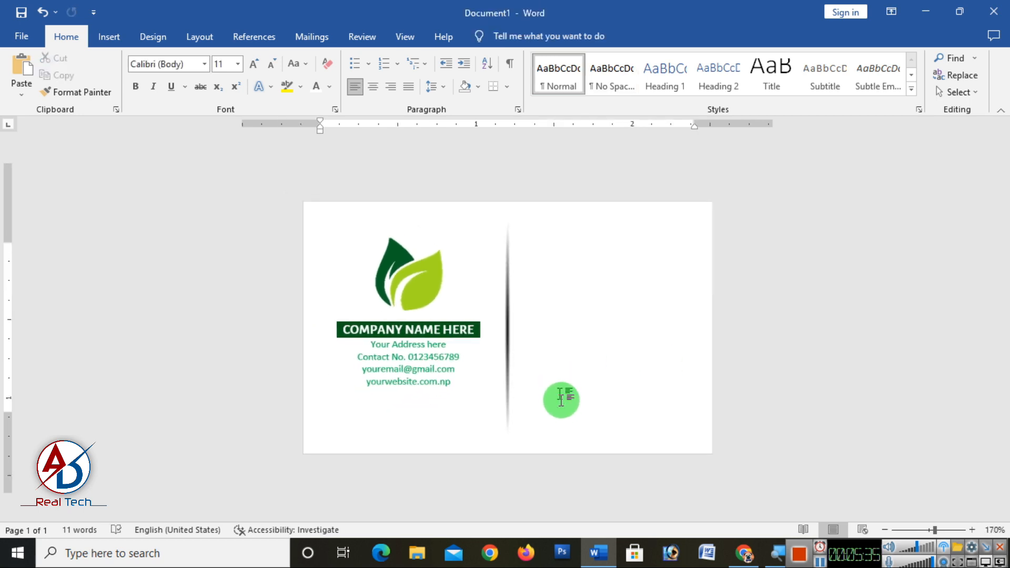
ctrl+scroll(561, 400, up, 3)
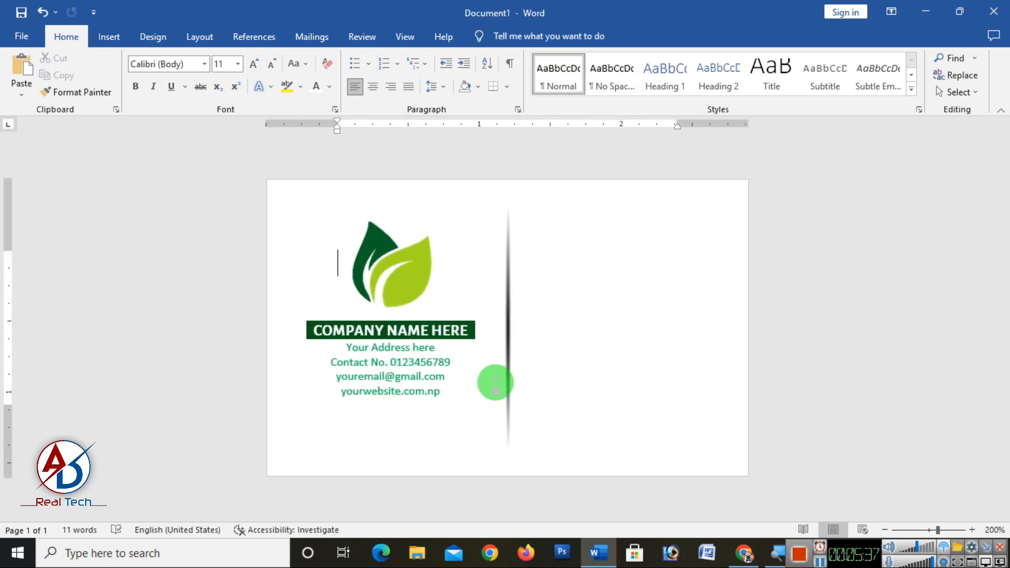
ctrl+scroll(491, 386, up, 4)
ctrl+scroll(476, 365, down, 6)
ctrl+scroll(486, 389, up, 2)
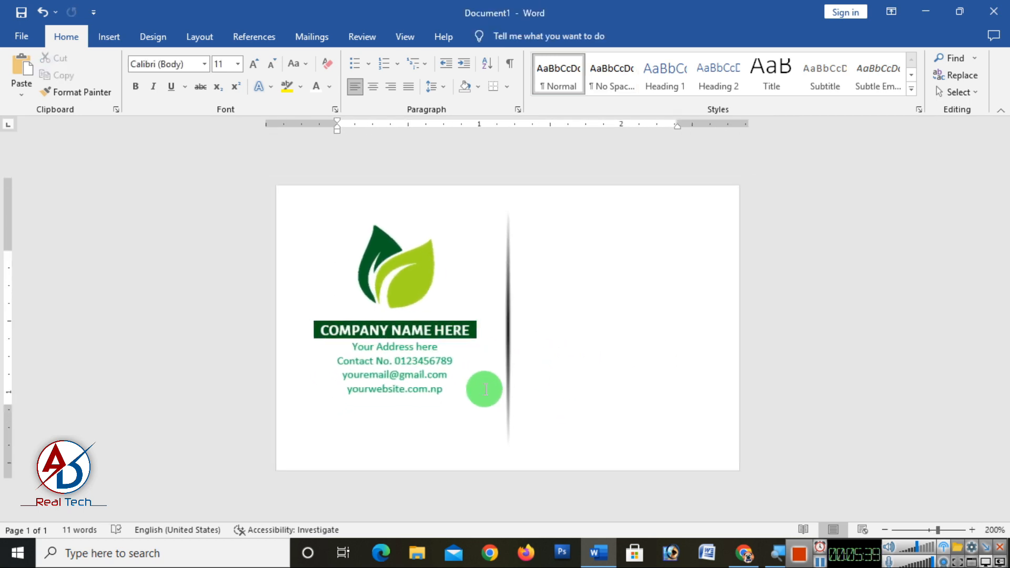
ctrl+scroll(491, 390, up, 1)
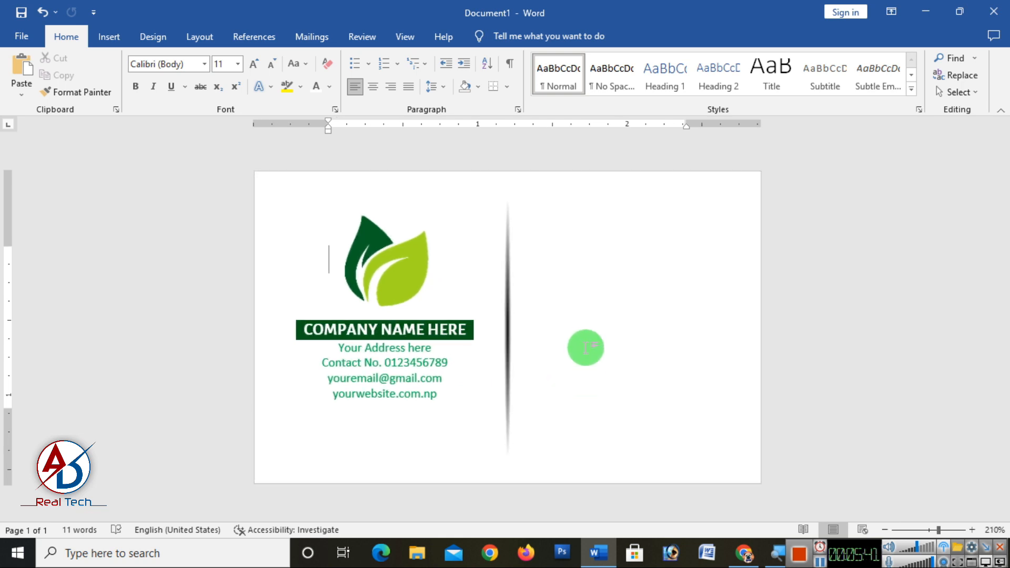
ctrl+scroll(585, 347, up, 1)
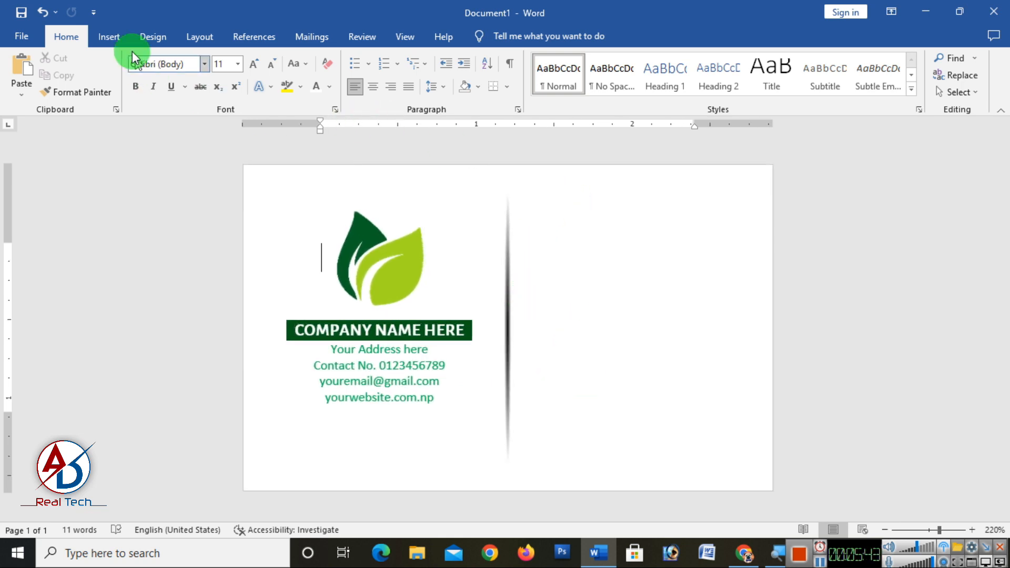
Draw a text box about 1.43" wide by 0.37" high near the upper edge of the card's blank half
click(109, 36)
click(196, 58)
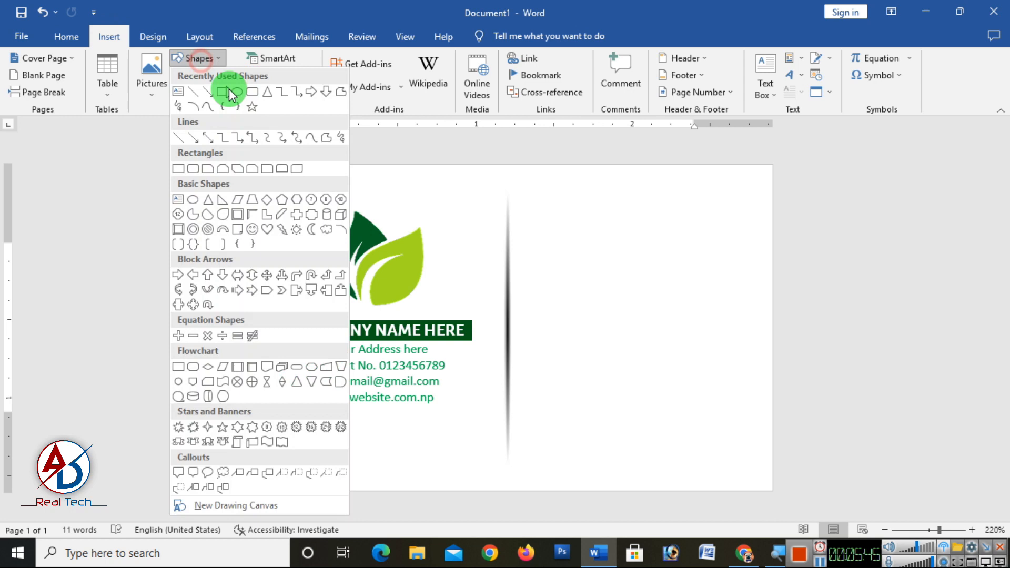
click(199, 95)
drag(534, 178, 758, 236)
click(610, 201)
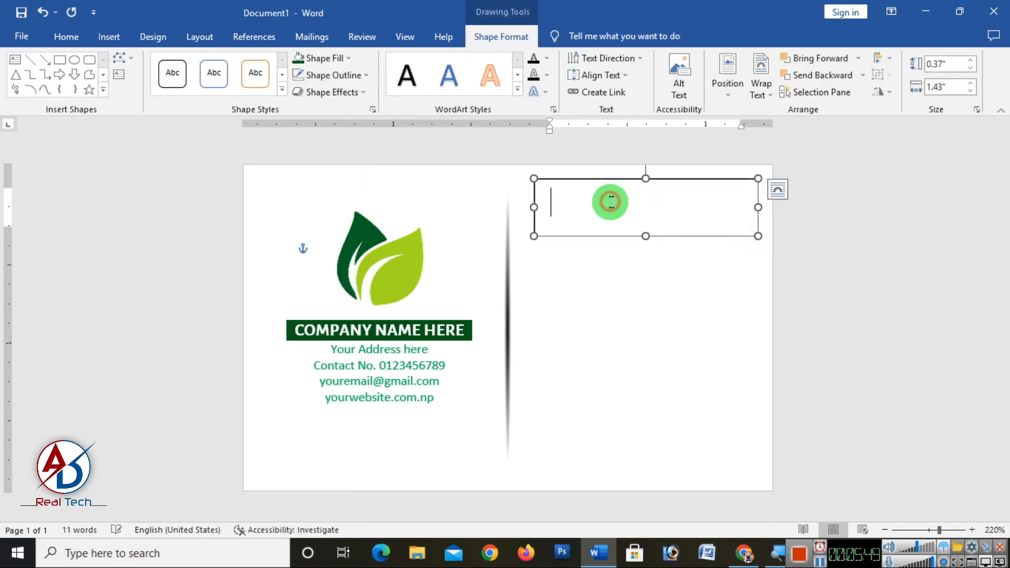
Set the font size to 8 and enter the cardholder's full name in the new text box
click(77, 38)
click(276, 64)
click(276, 65)
click(276, 65)
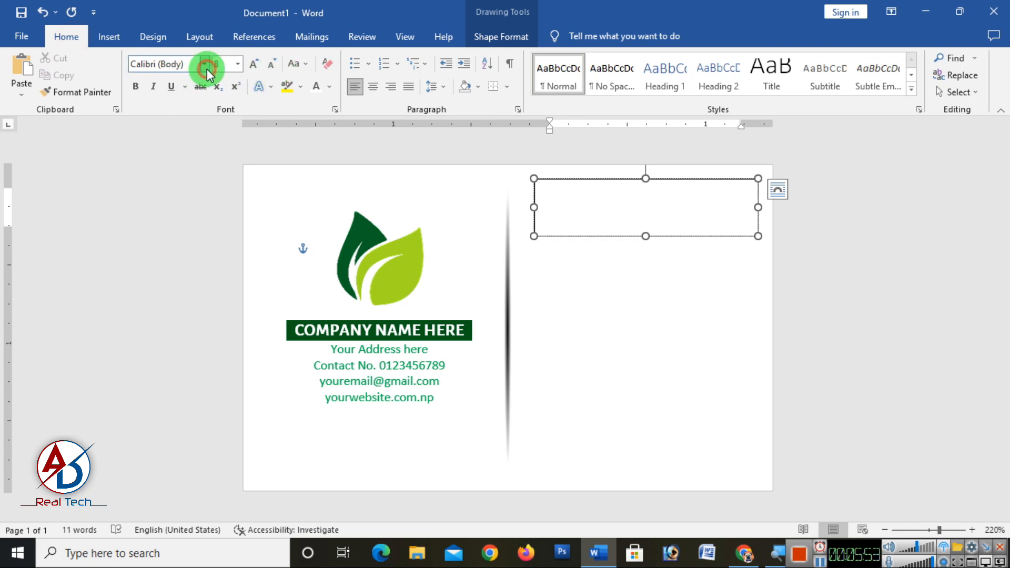
click(598, 240)
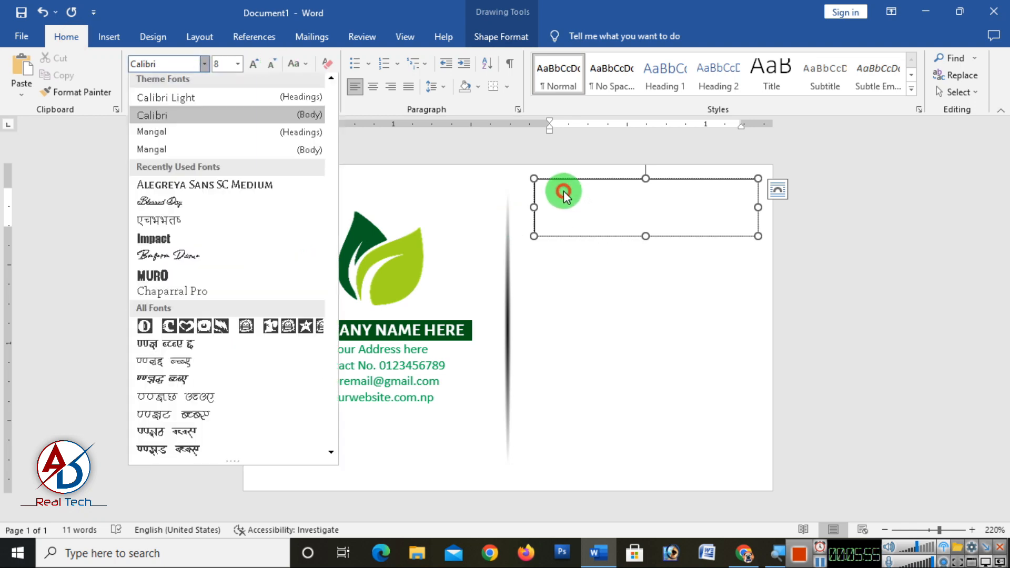
click(578, 197)
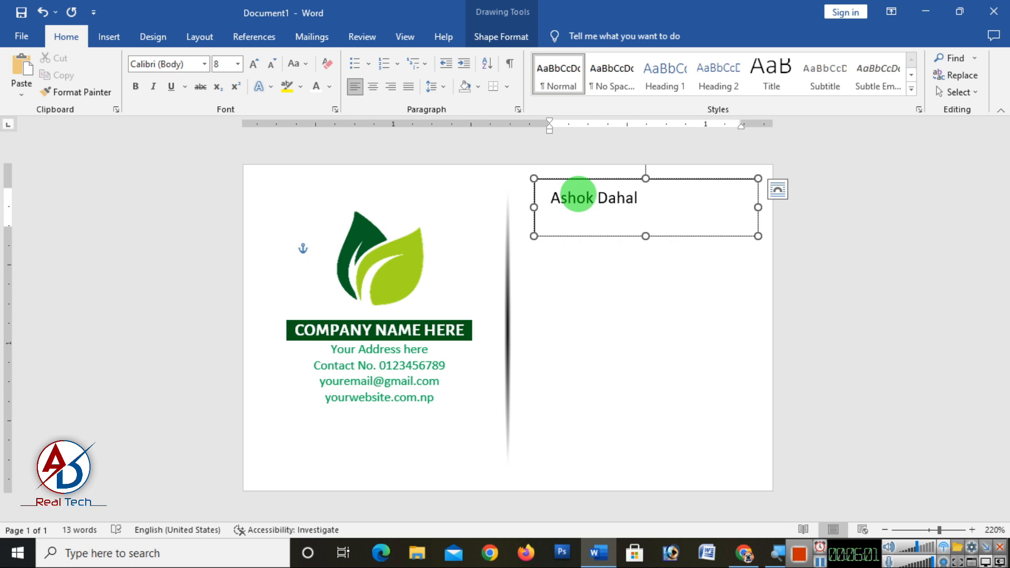
Apply the No Spacing style at 7 pt and add Graphic Designer and a contact number as lines below the name
triple_click(577, 197)
click(614, 84)
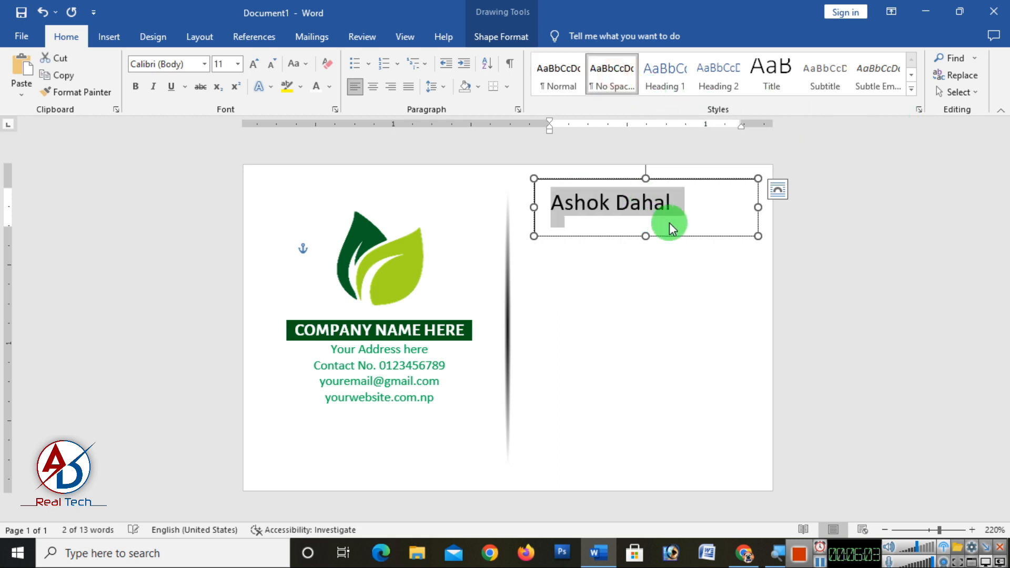
click(271, 66)
click(271, 65)
click(272, 65)
click(272, 65)
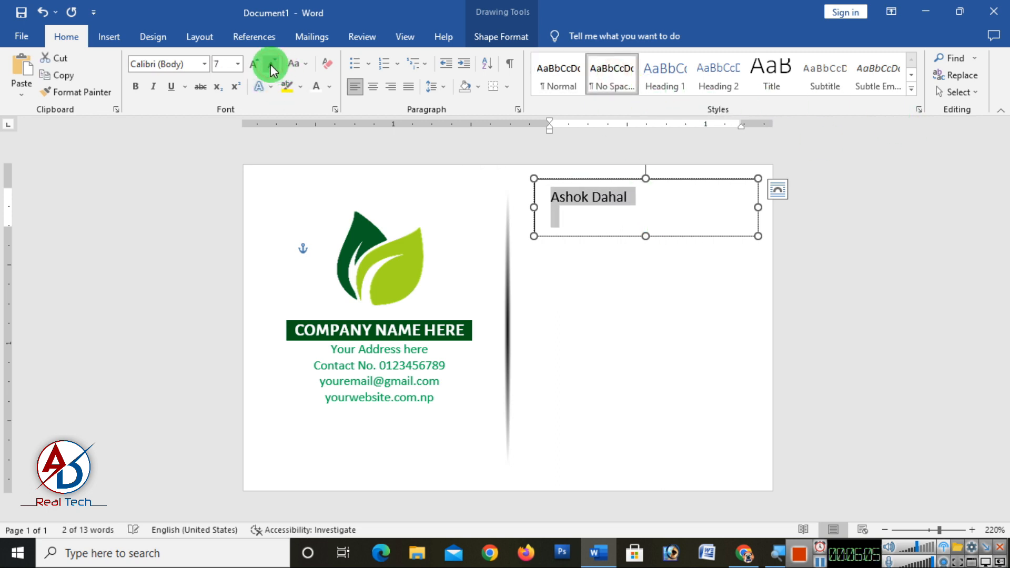
click(555, 217)
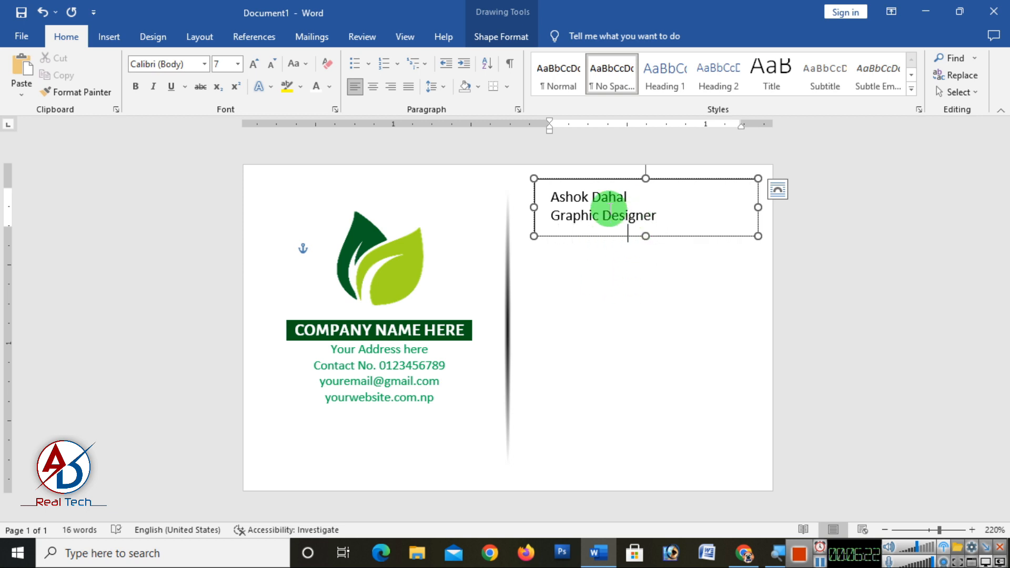
Remove the text box's fill and outline and adjust its height to about 0.46" so all three lines fit
drag(646, 236, 538, 194)
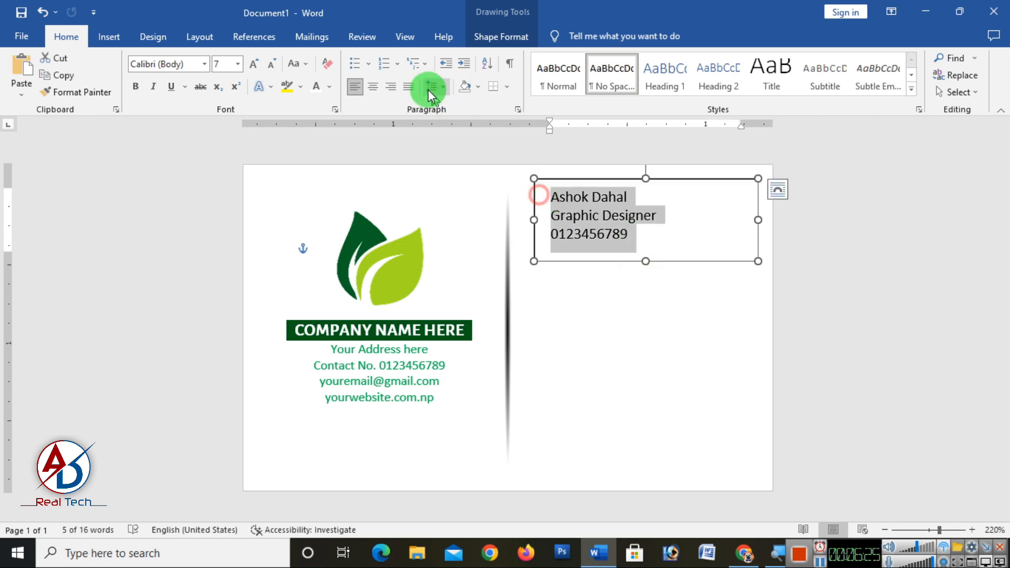
click(510, 38)
click(322, 57)
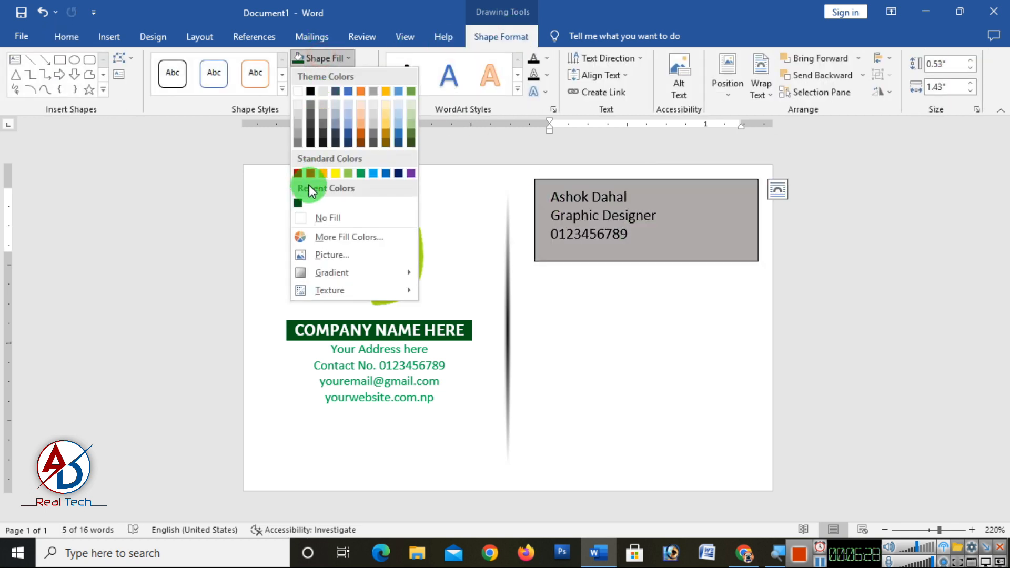
click(323, 217)
click(331, 75)
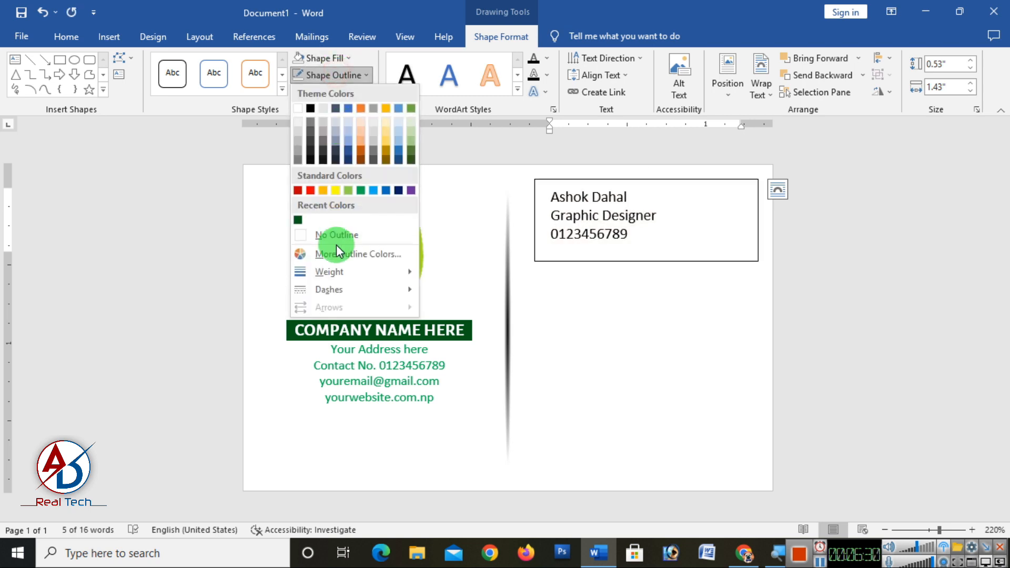
click(338, 233)
click(649, 255)
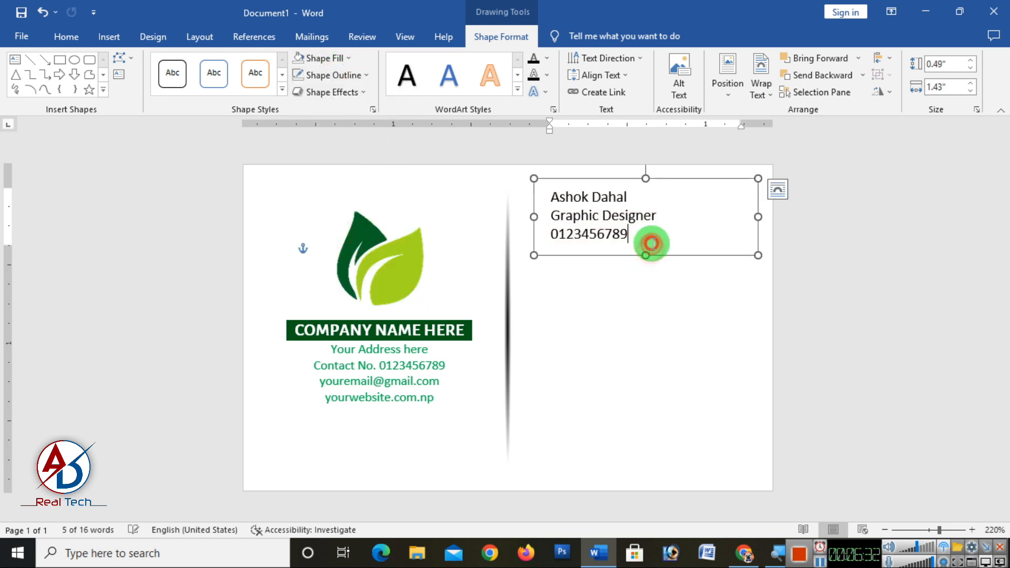
mouse_move(645, 255)
mouse_down()
mouse_move(647, 242)
mouse_move(646, 251)
mouse_up()
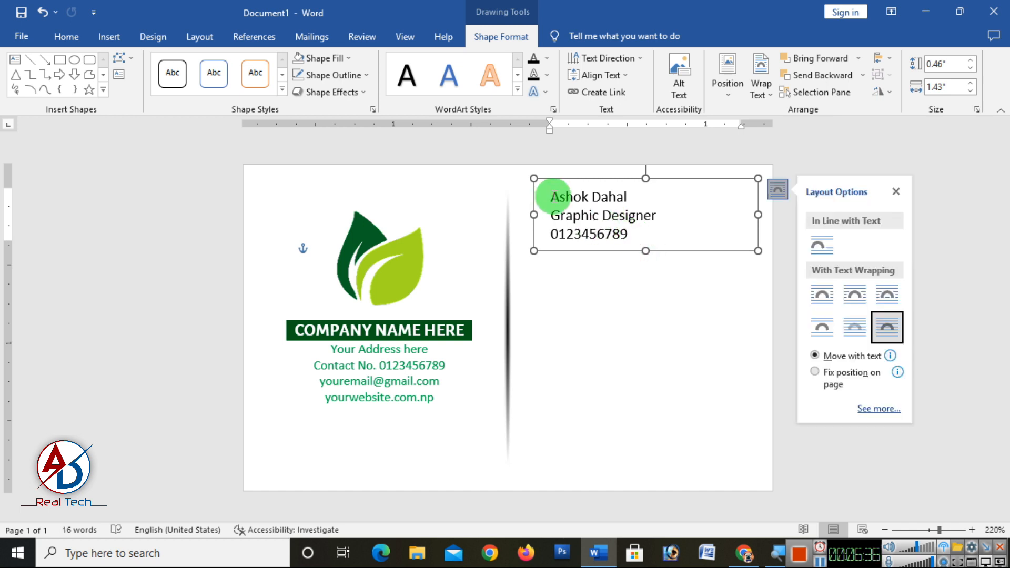
Make the name line bold and set the job title and contact number lines to Calibri Light
drag(547, 190, 635, 197)
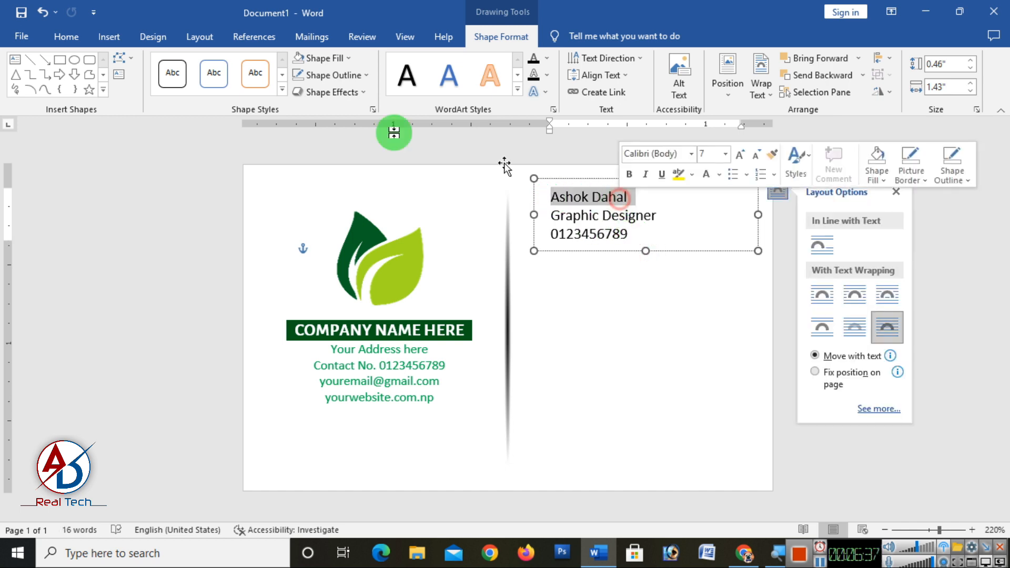
click(68, 36)
click(135, 86)
click(895, 192)
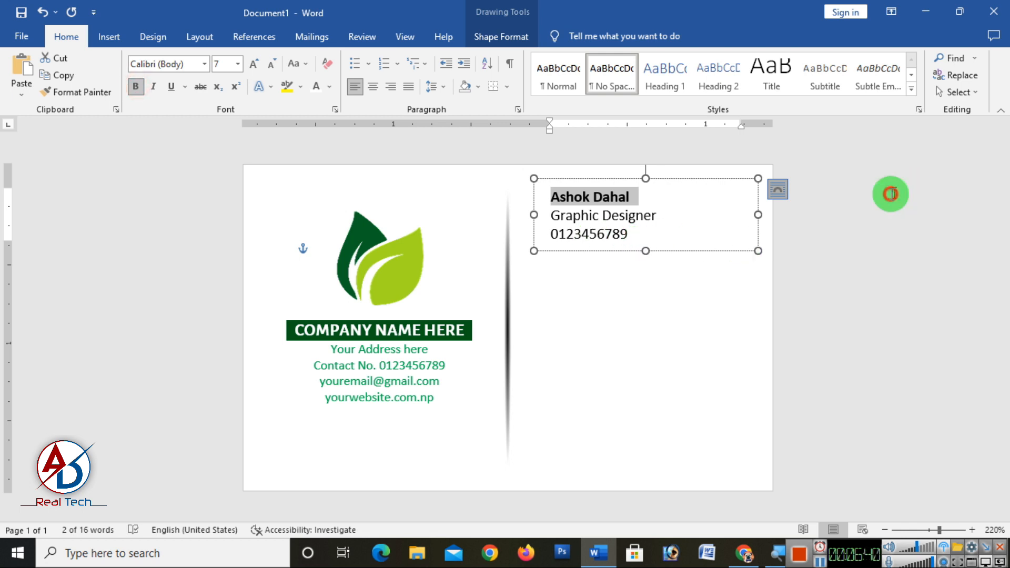
drag(649, 232, 527, 213)
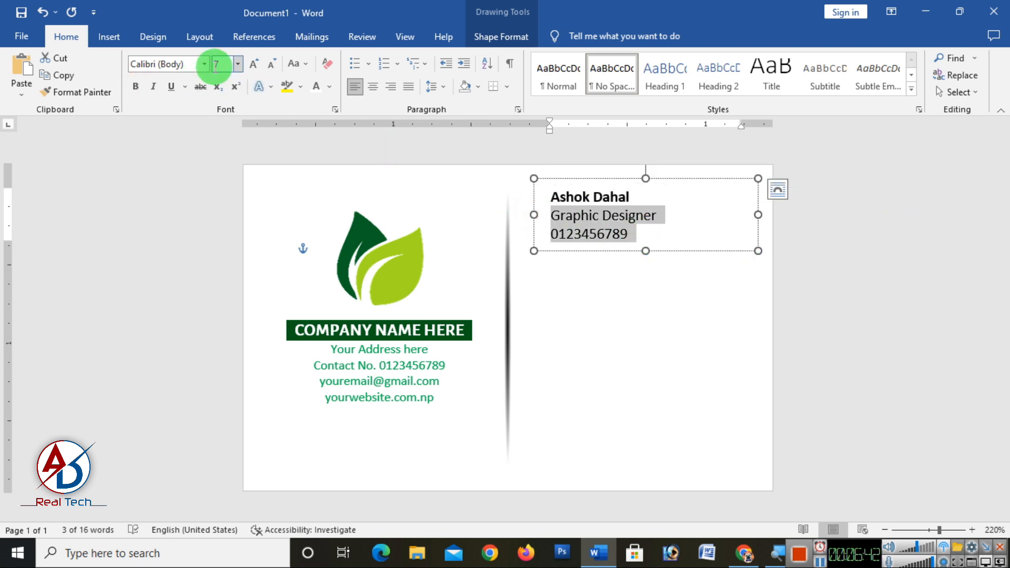
click(203, 64)
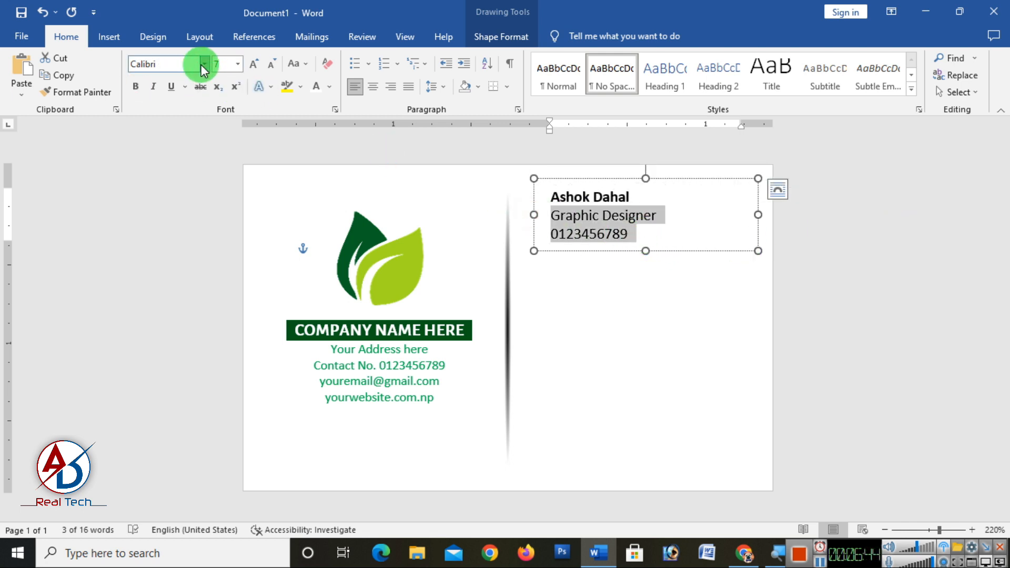
click(195, 100)
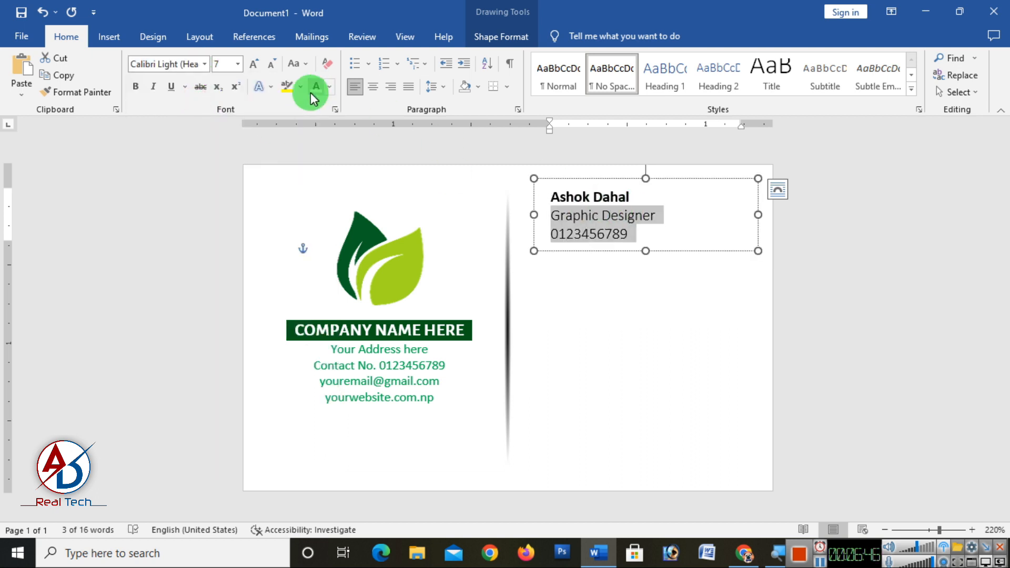
Centre-align all three lines and nudge the text box closer to the card's upper edge
key(ctrl+a)
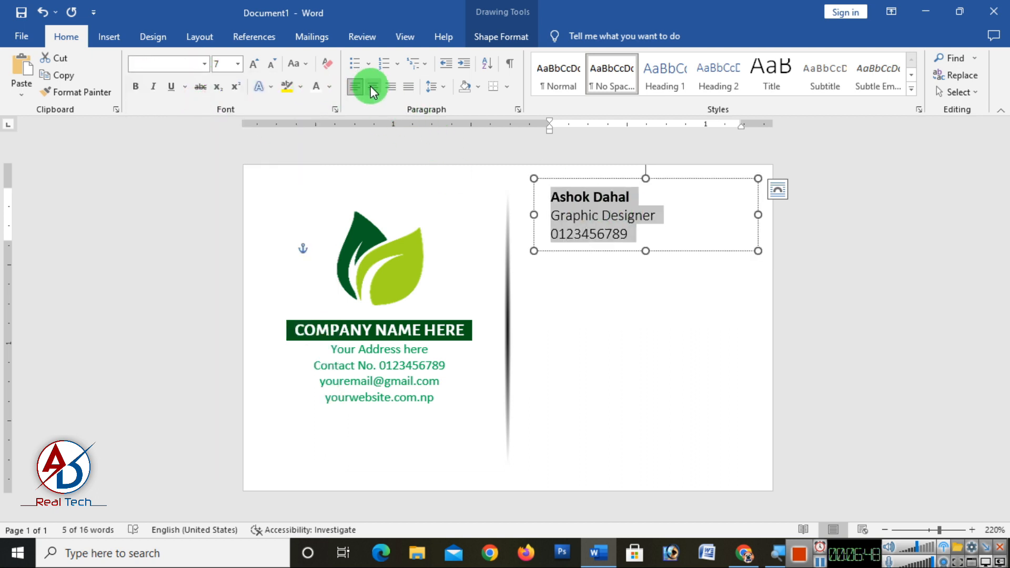
click(373, 86)
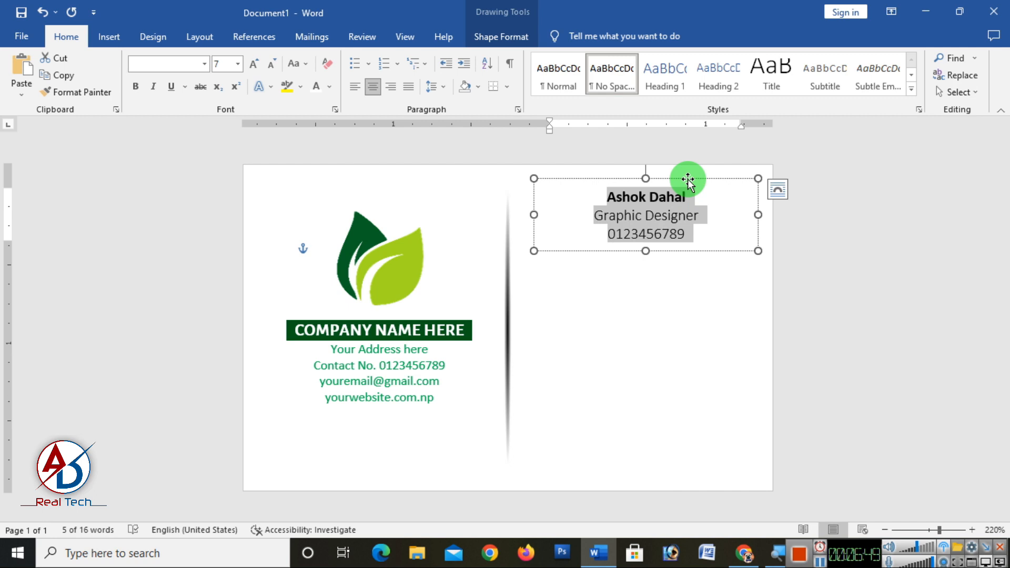
drag(688, 179, 681, 168)
Colour the name line with the recent dark green and reduce the job title and contact number to 6 pt
drag(601, 188, 680, 192)
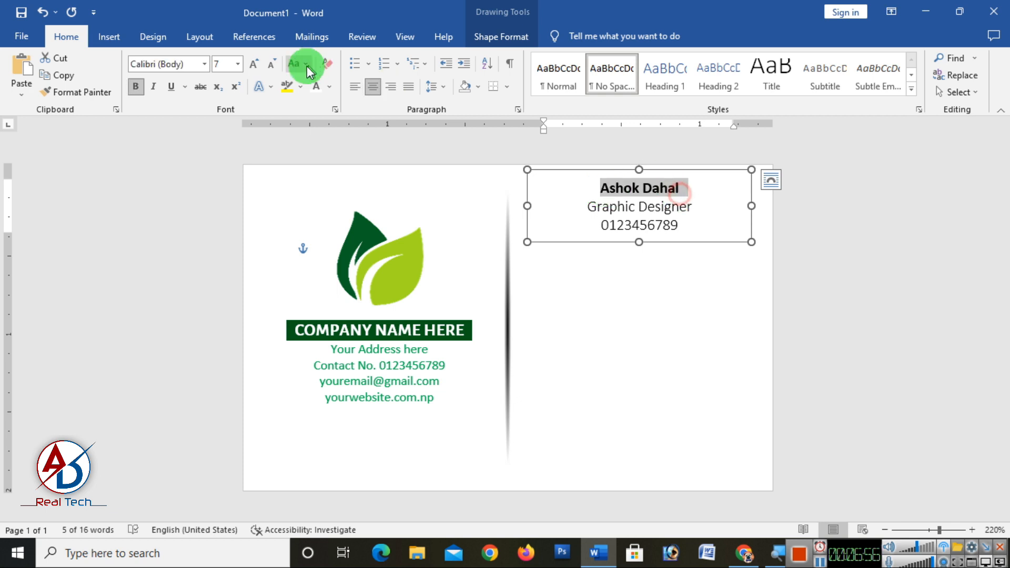
click(333, 89)
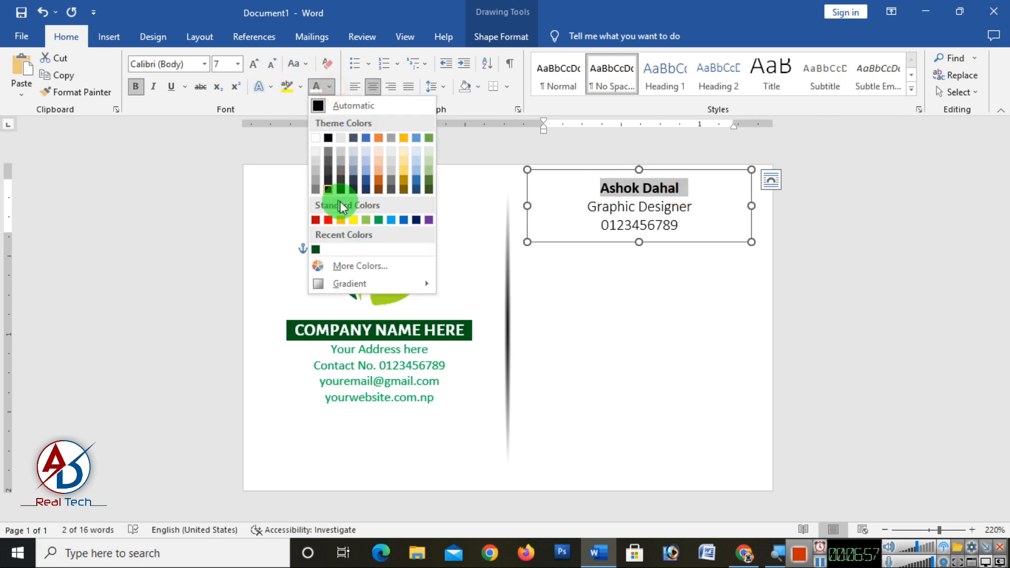
click(316, 245)
drag(683, 232, 575, 209)
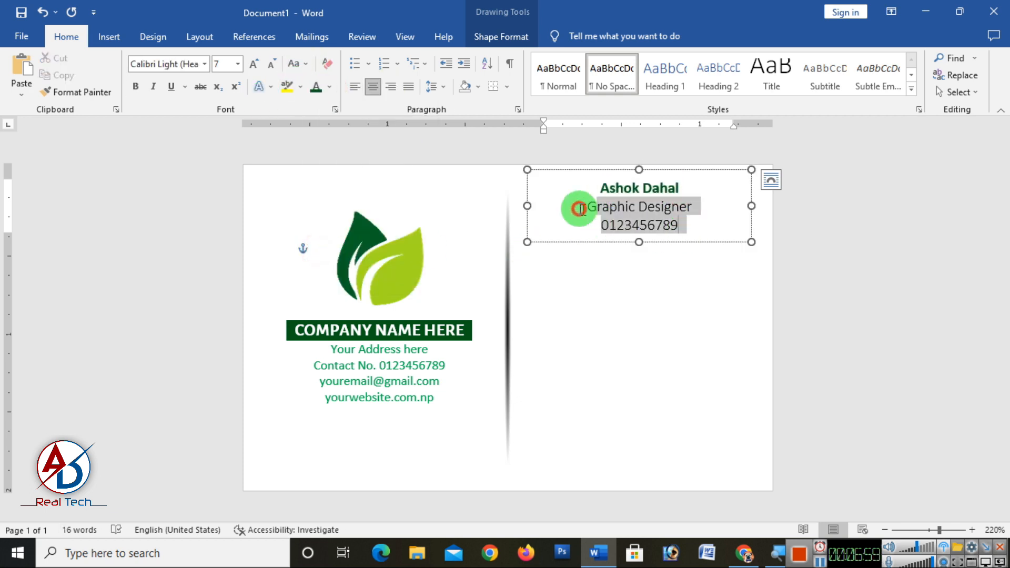
click(273, 64)
click(273, 64)
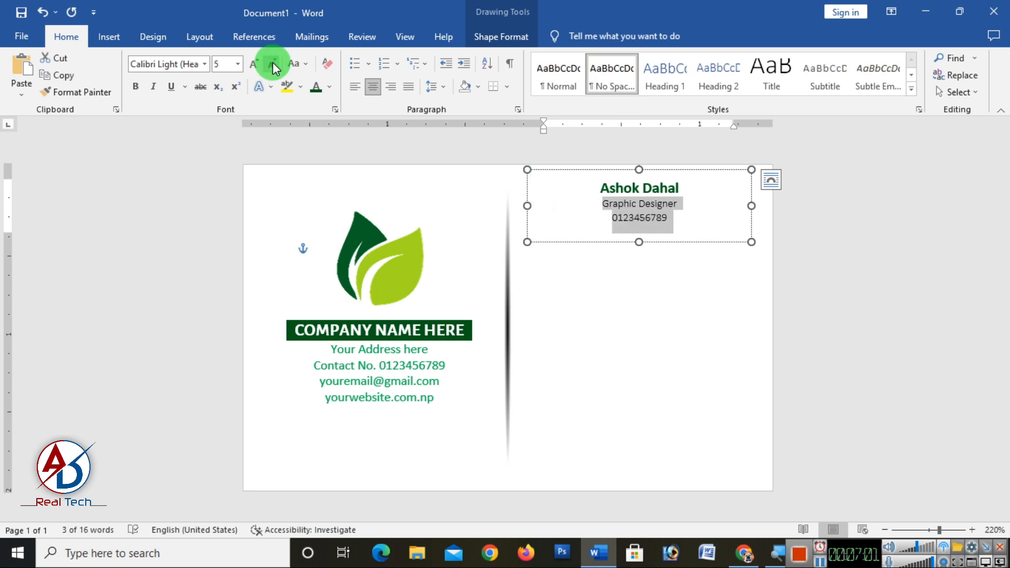
click(253, 64)
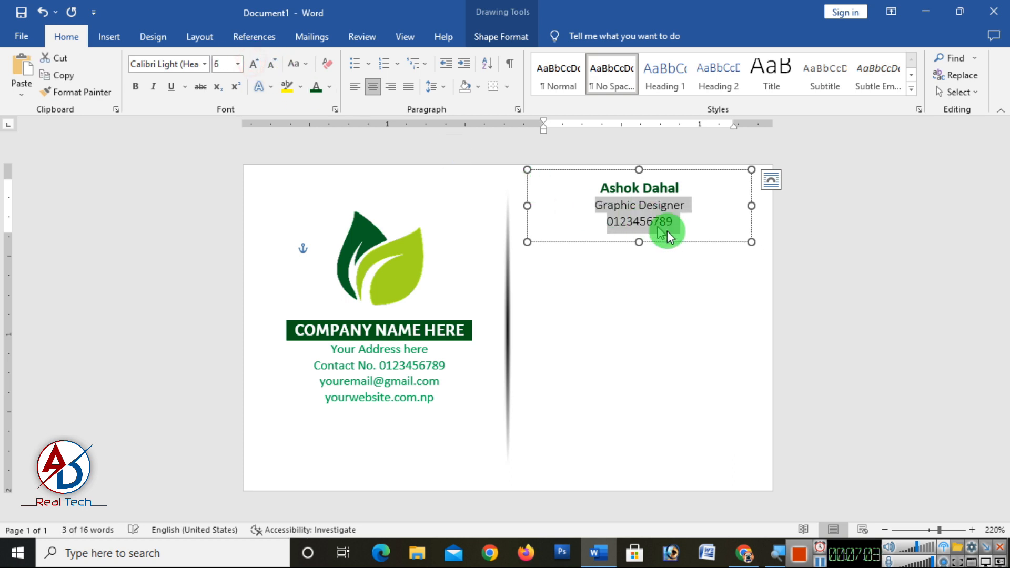
click(847, 281)
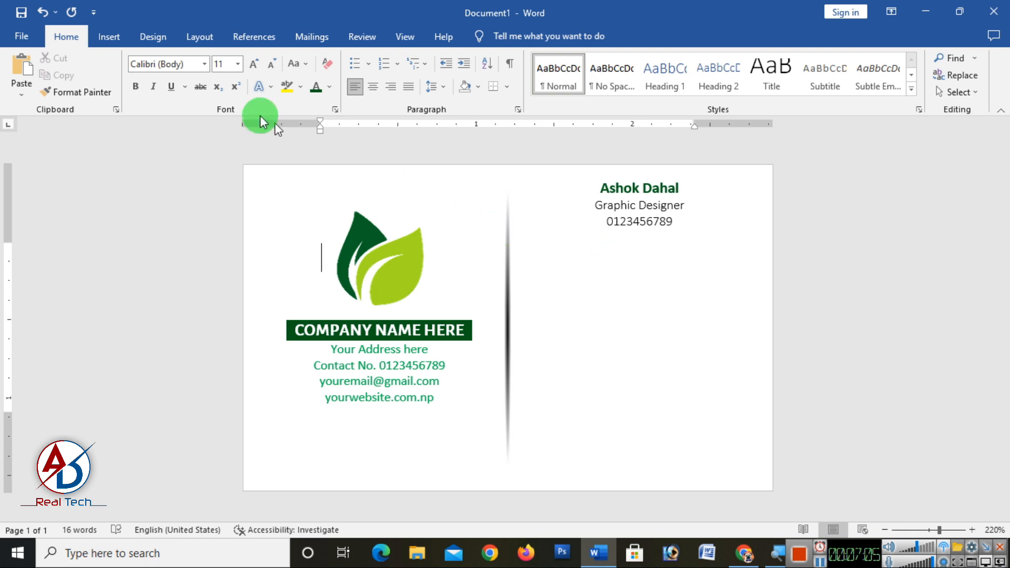
Draw a horizontal rectangle about 1.1" wide by 0.15" high below the contact number
click(109, 36)
click(202, 64)
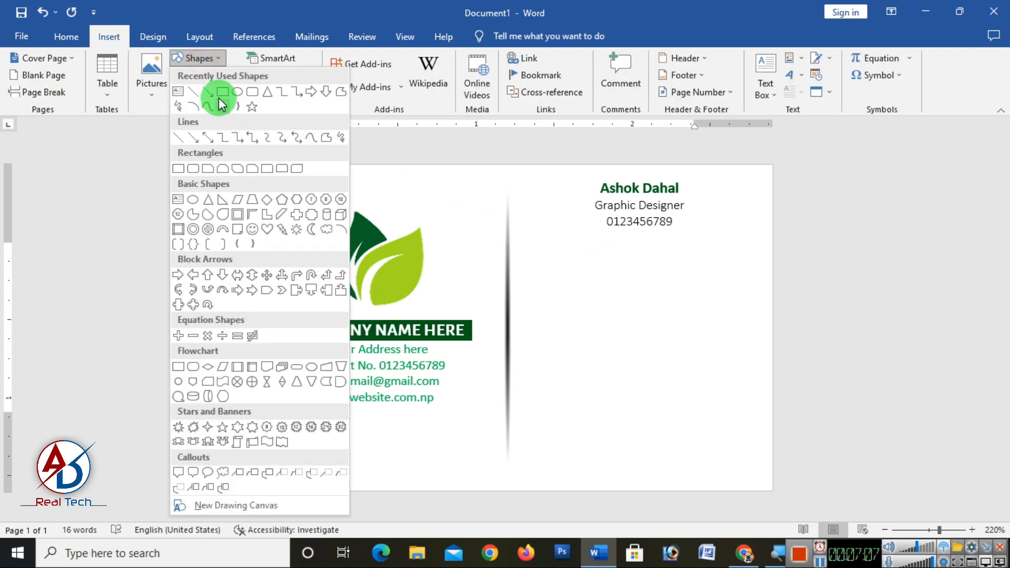
click(222, 95)
scroll(661, 354, up, 3)
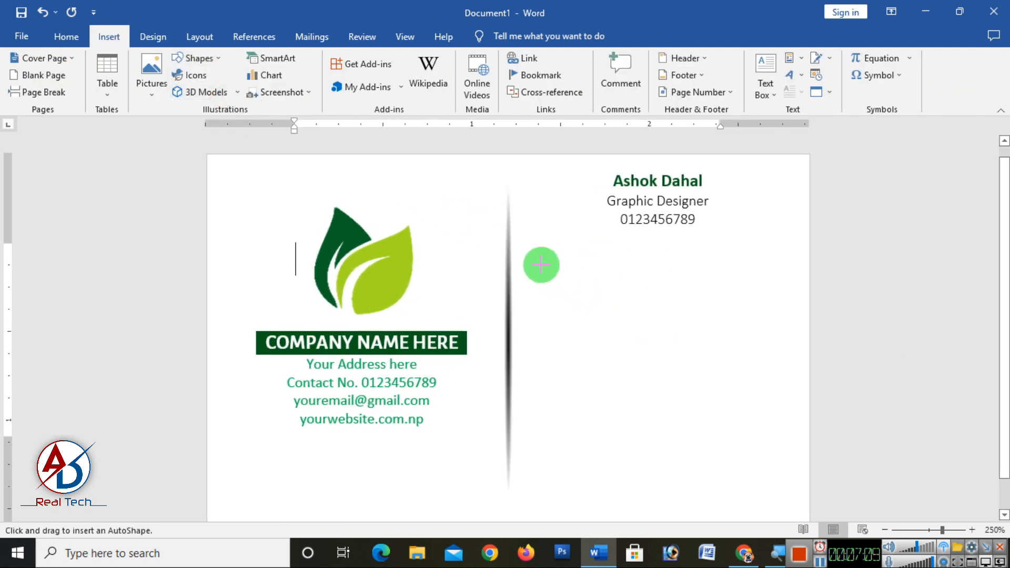
mouse_move(522, 237)
mouse_down()
mouse_move(647, 275)
mouse_move(721, 265)
mouse_up()
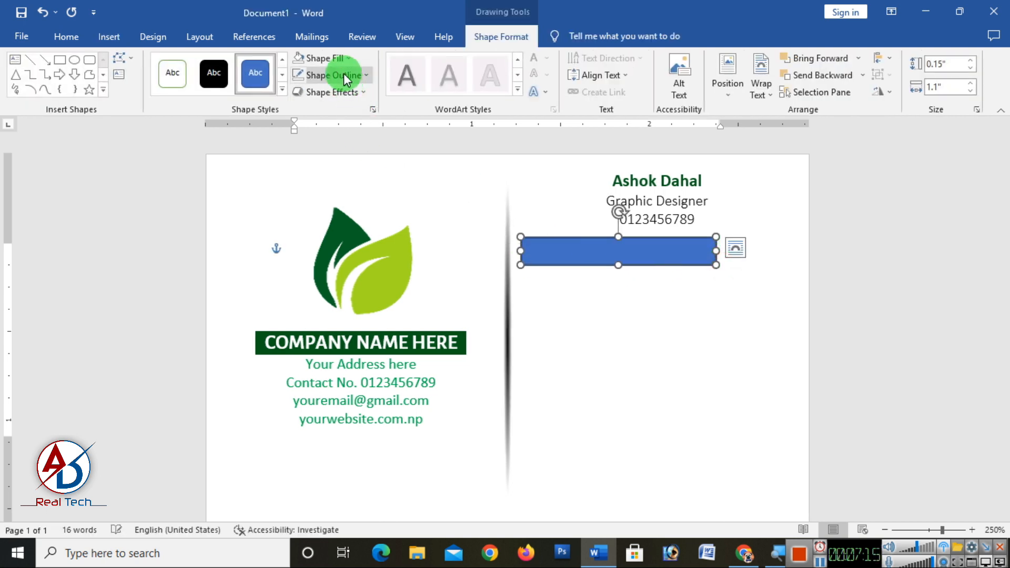
Remove the rectangle's outline and fill it with the recently used dark green
click(343, 74)
click(333, 238)
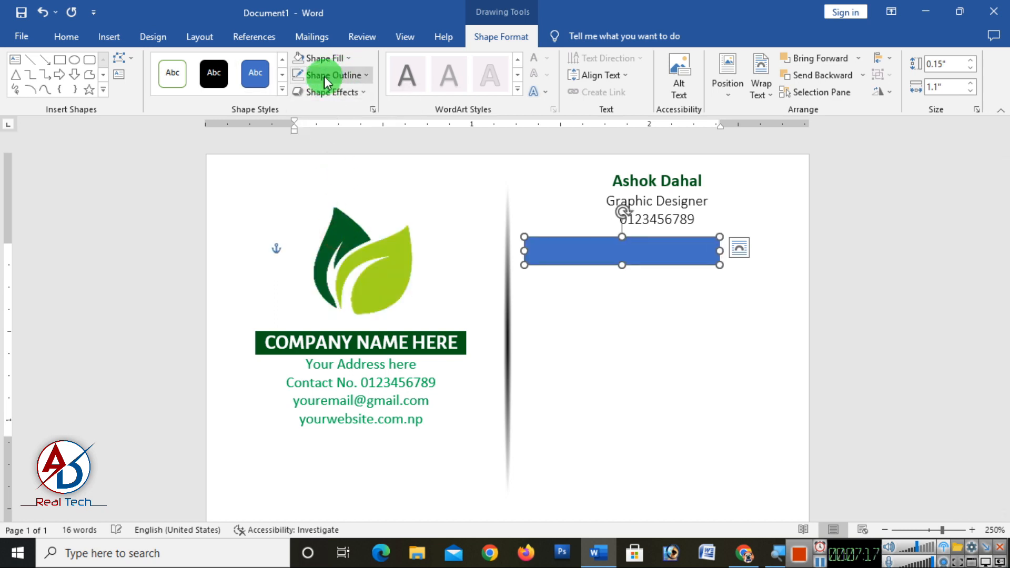
click(323, 58)
click(298, 203)
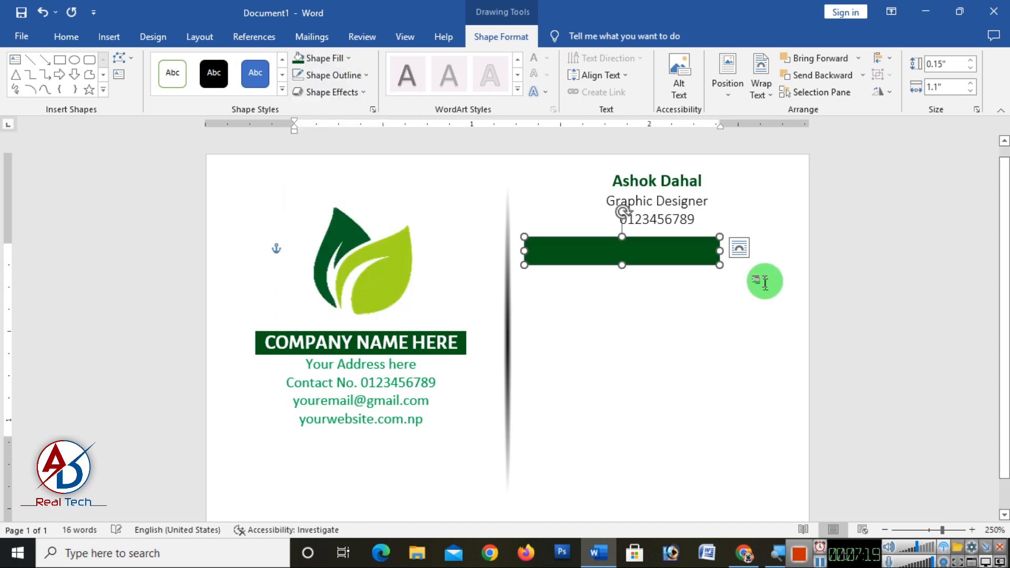
Shorten the dark green bar slightly and place a narrower duplicate of it just below
drag(719, 250, 702, 226)
click(982, 351)
click(634, 251)
drag(768, 269, 644, 296)
drag(768, 289, 705, 288)
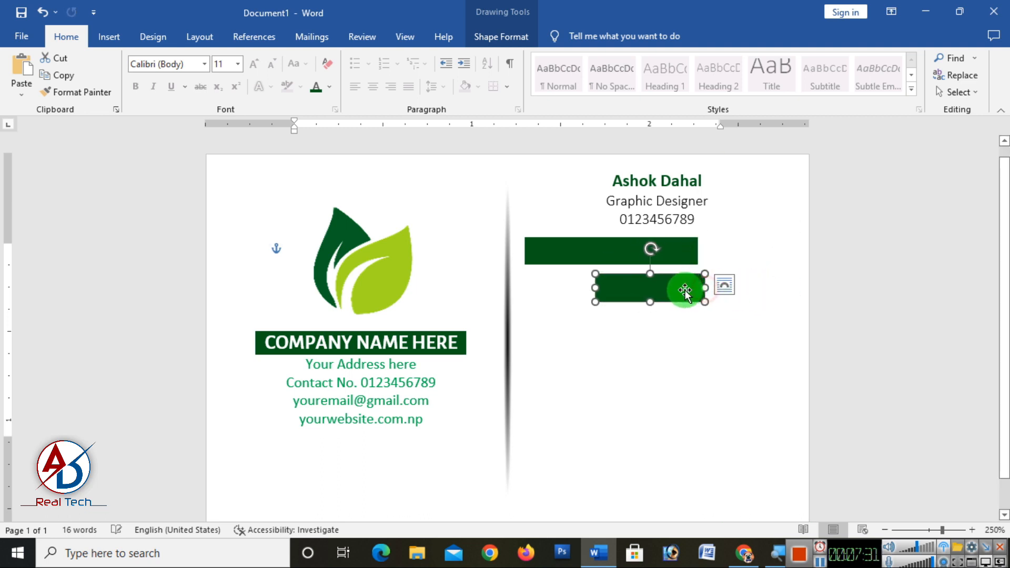
Move the narrower bar in line with the first one, leaving a thin gap and reaching the card's outer edge
click(712, 356)
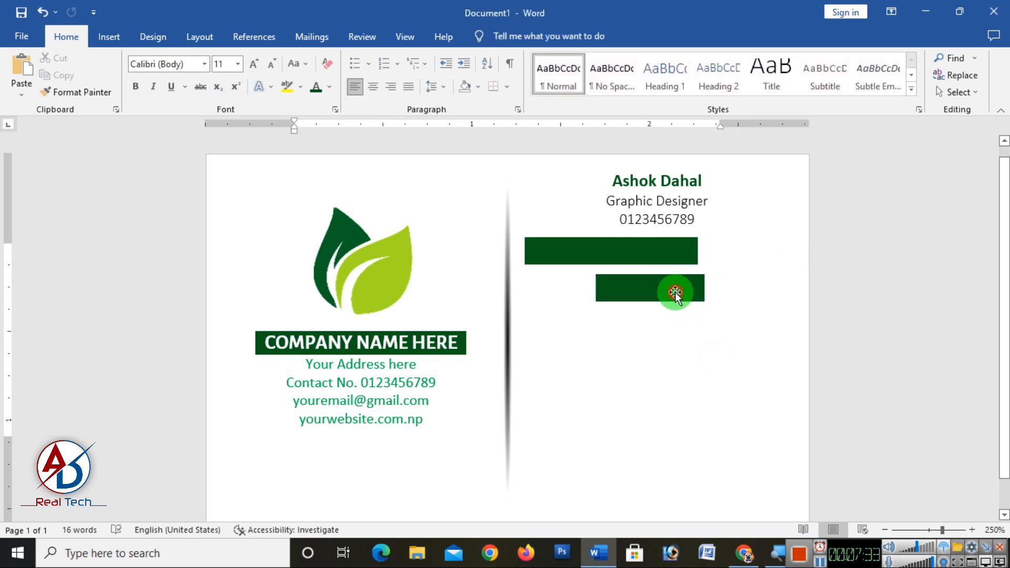
mouse_move(675, 292)
mouse_down()
mouse_move(778, 261)
mouse_move(780, 243)
mouse_up()
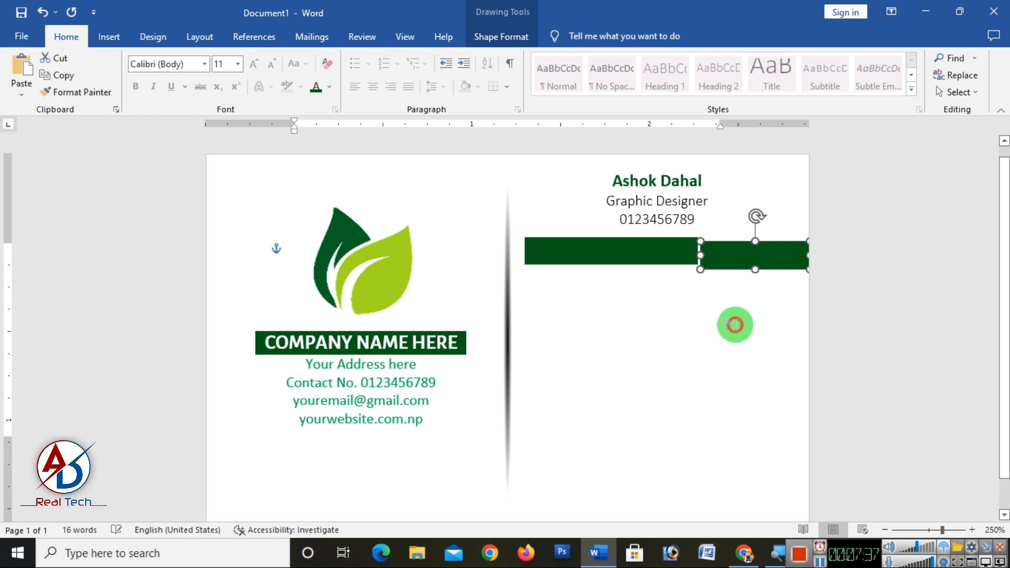
click(759, 336)
scroll(784, 315, up, 5)
drag(783, 260, 786, 253)
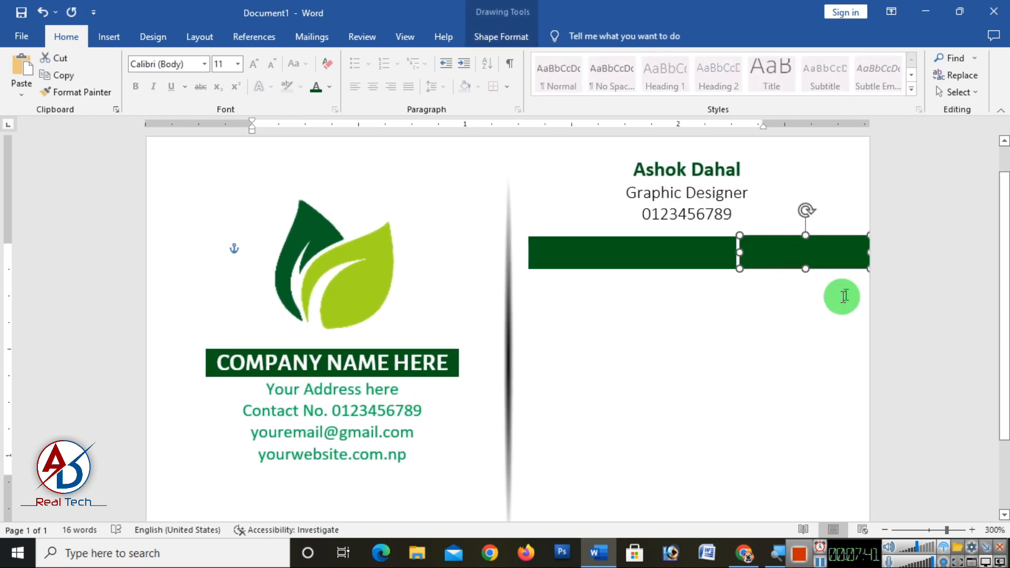
Fill the narrower bar at the card's outer edge with light green
click(803, 326)
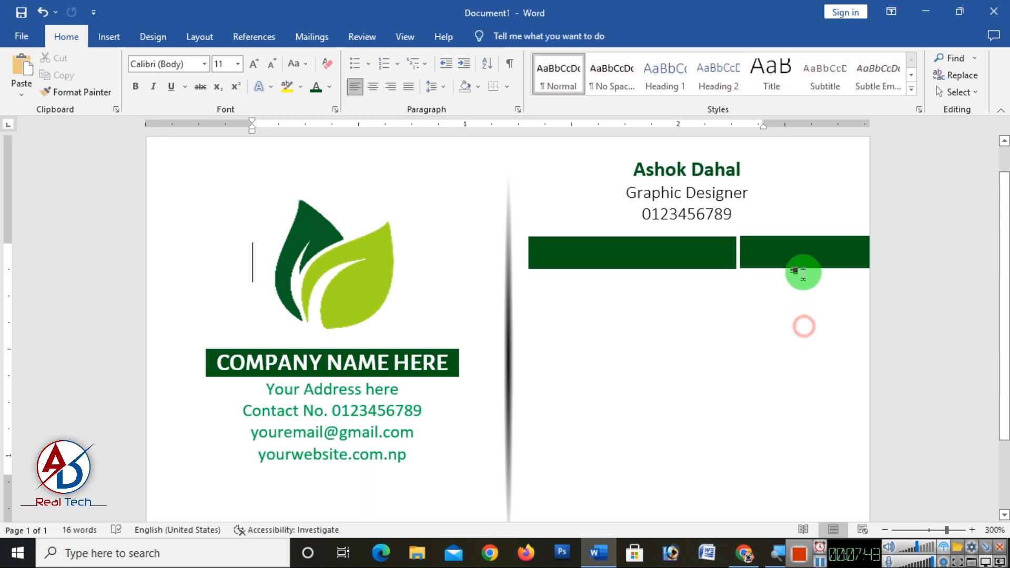
click(802, 261)
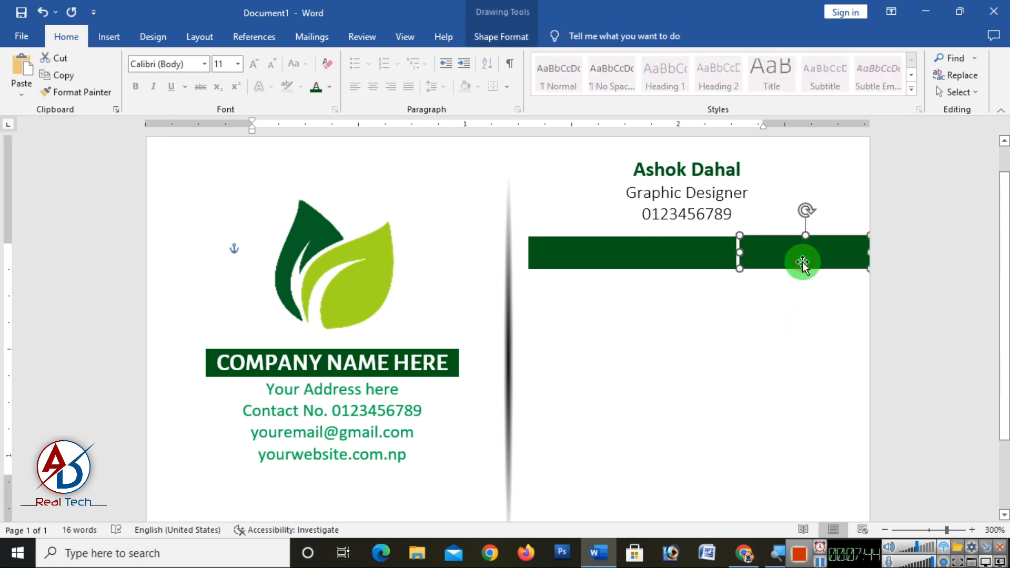
click(777, 331)
ctrl+scroll(702, 287, down, 5)
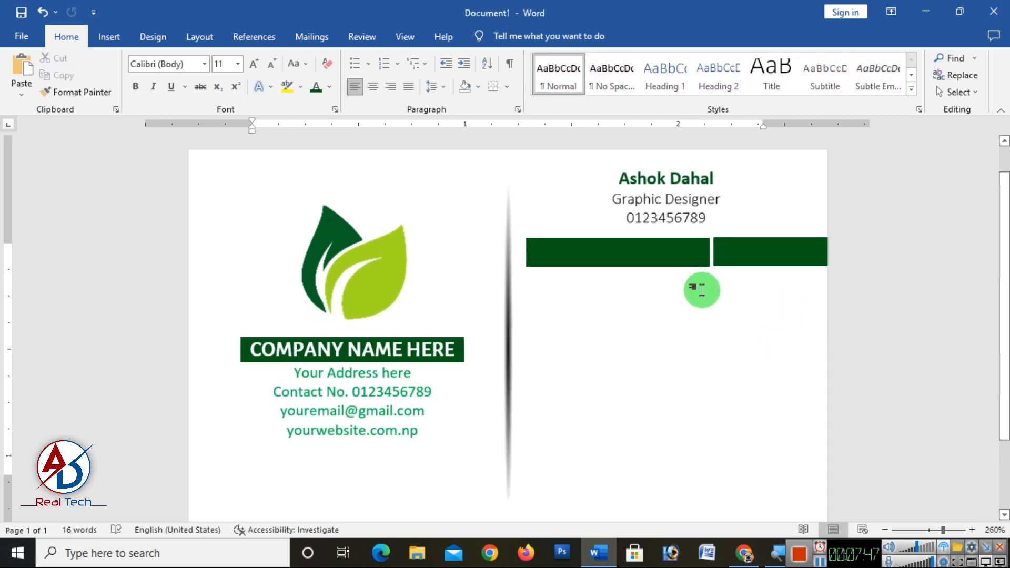
click(745, 265)
click(482, 46)
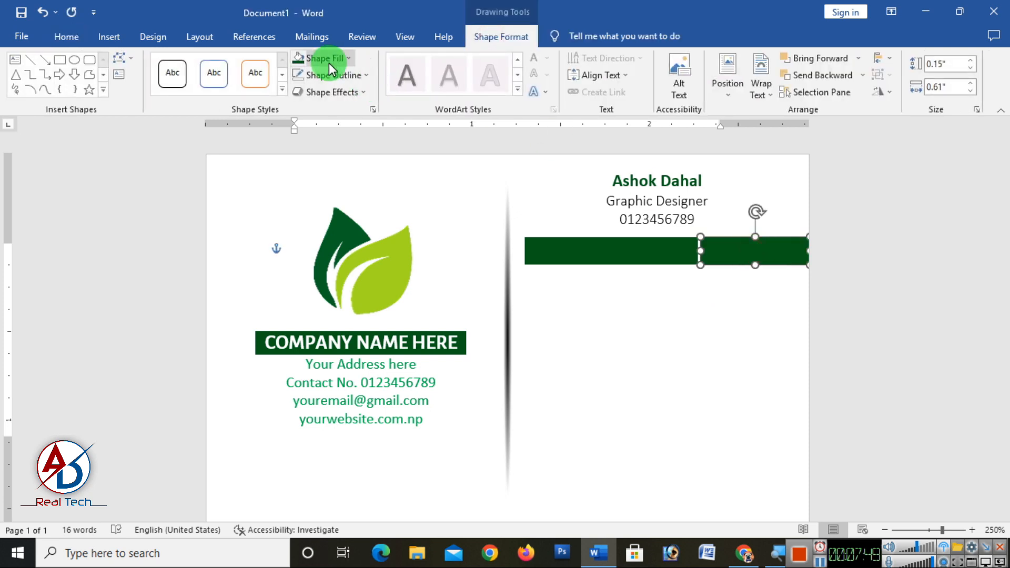
click(322, 57)
click(349, 171)
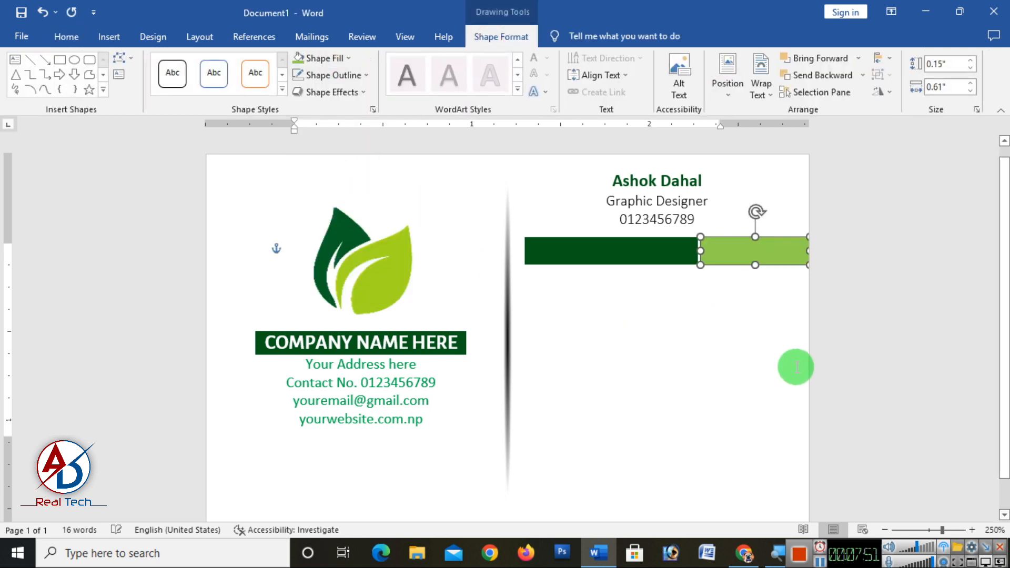
click(848, 365)
scroll(659, 369, down, 3)
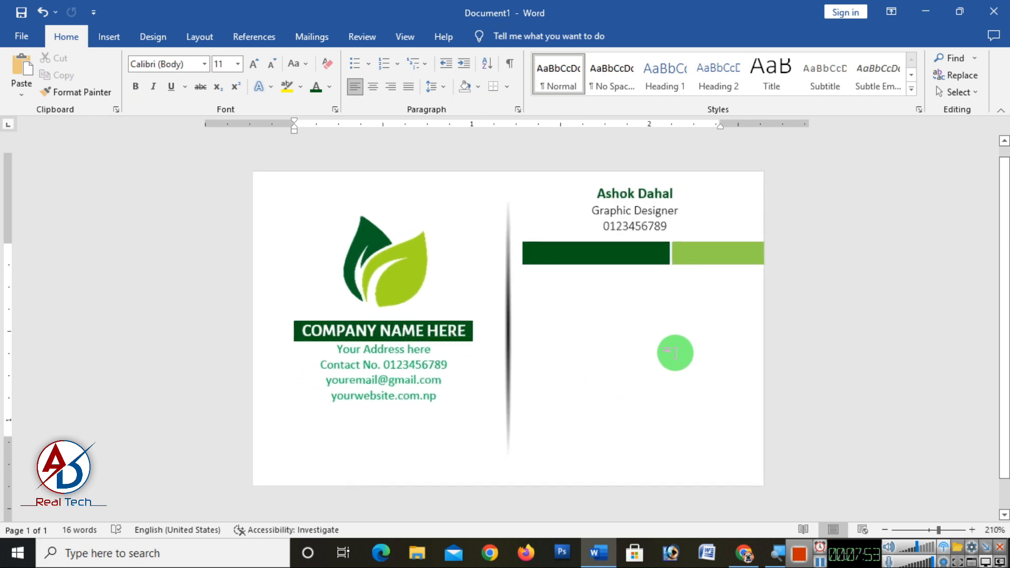
Group the dark and light green bars and place a copy of the group in the lower part of the same card half
click(605, 247)
ctrl+click(734, 252)
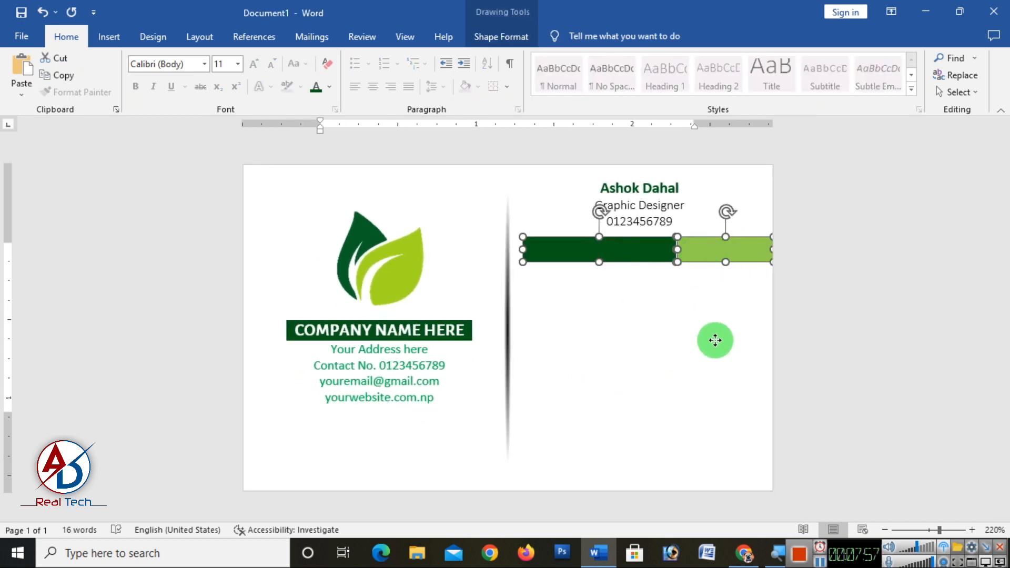
right_click(716, 341)
click(732, 359)
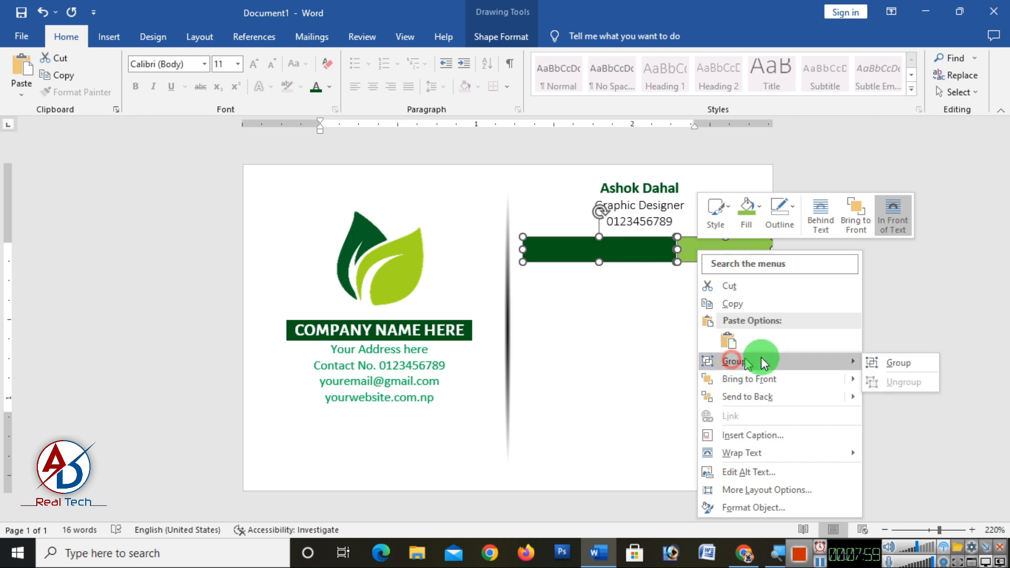
click(874, 362)
drag(621, 261, 621, 372)
click(897, 360)
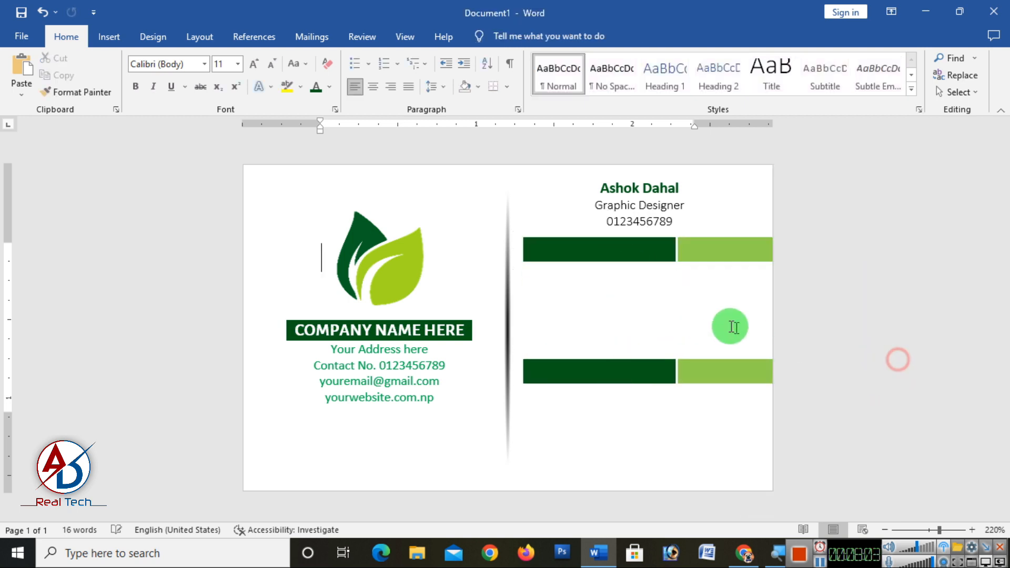
Insert a plain black WordArt text, apply the No Spacing style and move it between the two rows of bars
scroll(714, 350, down, 1)
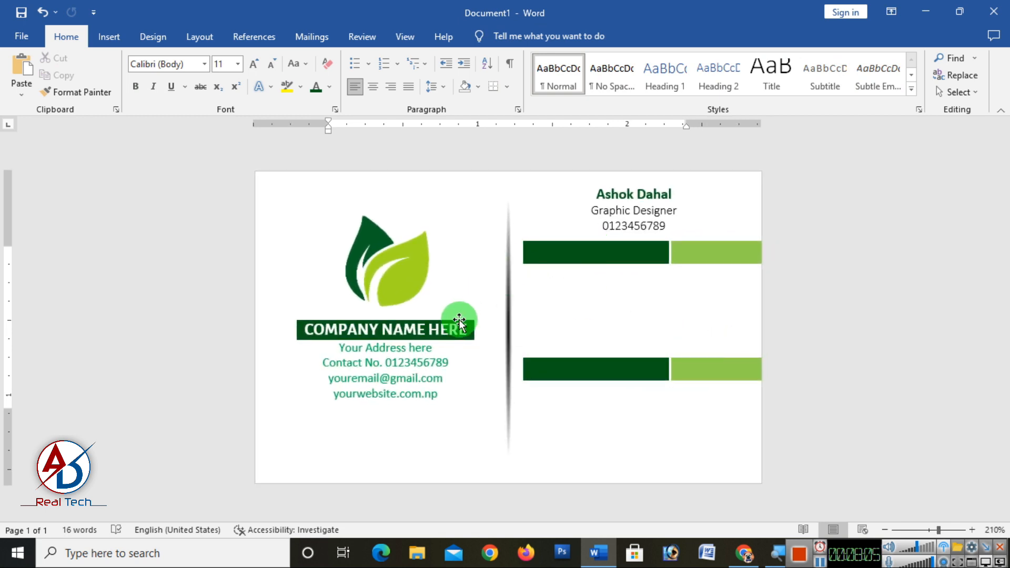
scroll(524, 349, up, 2)
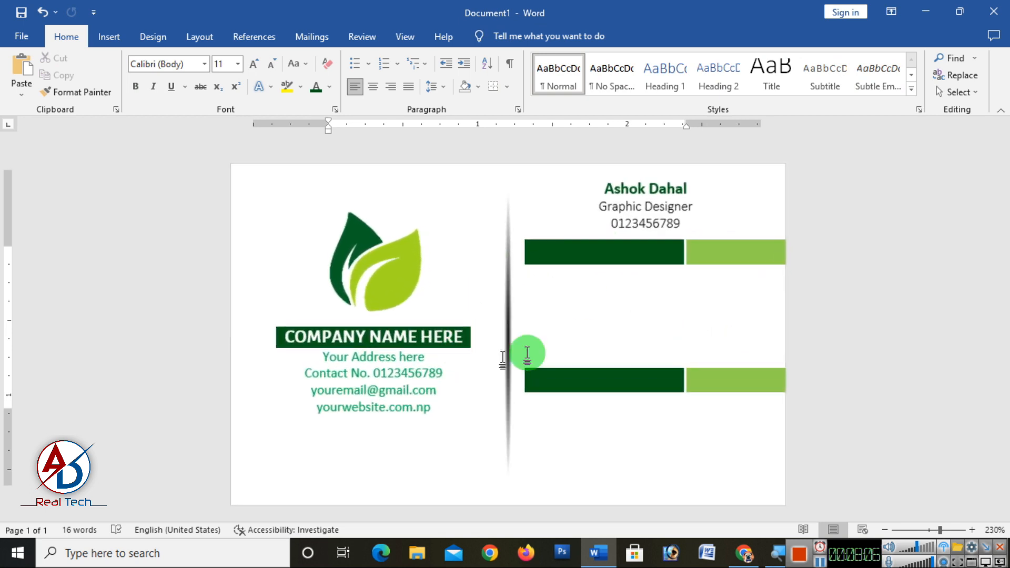
click(112, 36)
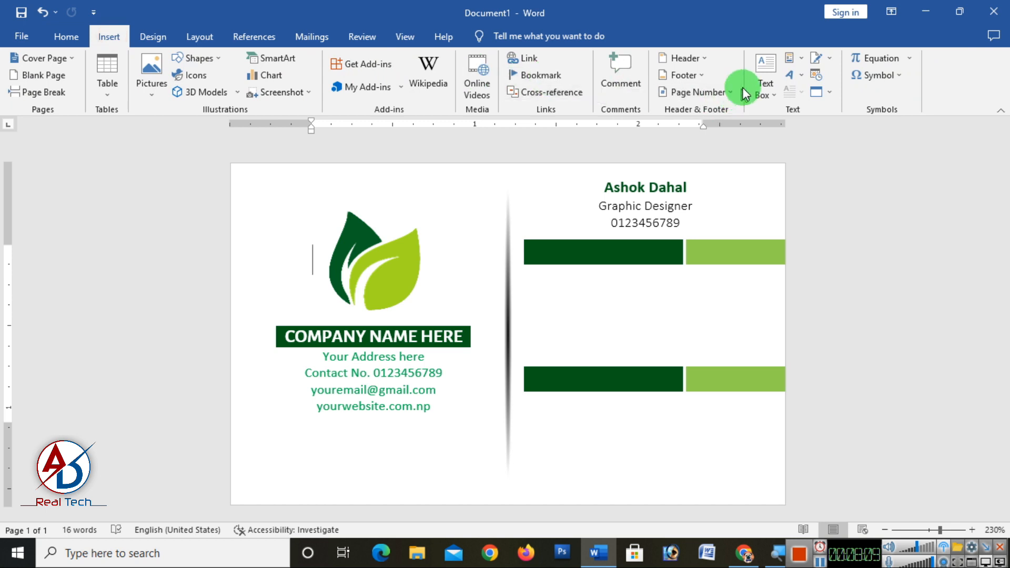
click(791, 76)
click(803, 104)
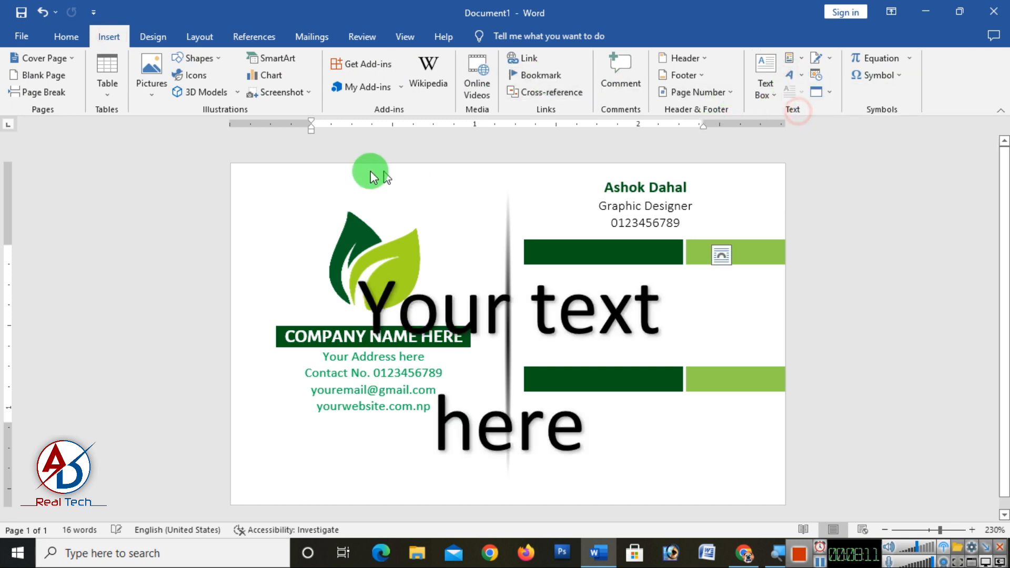
click(66, 38)
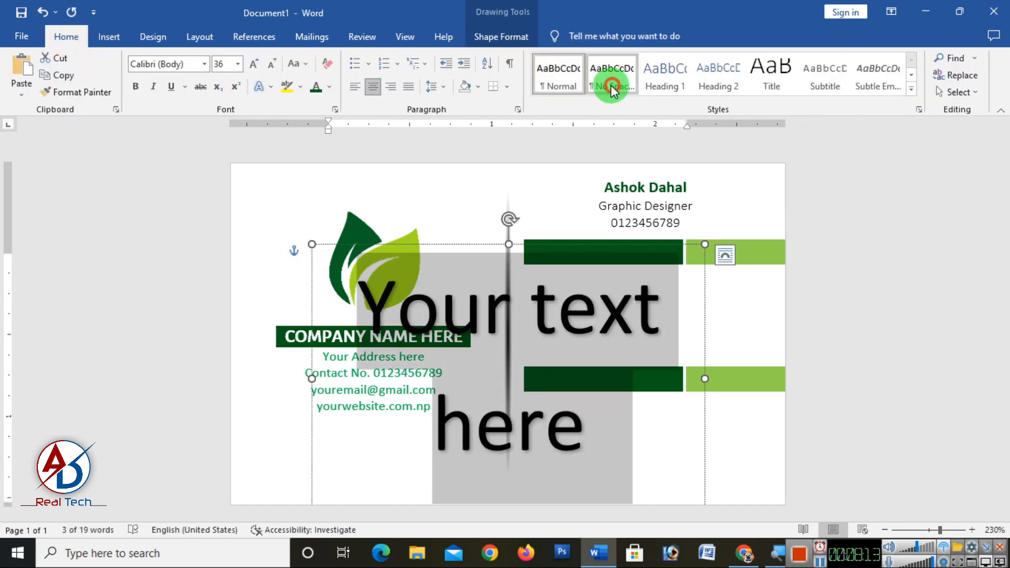
click(611, 87)
drag(427, 243, 610, 284)
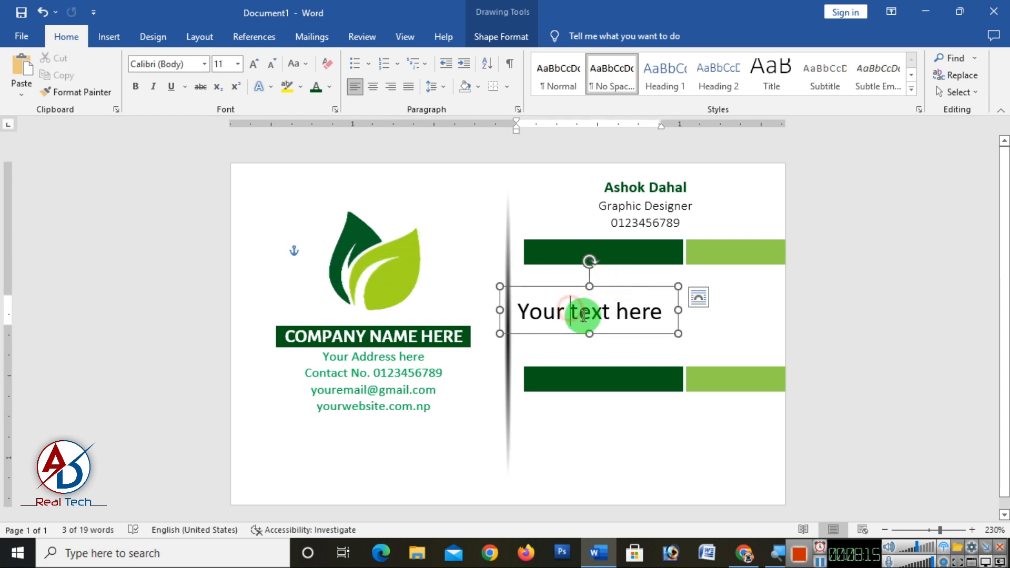
Replace the WordArt placeholder text with "Office Brance"
text(Bra)
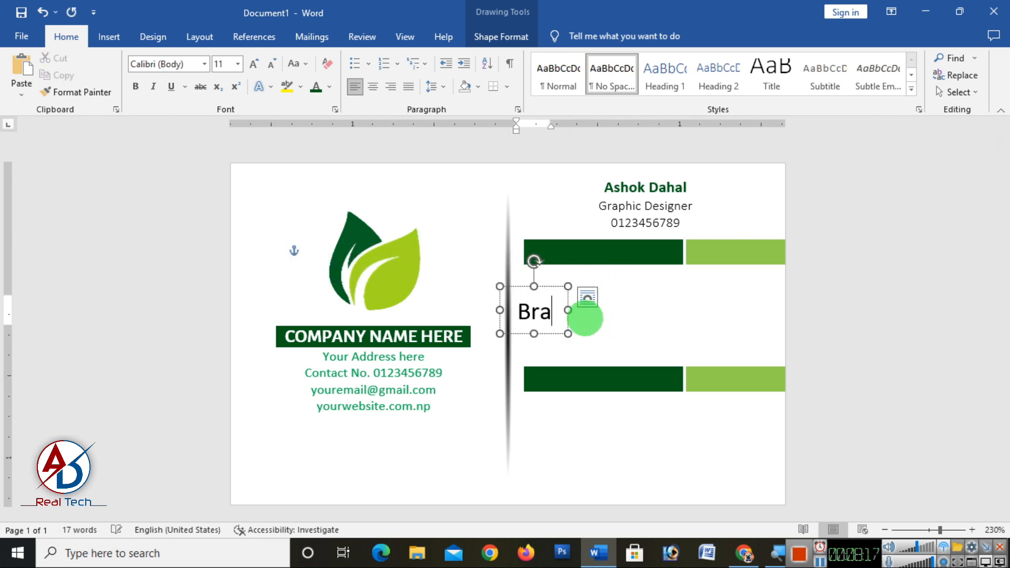
text(cnce)
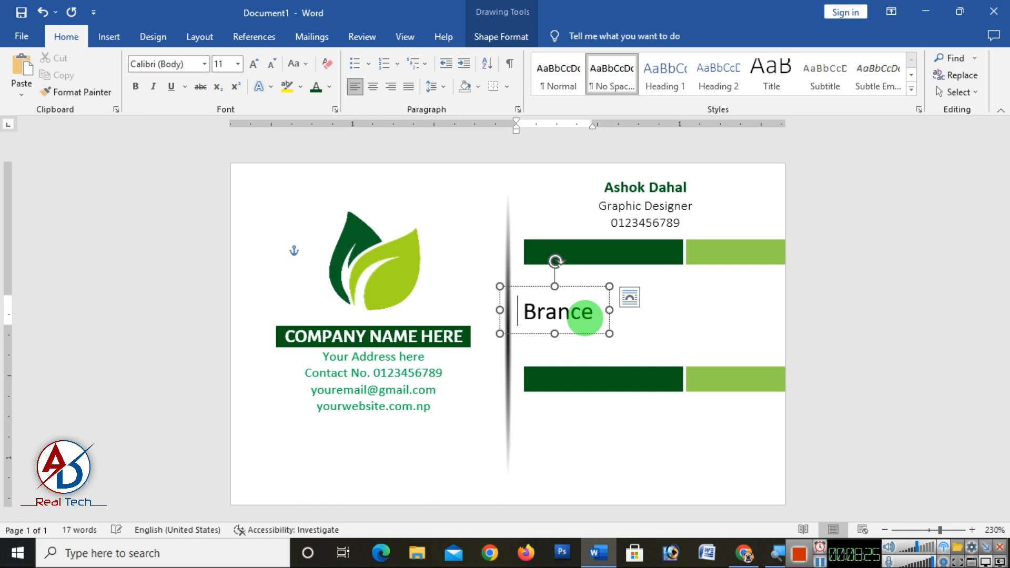
text( Office)
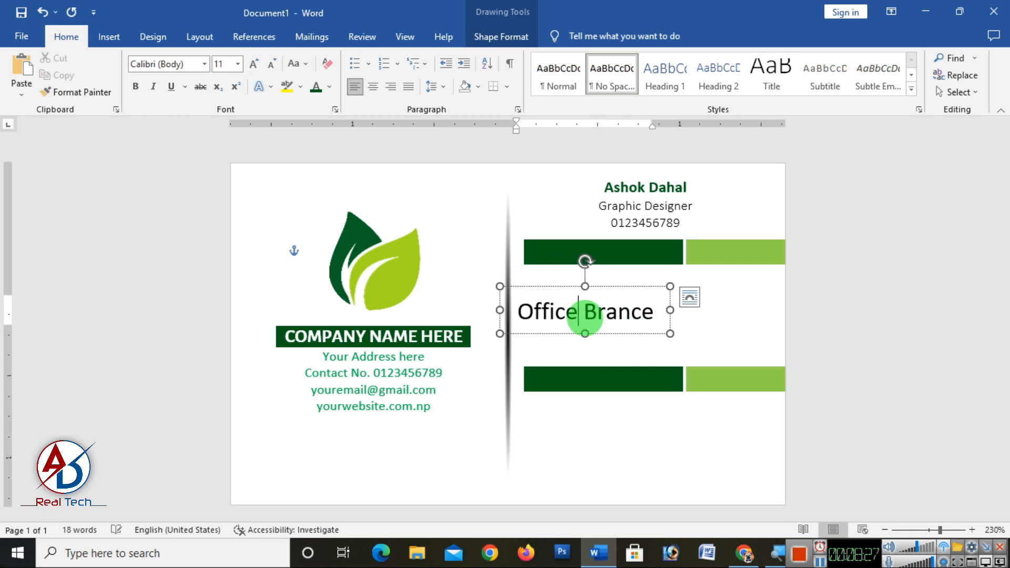
Format the "Office Brance" heading as 9 pt uppercase text in Alegreya Sans SC Medium
triple_click(585, 315)
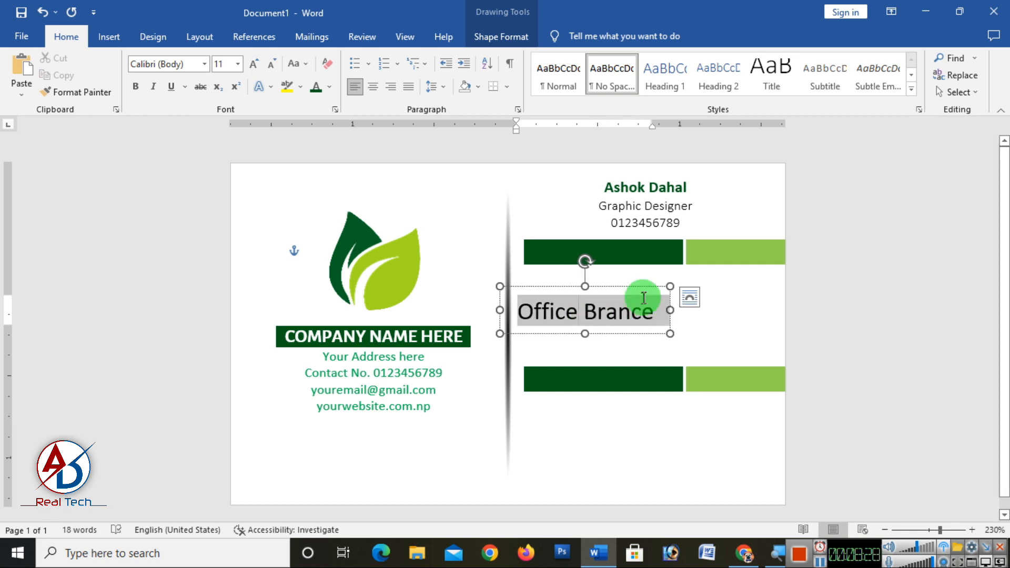
click(271, 65)
click(271, 68)
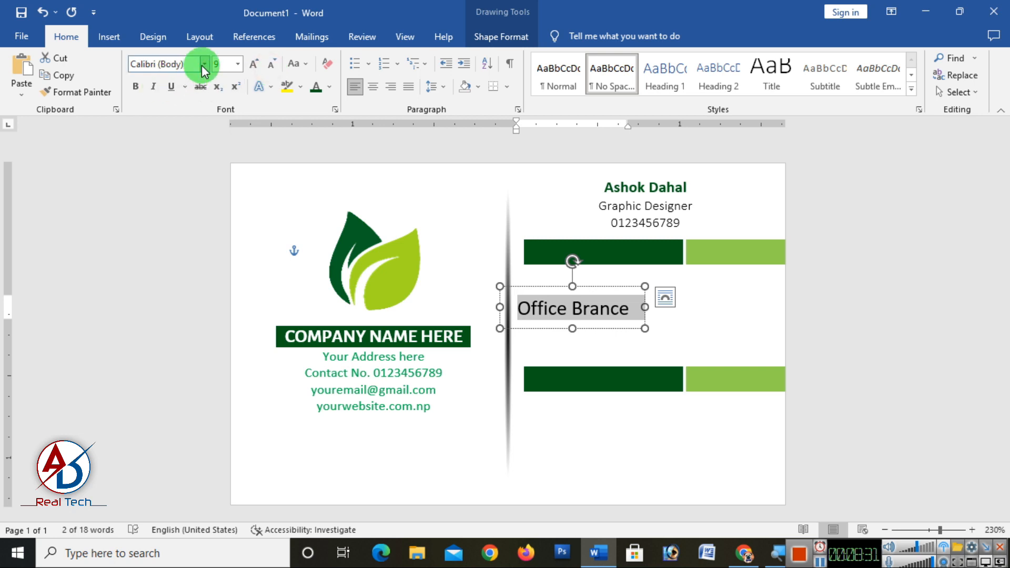
click(205, 65)
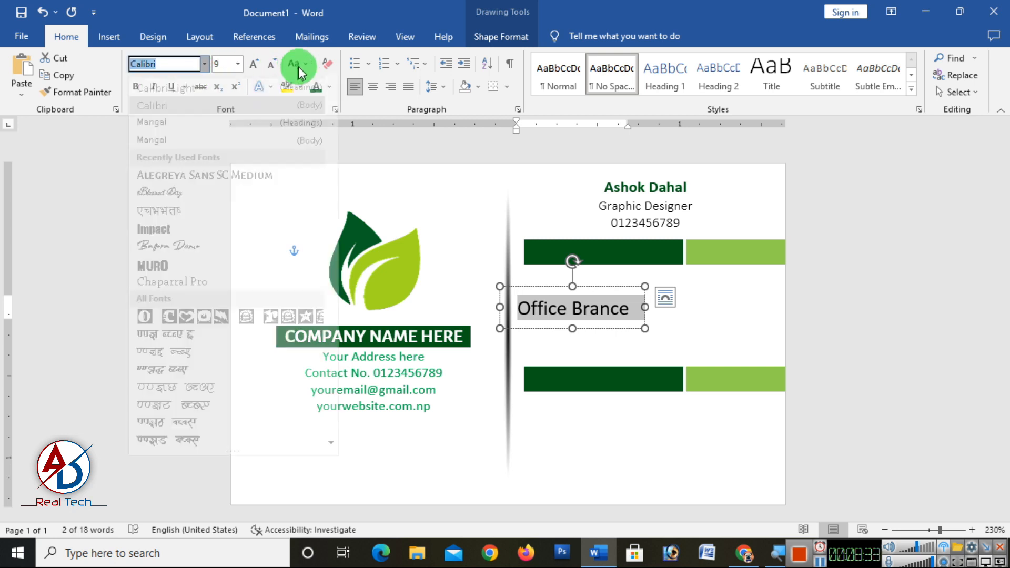
click(301, 65)
click(318, 121)
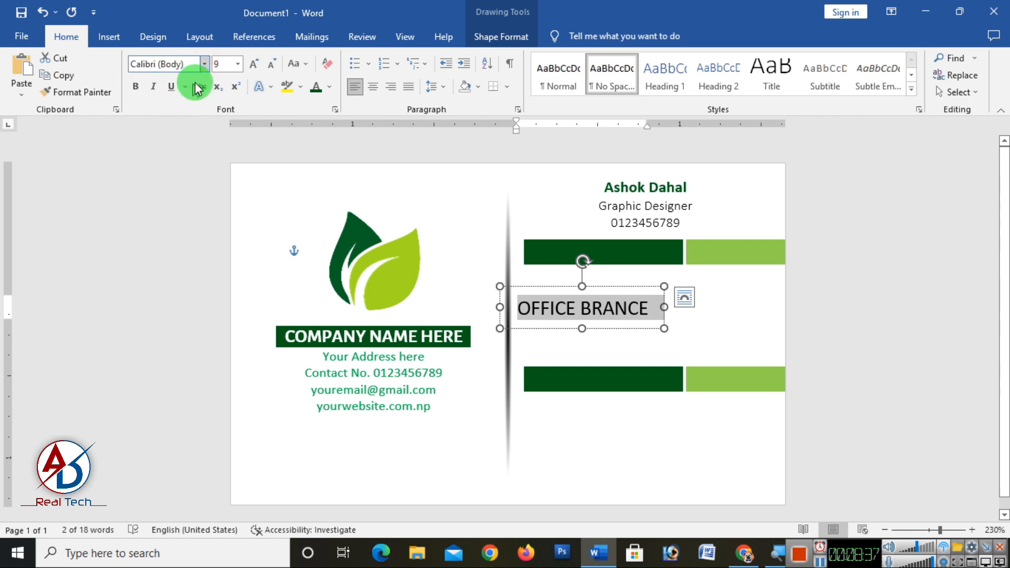
click(204, 64)
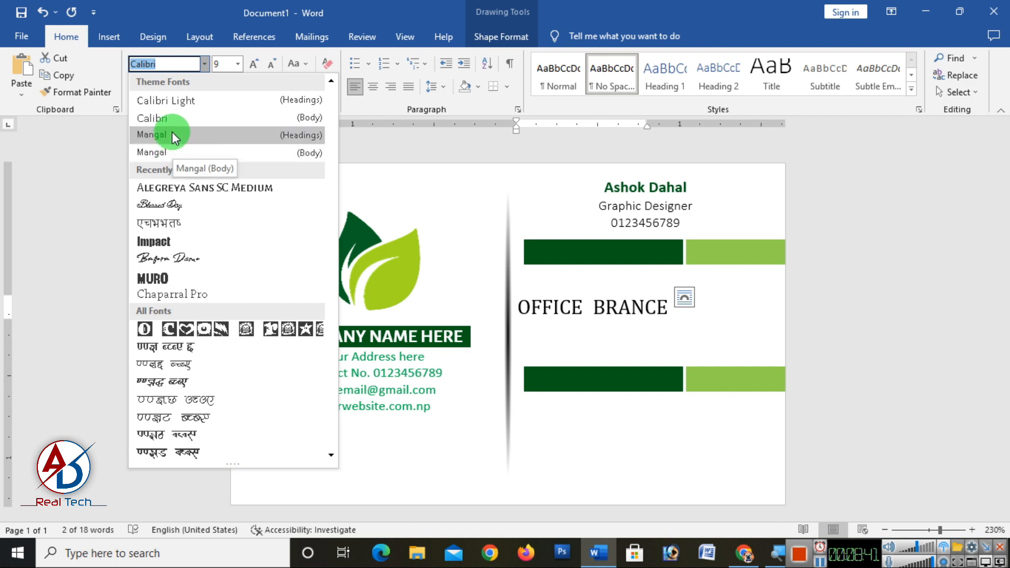
click(168, 188)
Move the heading onto the upper dark green bar and color its text white
drag(611, 290, 629, 233)
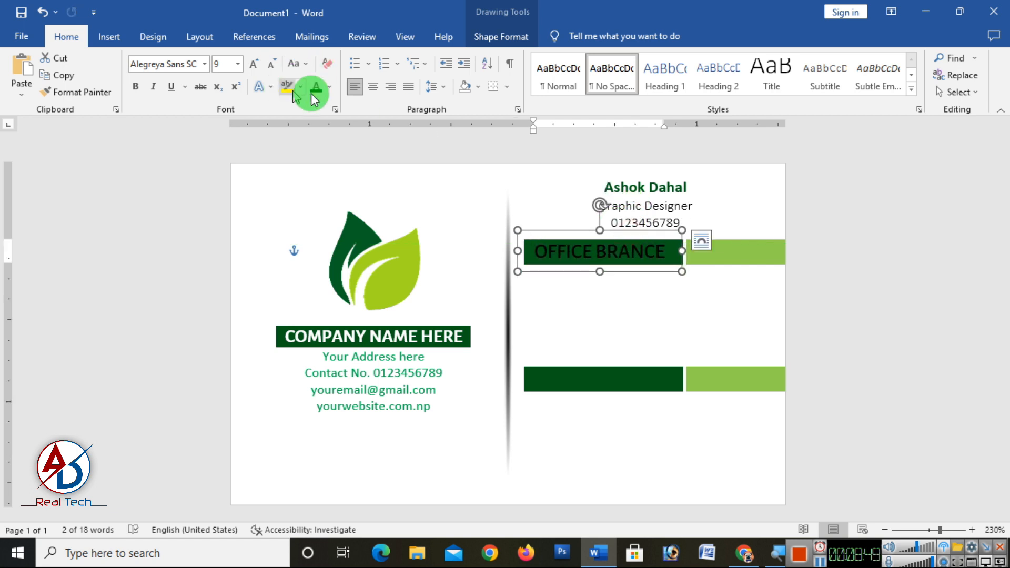
click(329, 87)
click(315, 137)
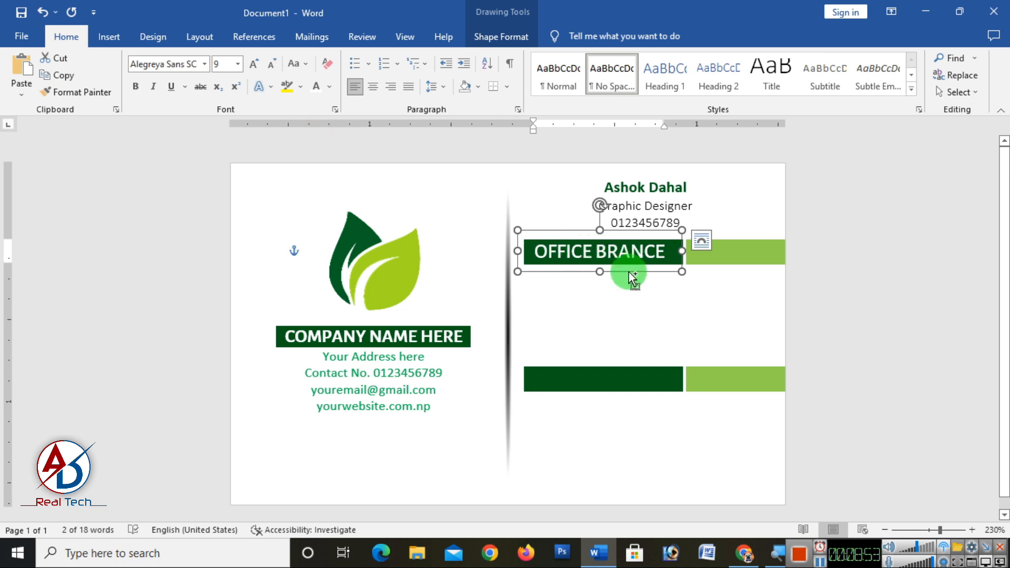
Copy the heading onto the lower dark green bar and extend the copy's text to "OFFICE BRANCE II"
drag(633, 277, 628, 387)
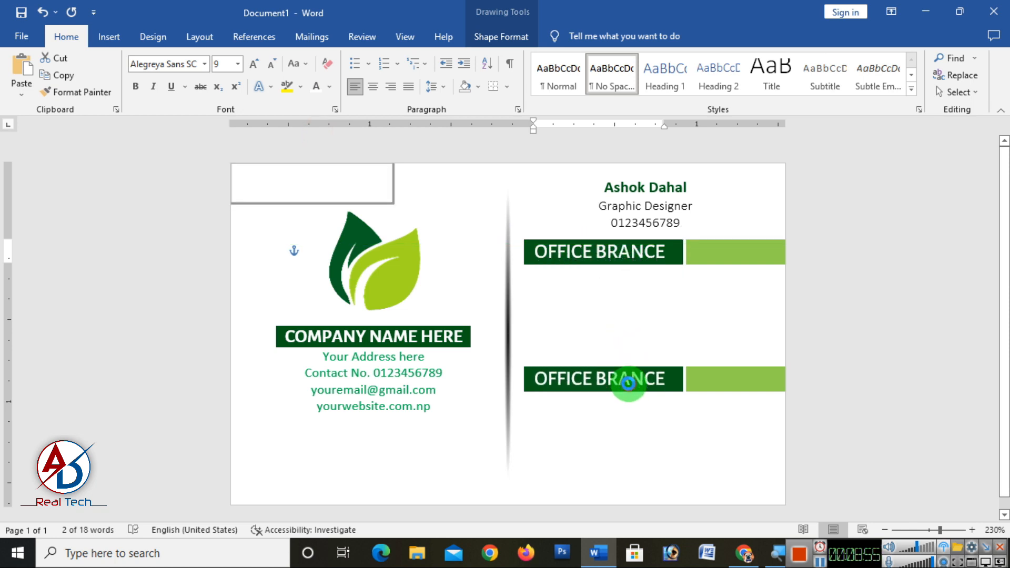
click(670, 384)
click(665, 379)
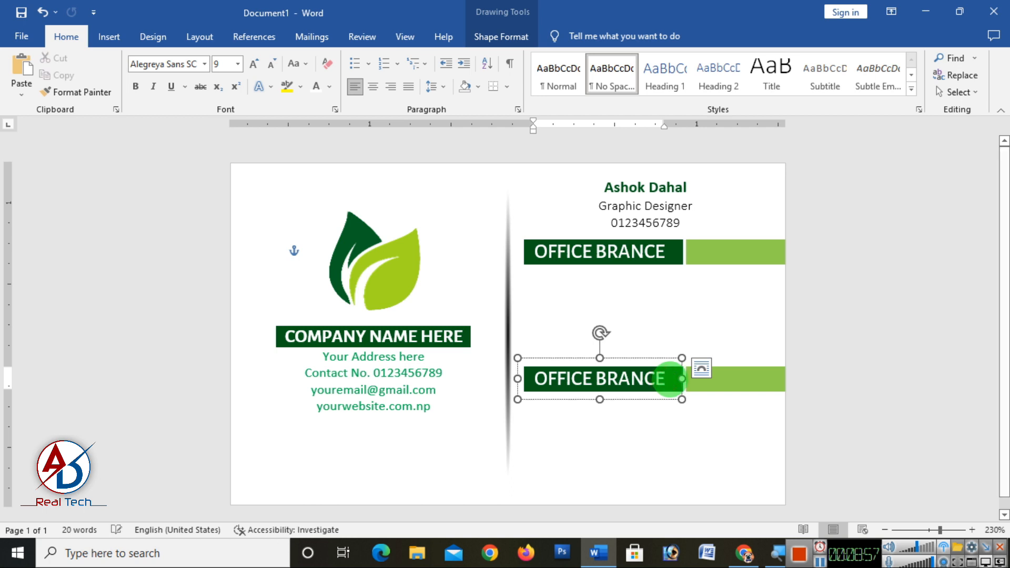
text(2)
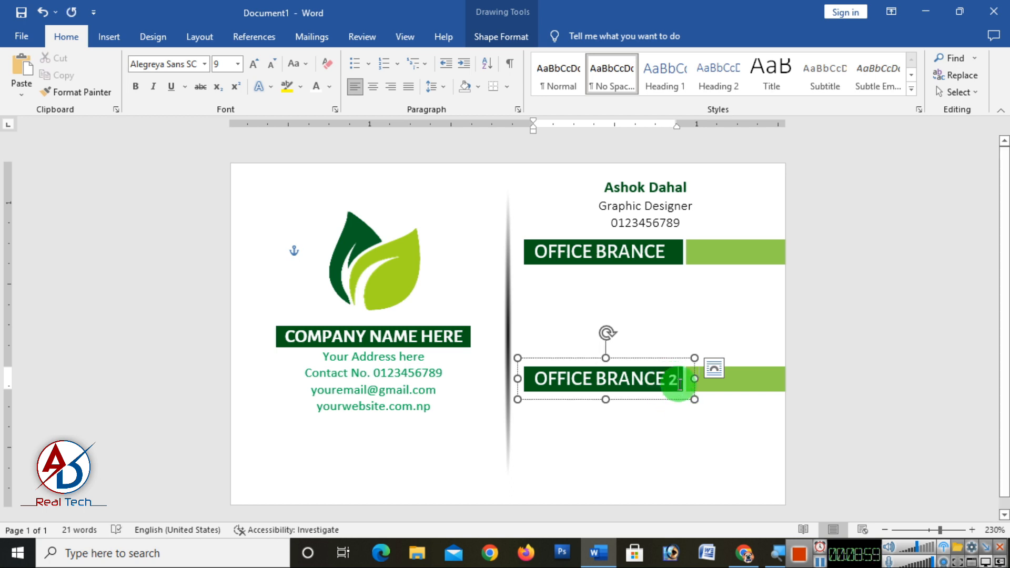
key(BackSpace)
key(BackSpace)
text(II)
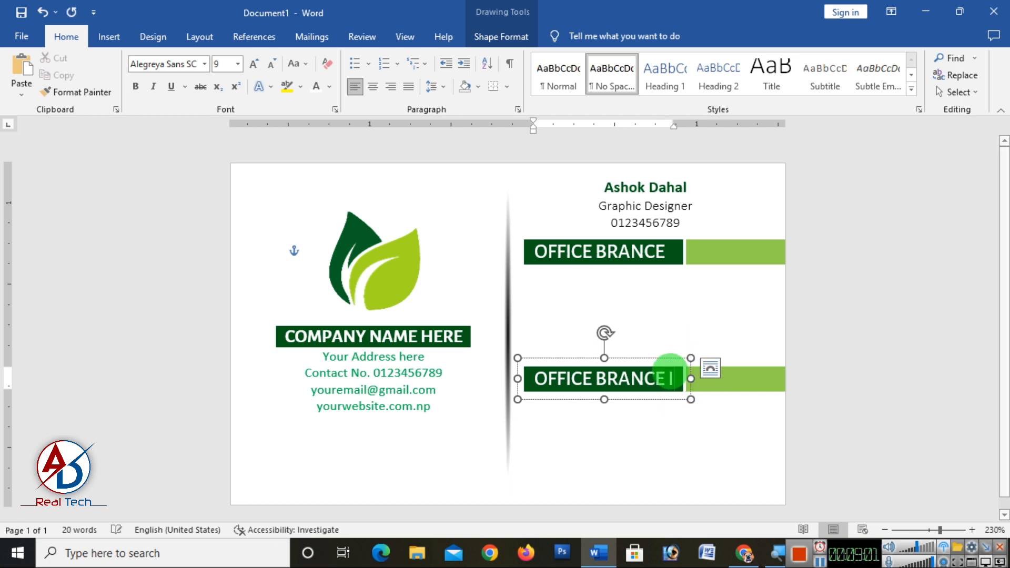
Nudge the "OFFICE BRANCE II" heading slightly left so it fits within the dark green bar
click(654, 401)
key(Left)
key(Left)
key(Left)
key(Left)
key(Left)
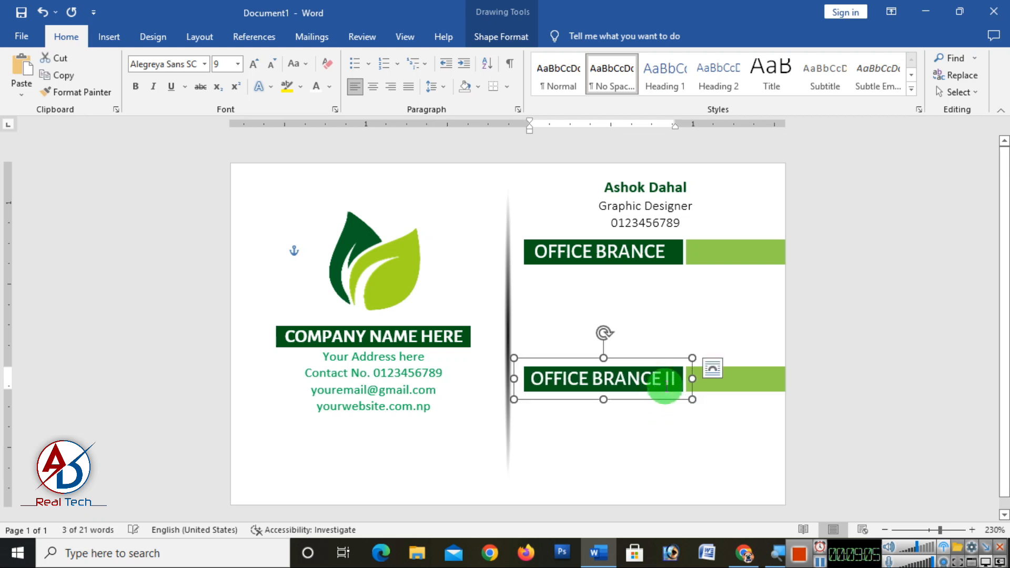
click(852, 401)
Copy the address, contact number, email and website lines below the company name
click(334, 374)
click(374, 372)
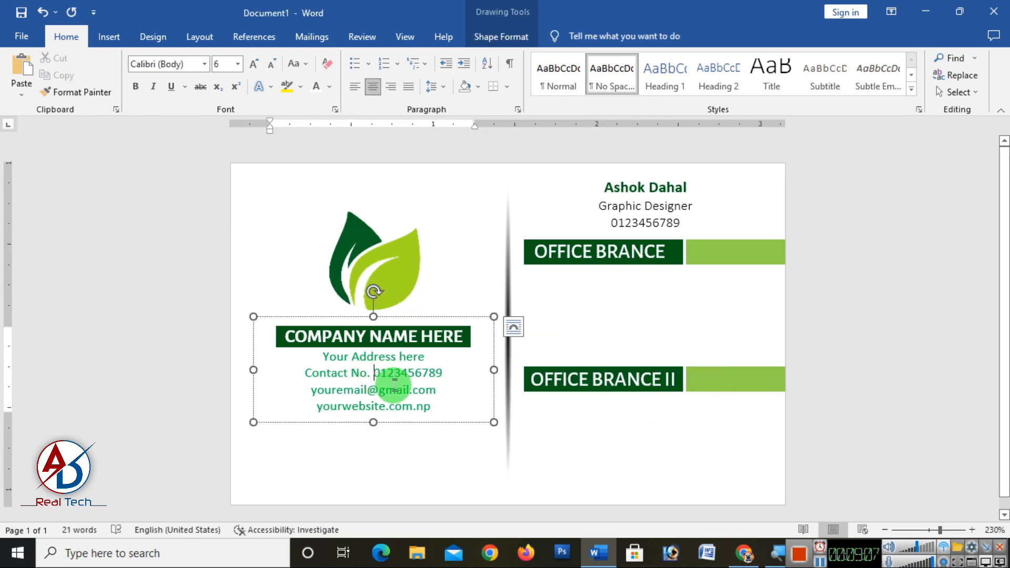
drag(432, 401, 330, 355)
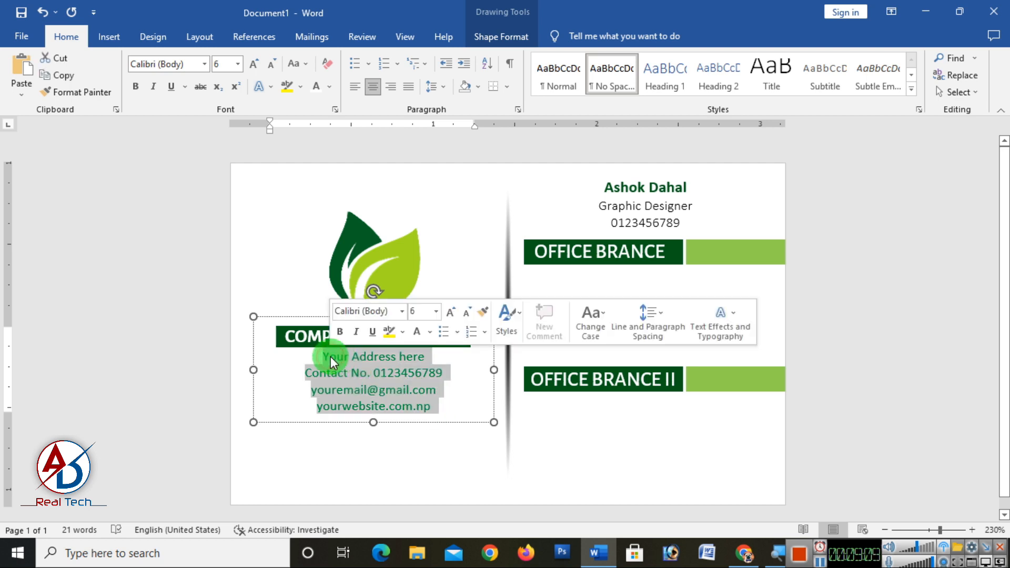
right_click(330, 355)
click(363, 161)
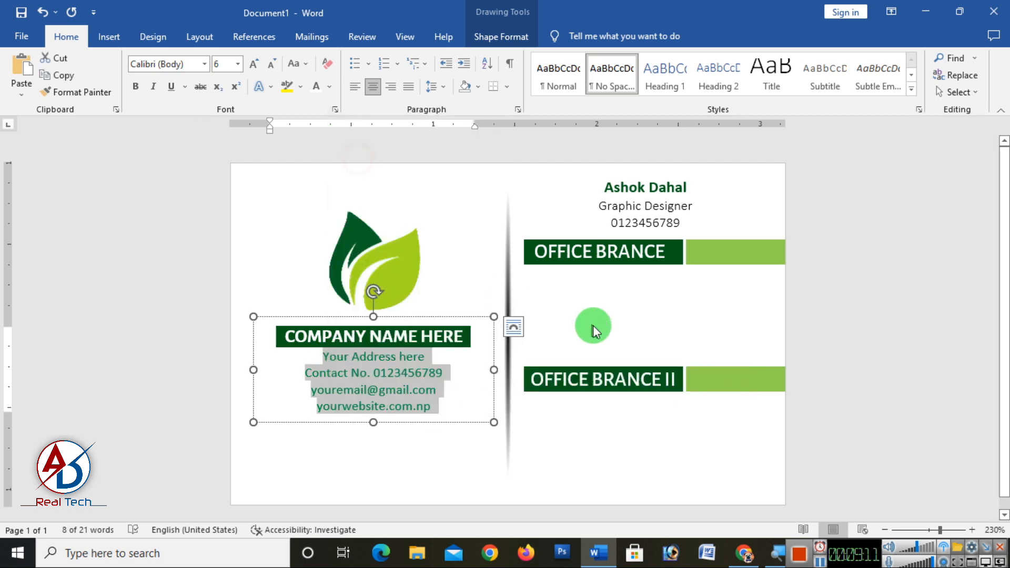
Draw a text box about 1.49" wide and 0.5" high between the "OFFICE BRANCE" and "OFFICE BRANCE II" headings
click(593, 314)
click(108, 36)
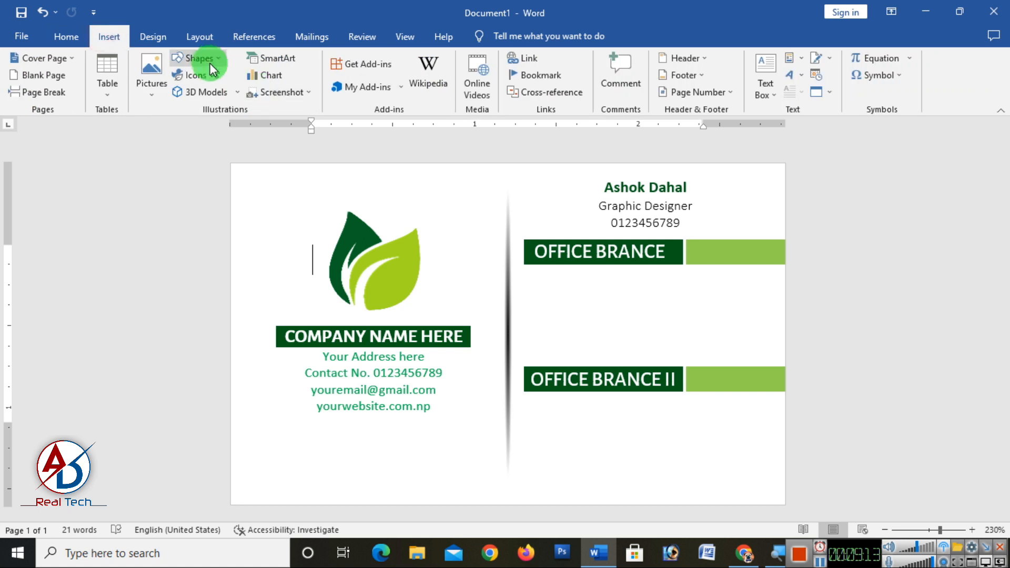
click(198, 58)
click(179, 93)
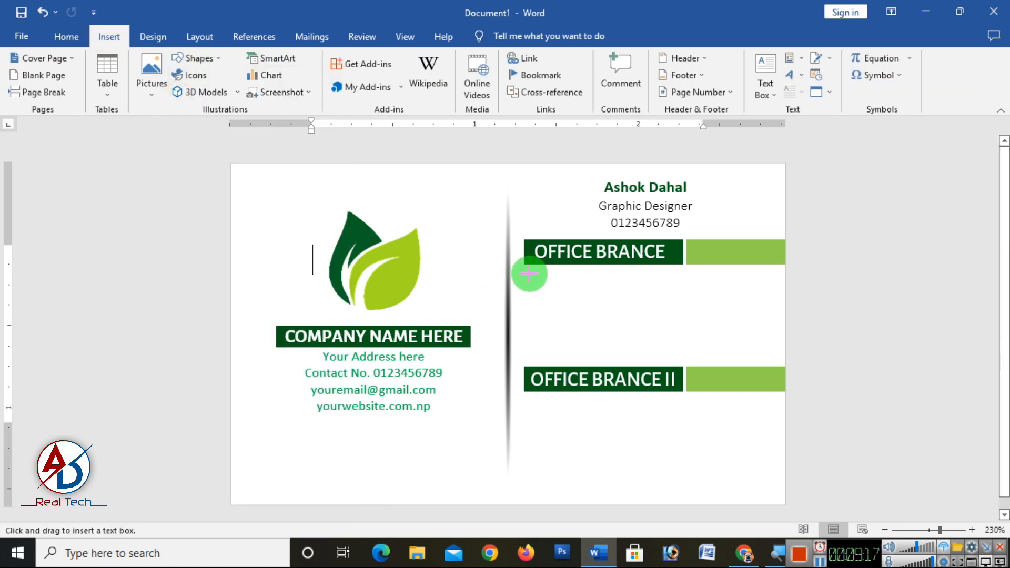
drag(526, 273, 769, 356)
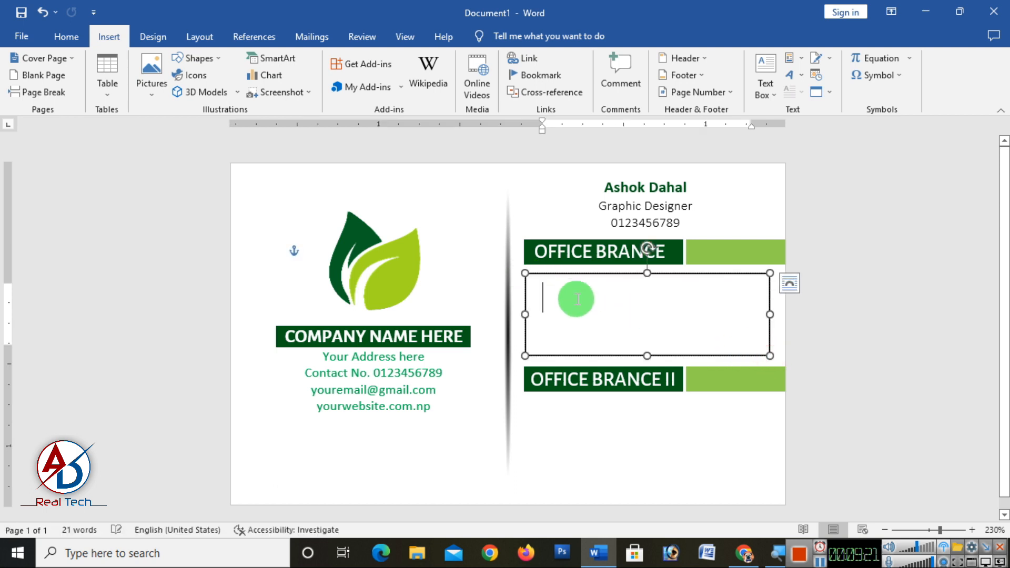
Apply the No Spacing style in the new text box and paste the copied address, contact number, email and website lines
click(67, 37)
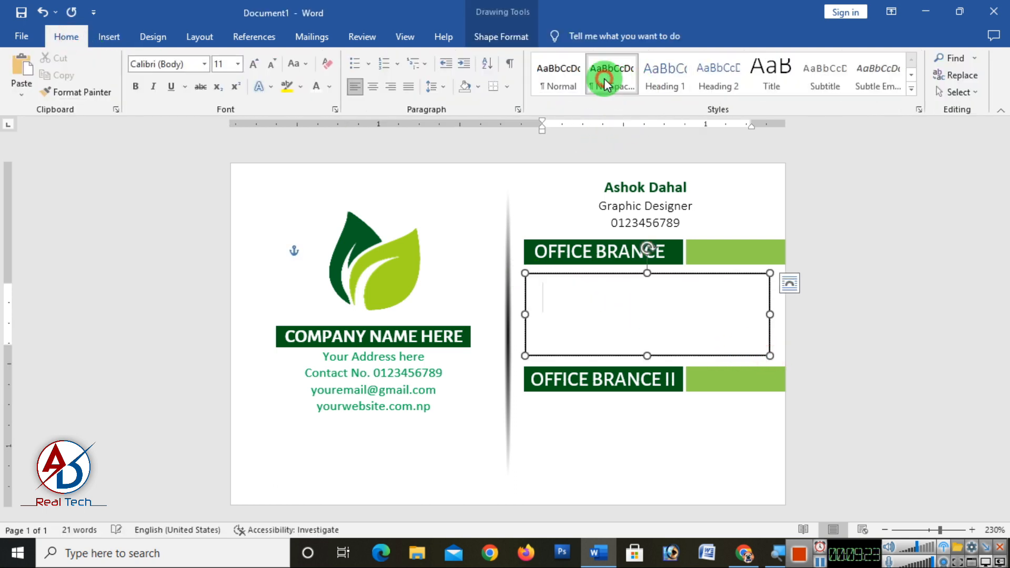
click(605, 84)
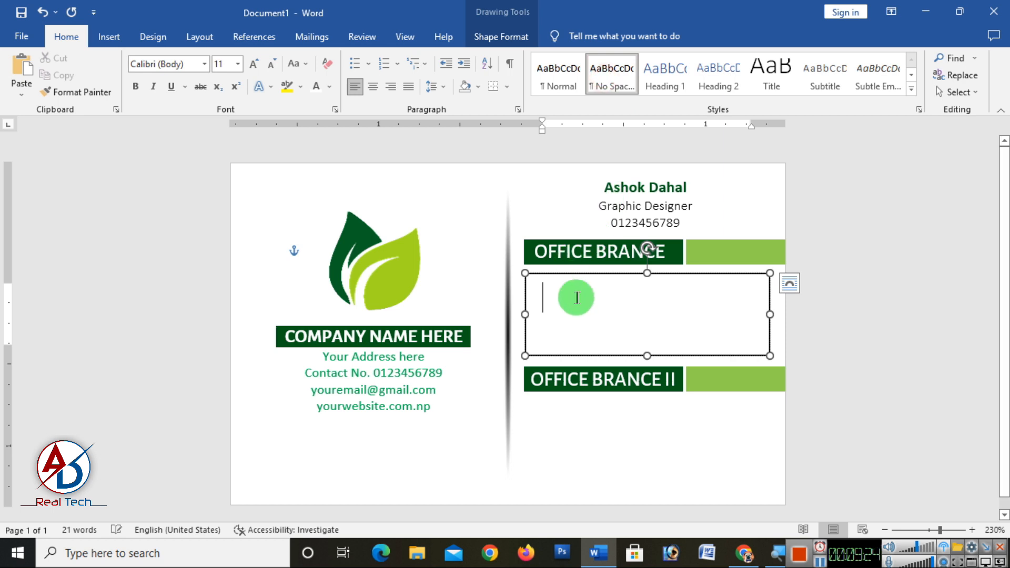
click(270, 66)
click(581, 312)
key(ctrl+v)
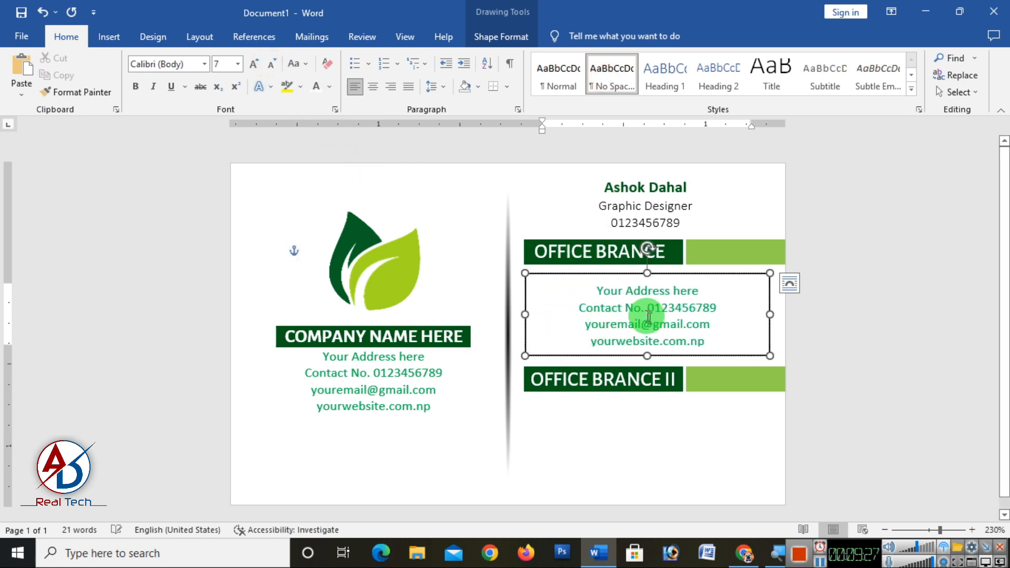
Left-align the pasted contact lines and set their text color to Automatic
key(ctrl+a)
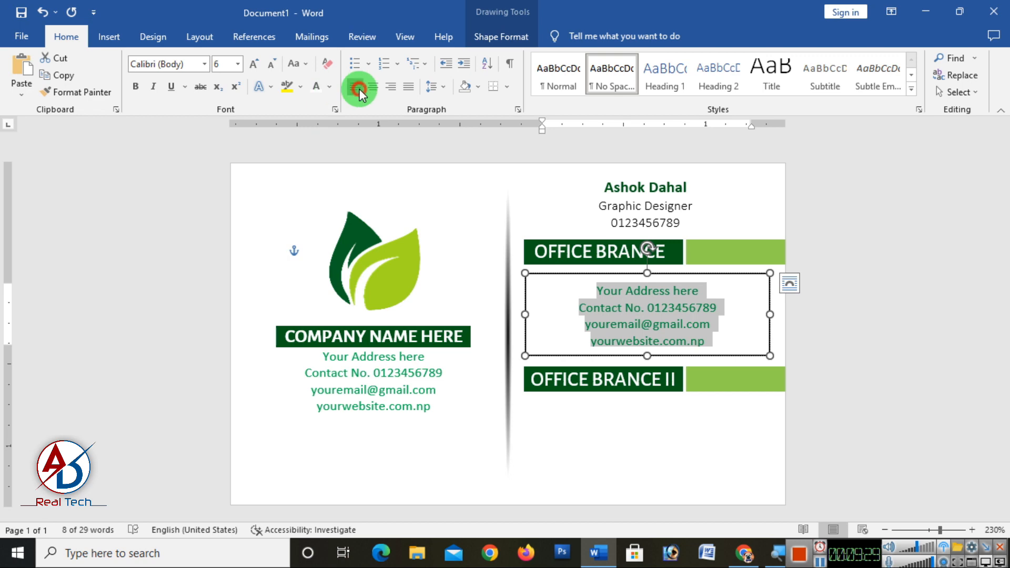
click(356, 87)
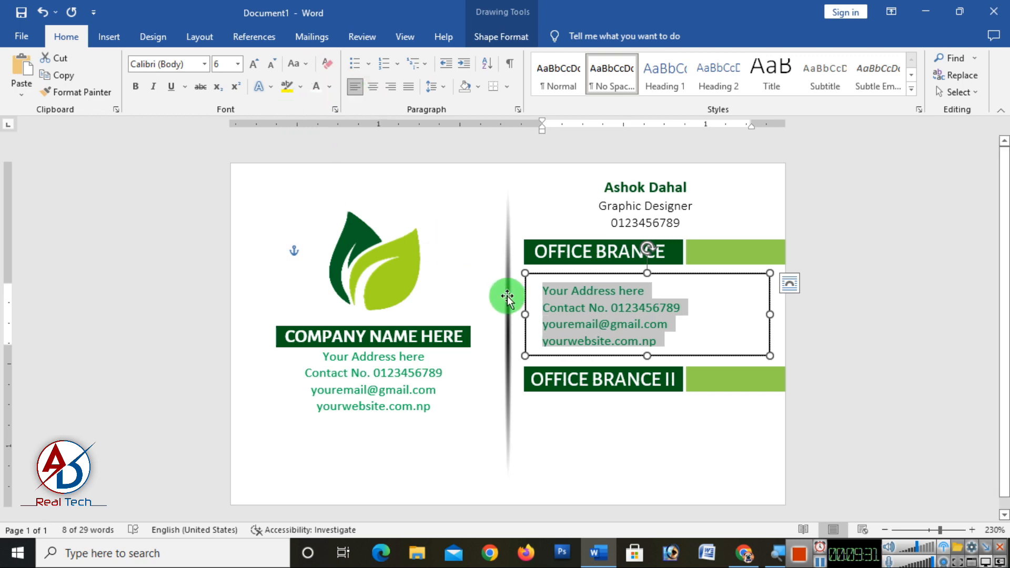
click(136, 86)
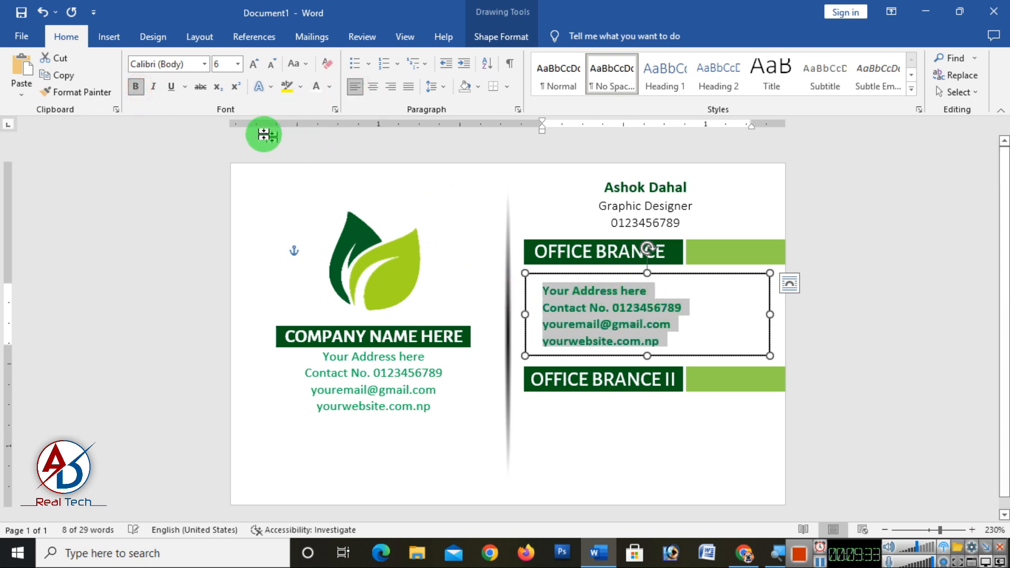
click(136, 86)
click(329, 87)
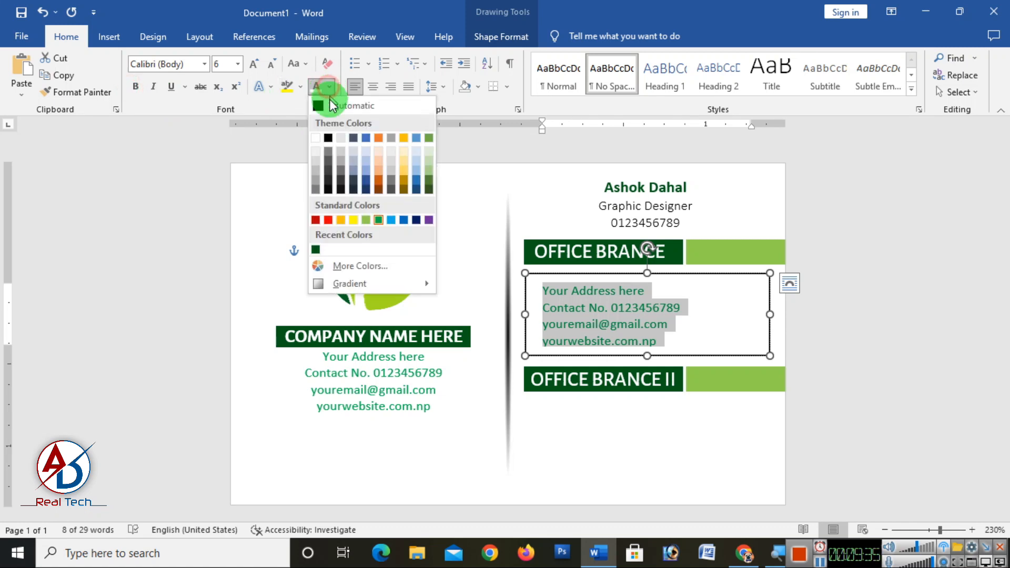
click(330, 106)
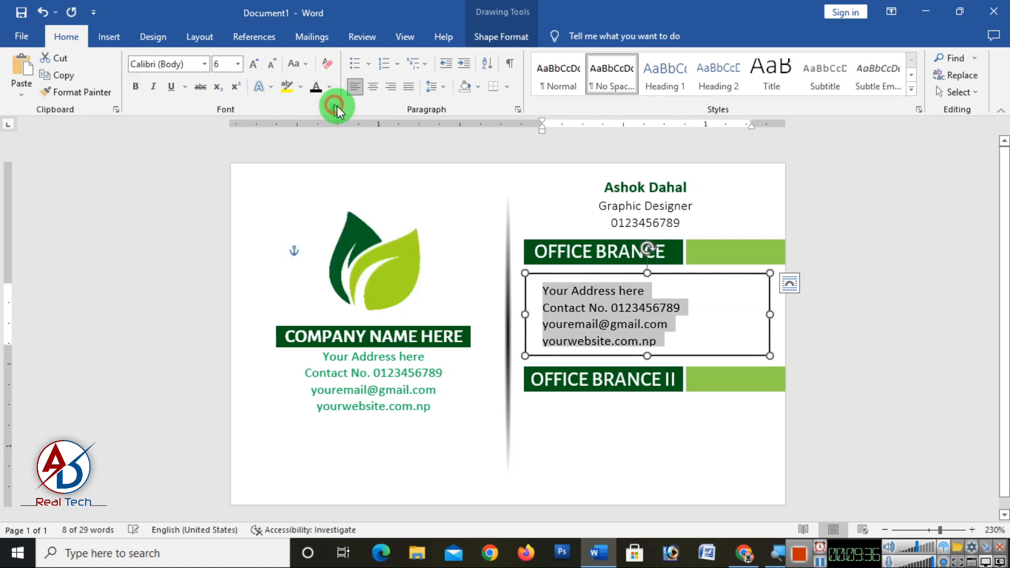
Remove the fill and outline from the branch contact text box
click(503, 40)
click(324, 57)
click(328, 219)
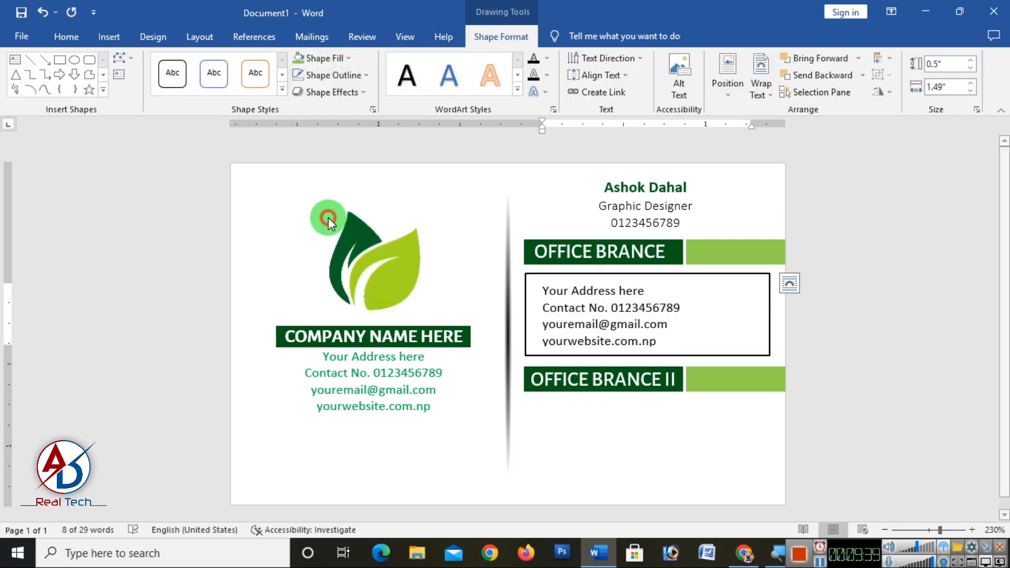
click(330, 75)
click(327, 233)
click(650, 329)
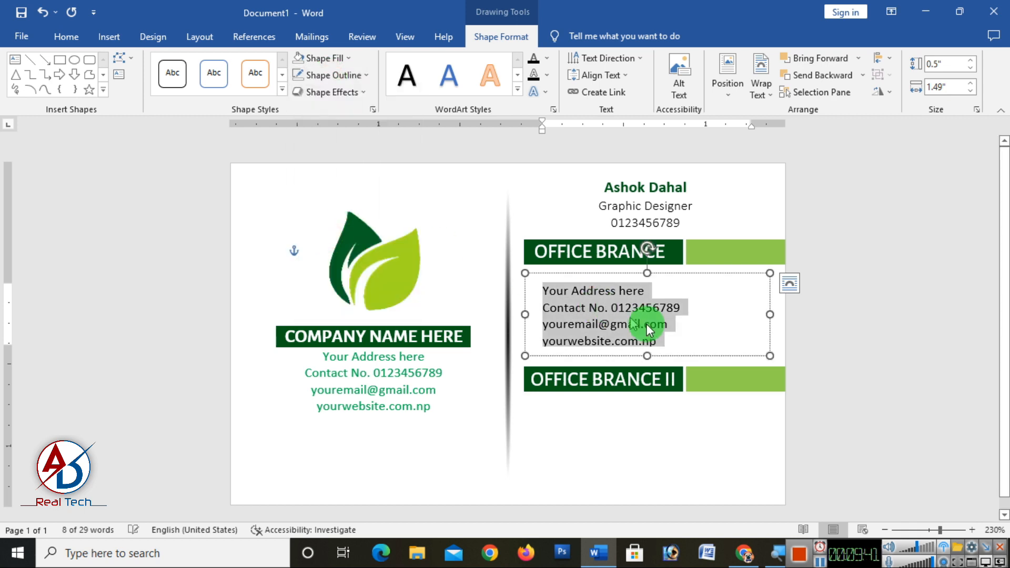
Move the contact text box up and left so its lines sit just below the "OFFICE BRANCE" bar, near its left edge
drag(694, 354, 677, 345)
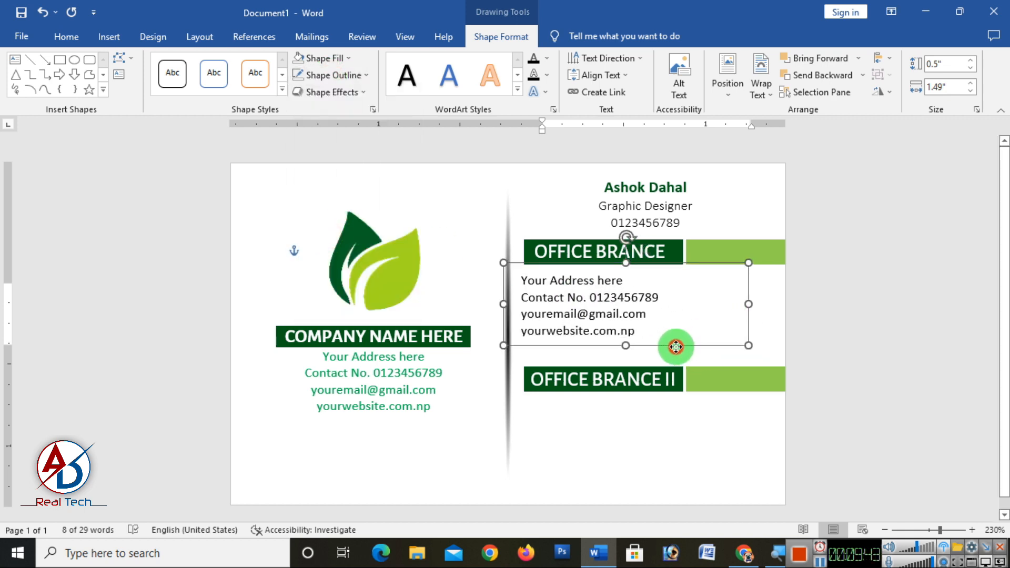
click(652, 316)
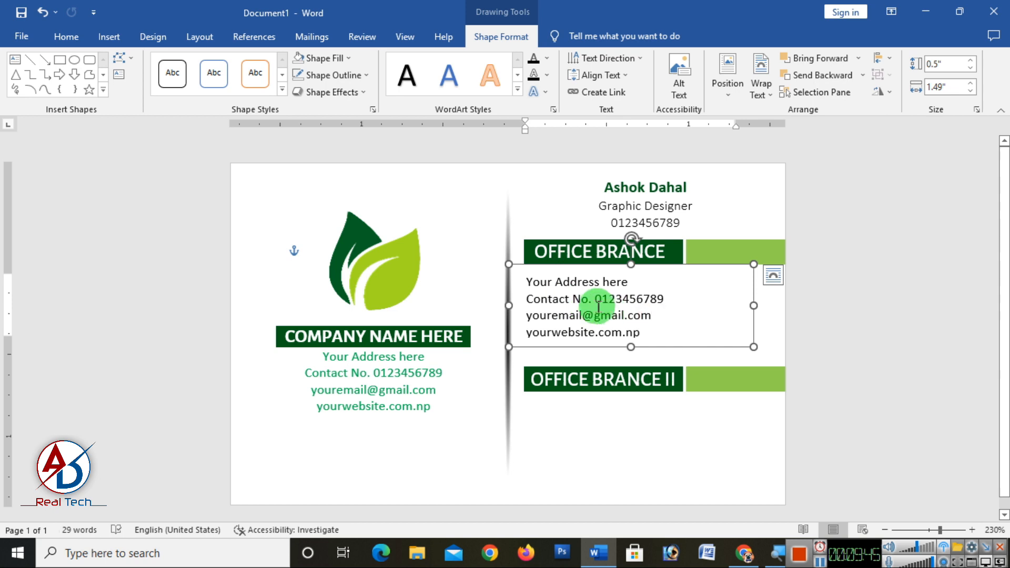
click(652, 317)
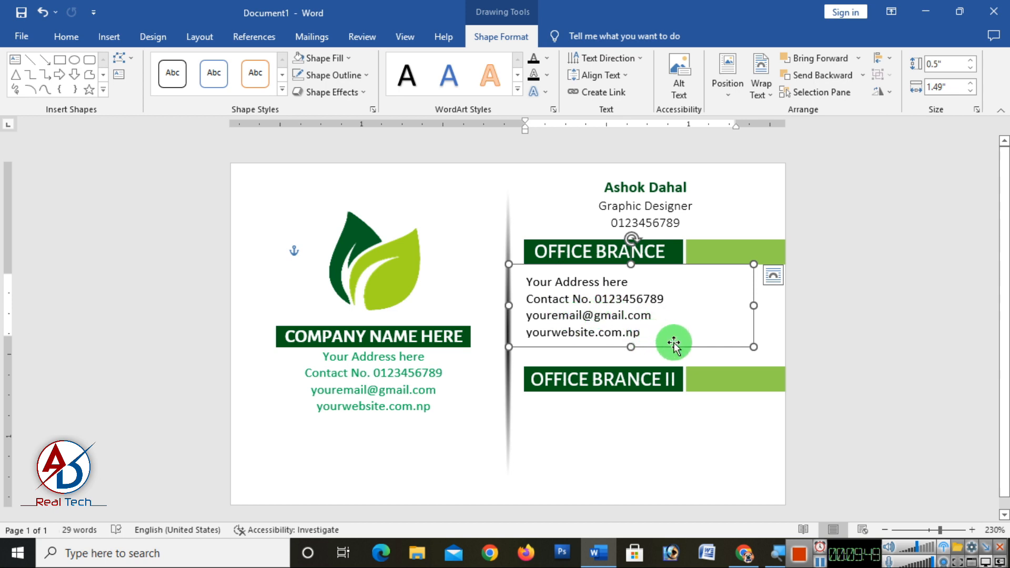
drag(674, 341, 676, 336)
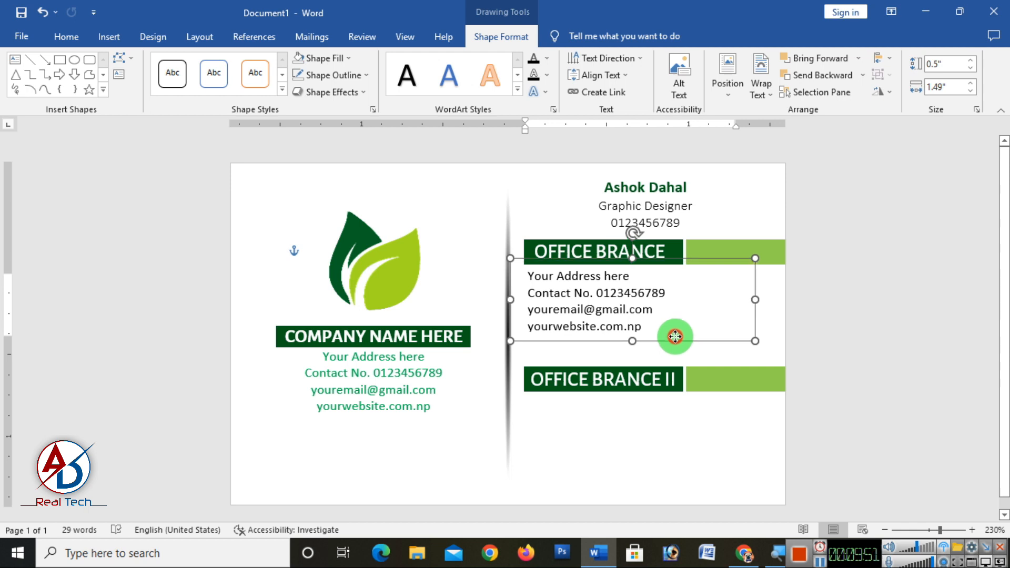
click(643, 277)
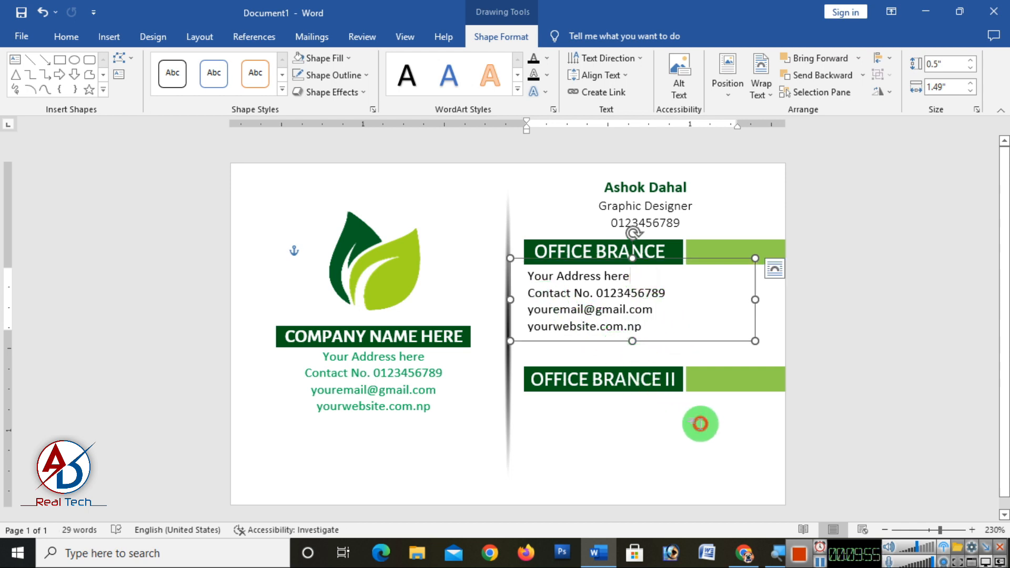
Move the "OFFICE BRANCE II" heading with its green bars up under the first contact block, and copy that block beneath it
click(703, 419)
click(624, 392)
click(595, 380)
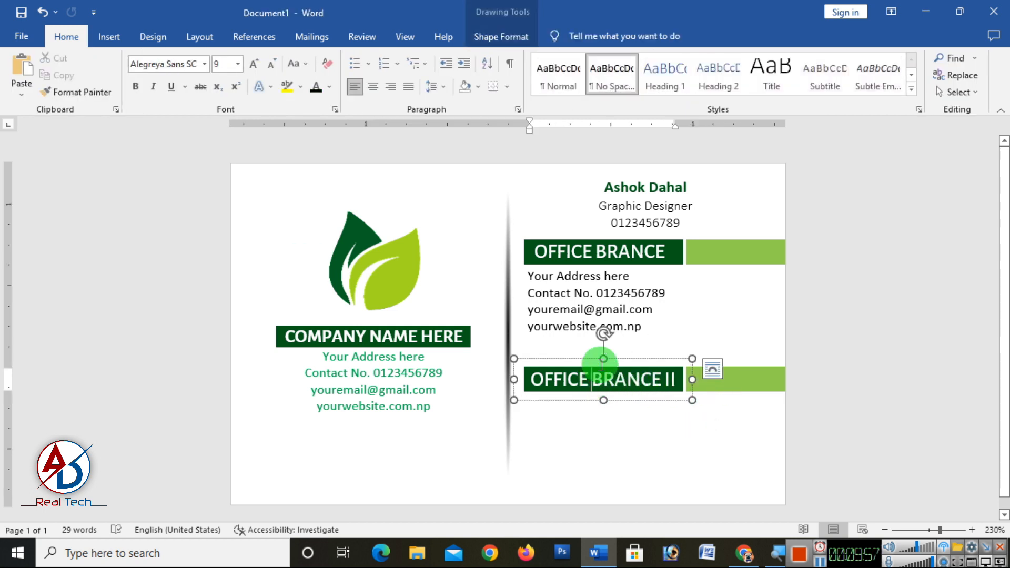
click(595, 376)
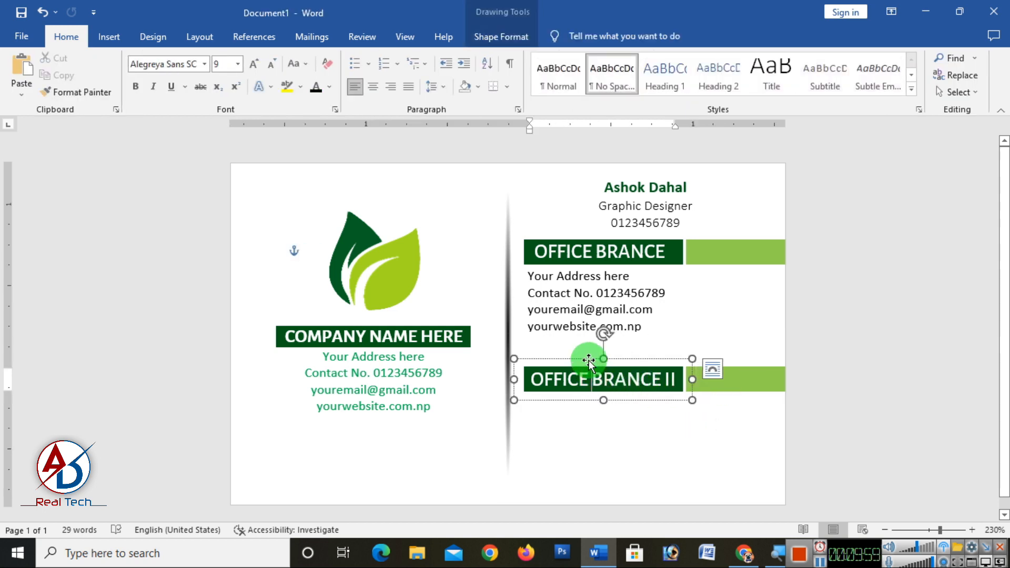
shift+click(735, 379)
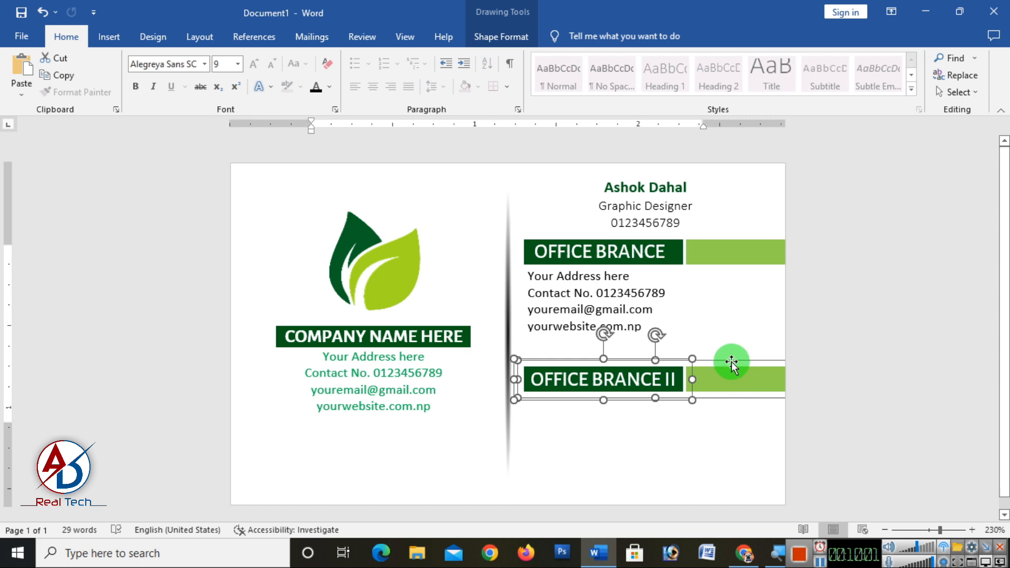
mouse_move(731, 344)
mouse_down()
mouse_move(729, 336)
mouse_move(693, 447)
mouse_up()
click(688, 313)
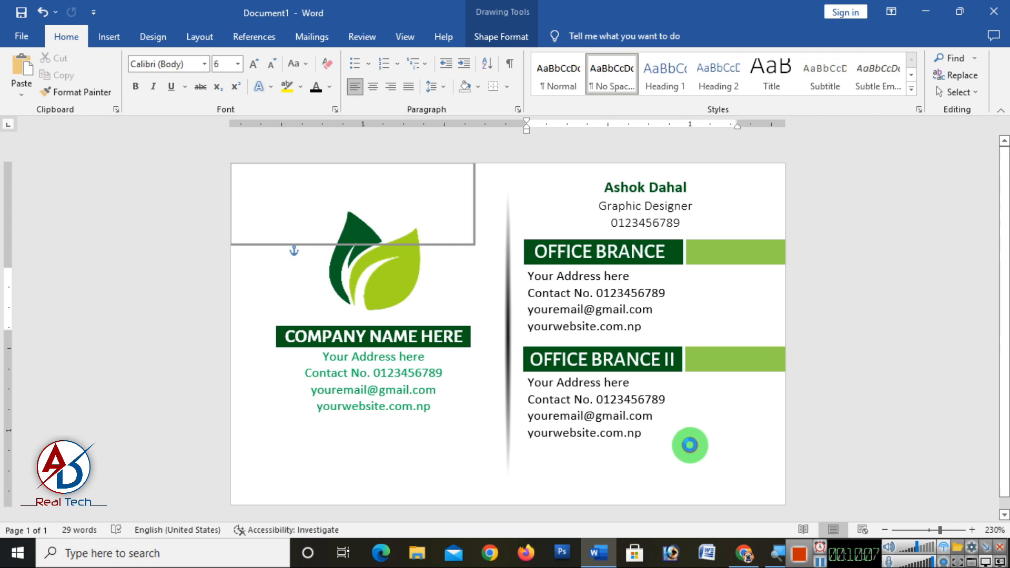
click(875, 405)
Right-align the name, job title and phone lines and shift their text box slightly toward the card's right edge
ctrl+scroll(699, 365, down, 6)
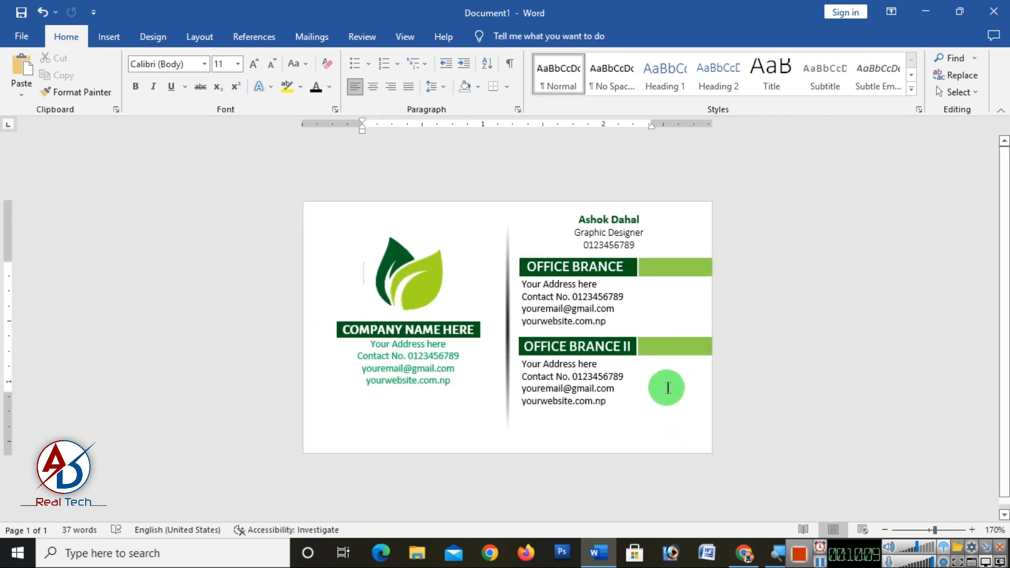
ctrl+scroll(526, 363, up, 2)
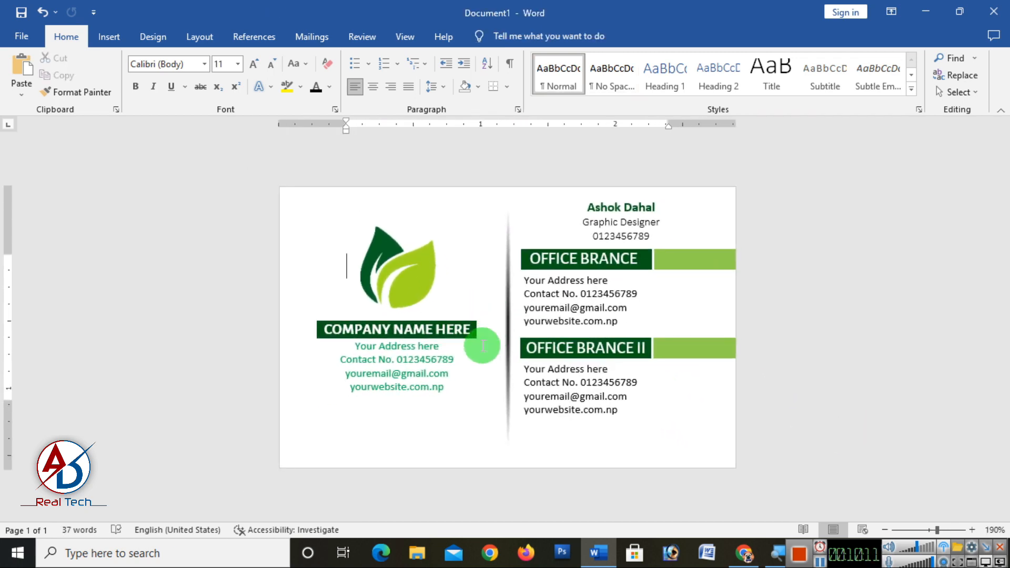
ctrl+scroll(471, 374, up, 3)
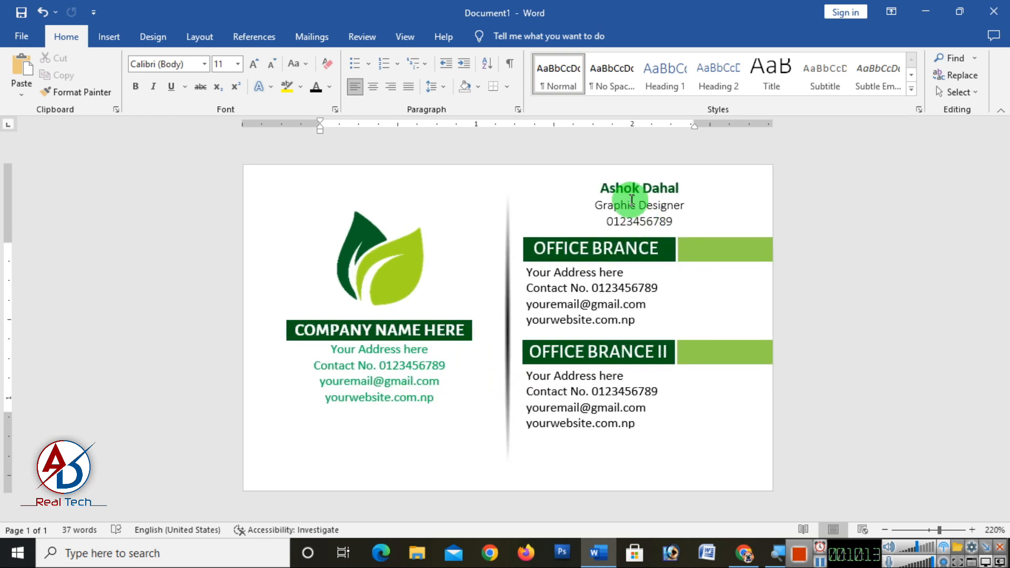
click(630, 206)
key(ctrl+a)
click(397, 82)
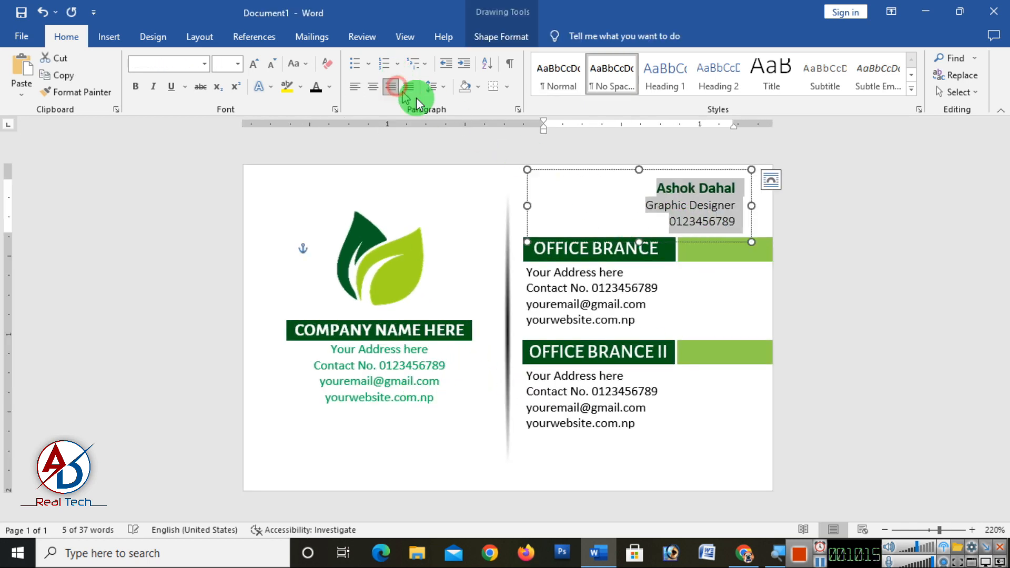
drag(750, 228, 767, 224)
click(846, 262)
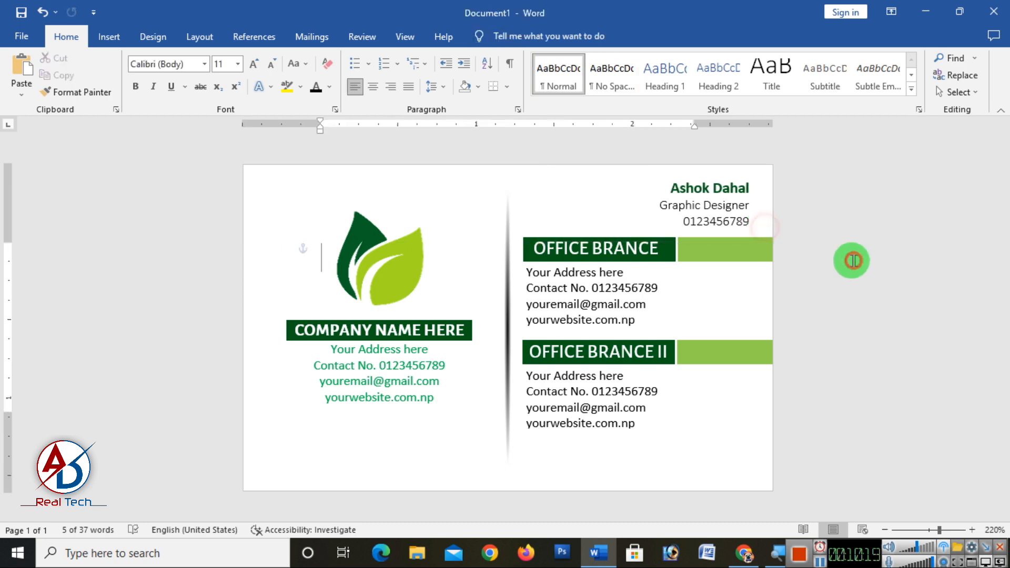
Change the first gradient stop of the vertical divider from black to dark green
scroll(667, 320, down, 2)
scroll(557, 289, up, 2)
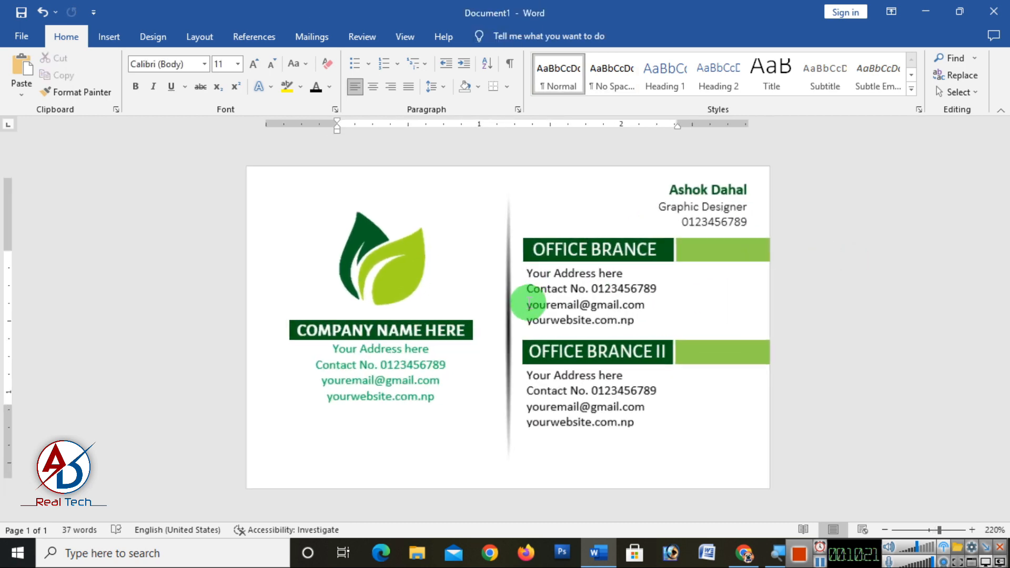
click(506, 297)
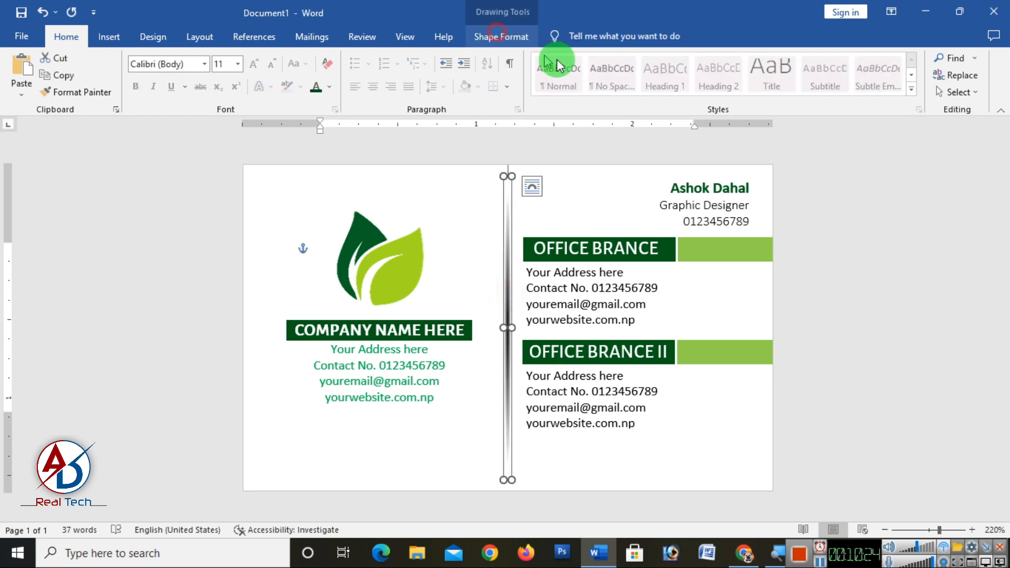
click(501, 36)
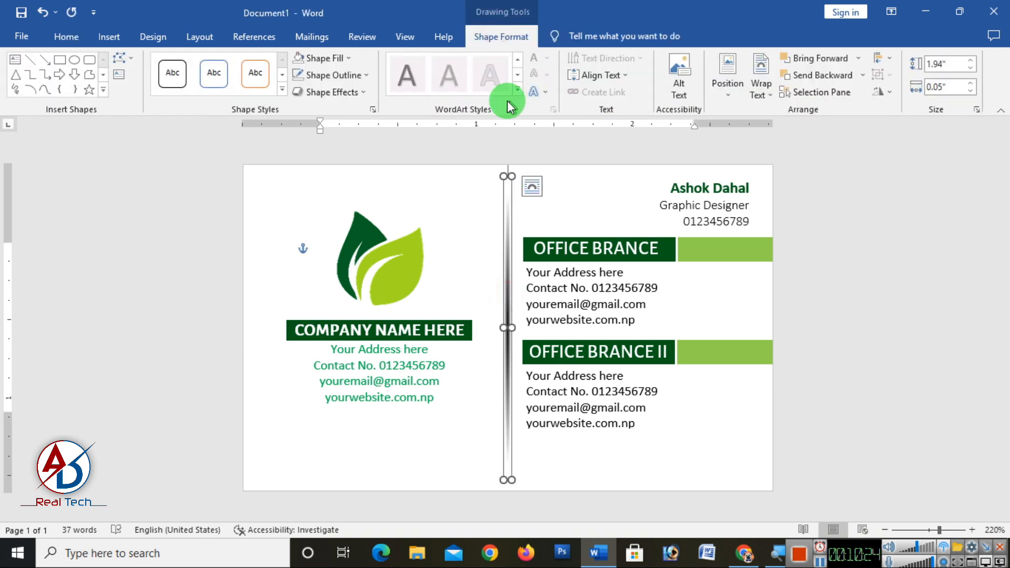
click(372, 109)
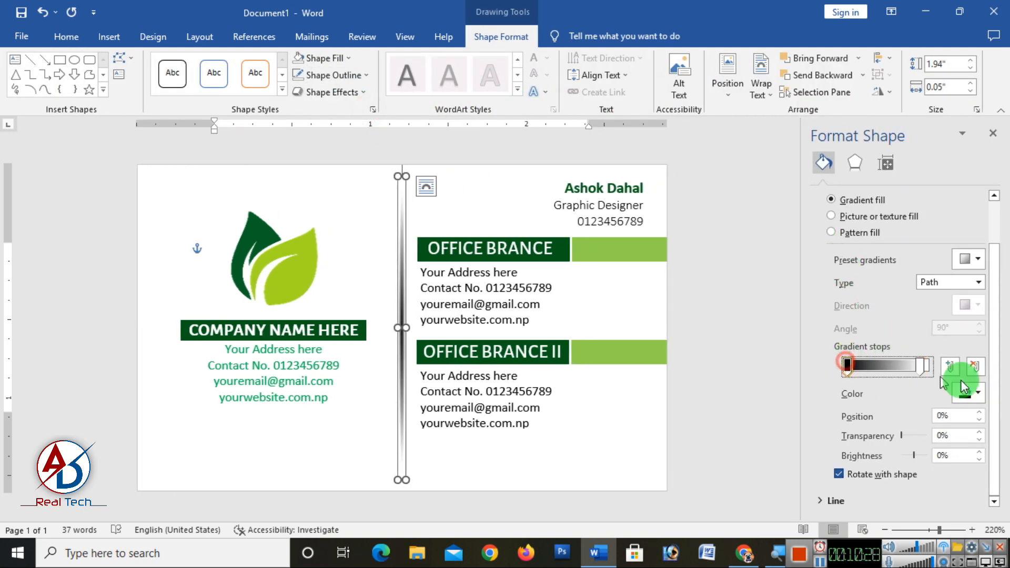
click(972, 398)
click(892, 371)
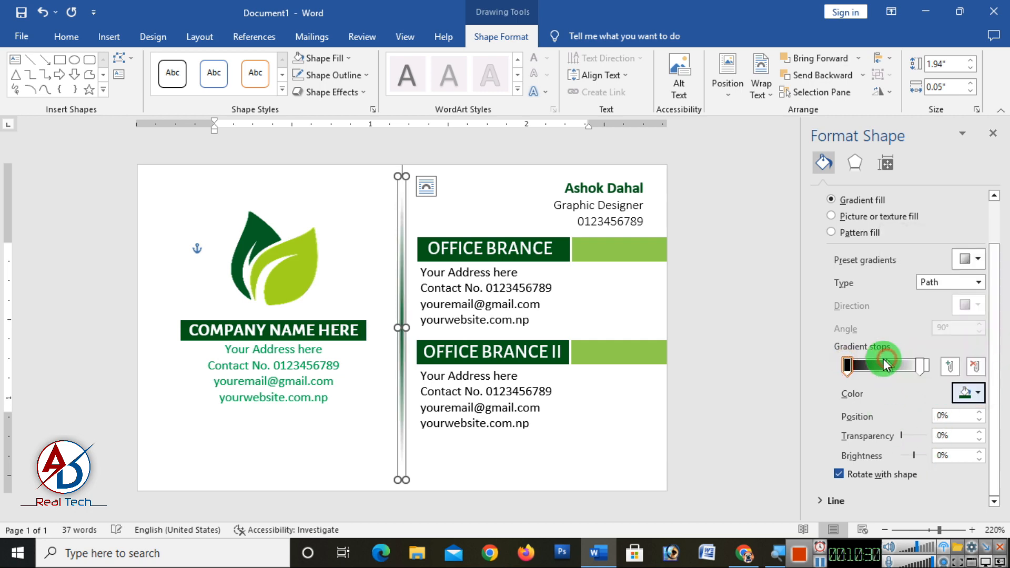
click(760, 377)
Left-align the four contact lines below the "COMPANY NAME HERE" bar and color them black
scroll(667, 338, down, 3)
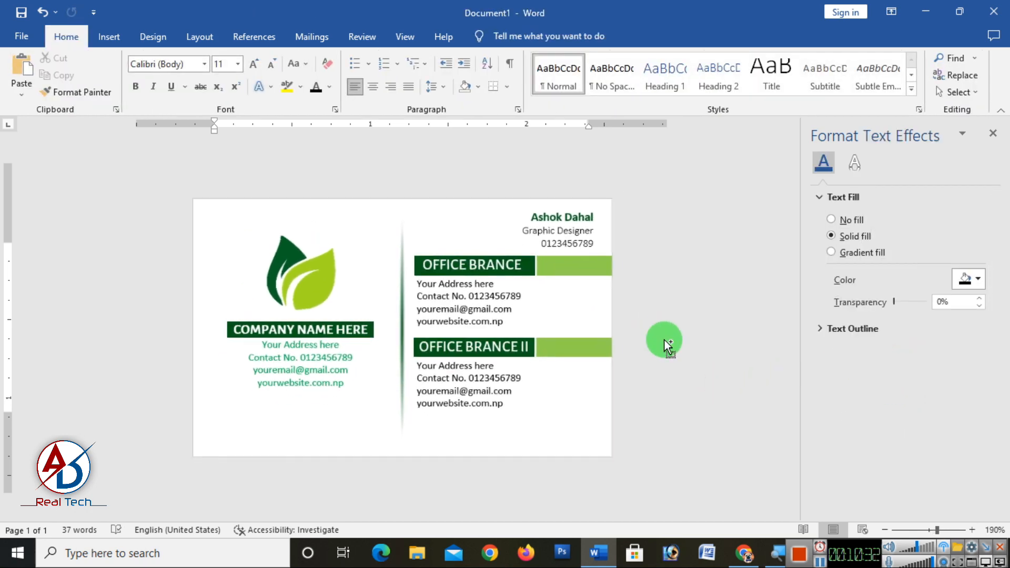
click(305, 368)
key(ctrl+a)
click(333, 378)
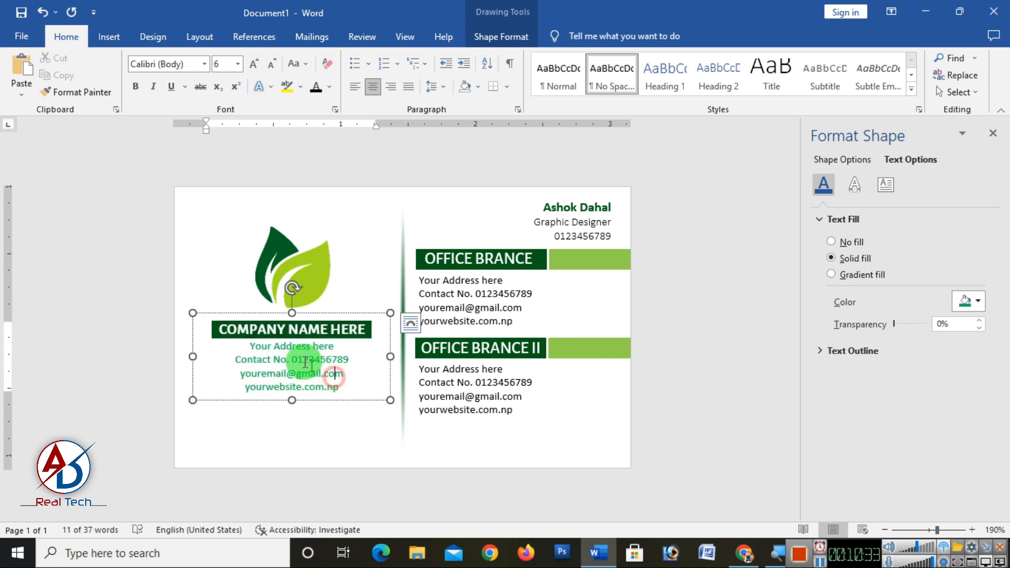
click(380, 389)
drag(357, 390, 265, 351)
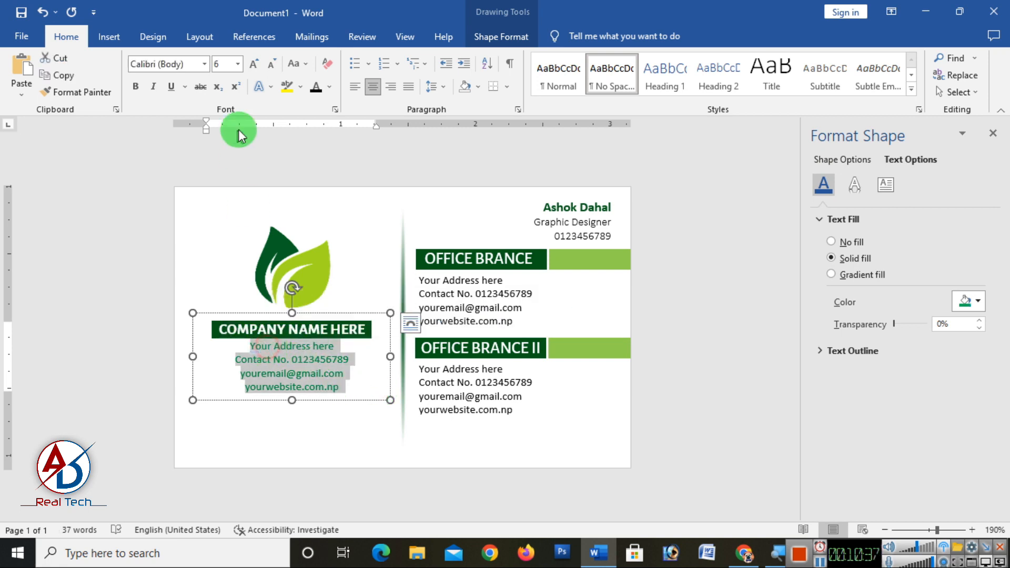
click(356, 87)
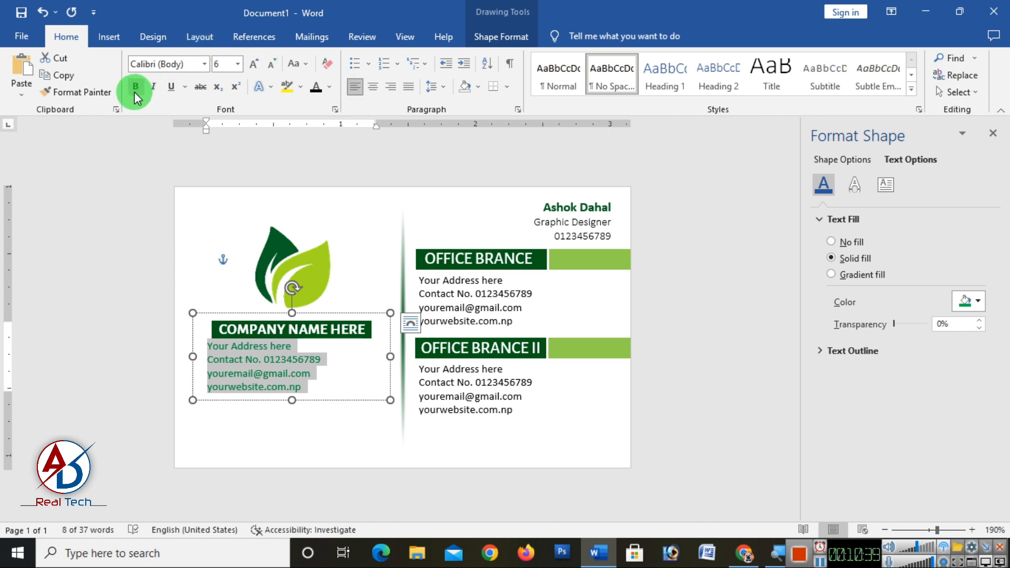
click(315, 87)
Left-align all the text in the company text box, including the "COMPANY NAME HERE" line
click(327, 331)
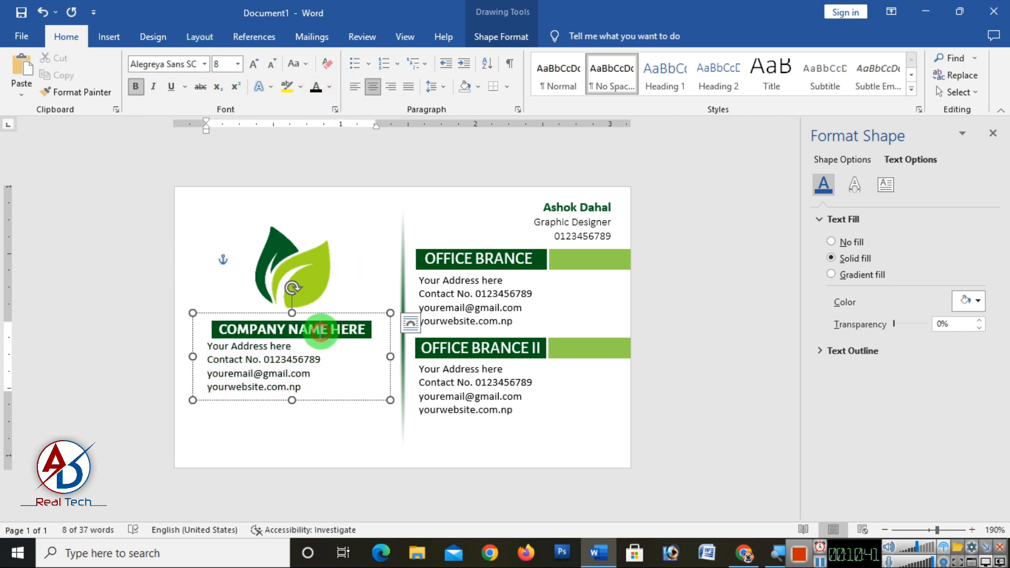
key(ctrl+a)
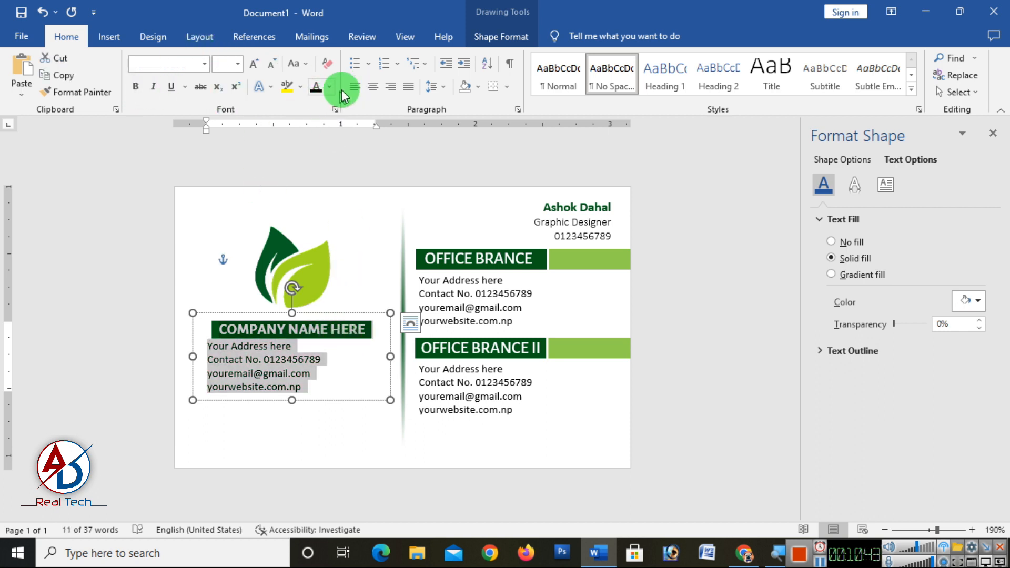
click(366, 424)
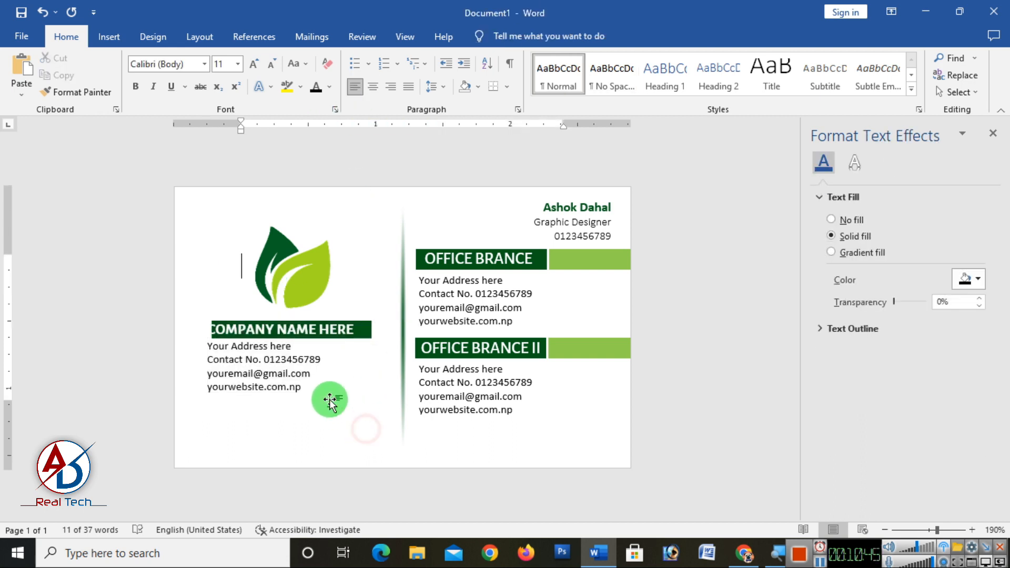
click(313, 383)
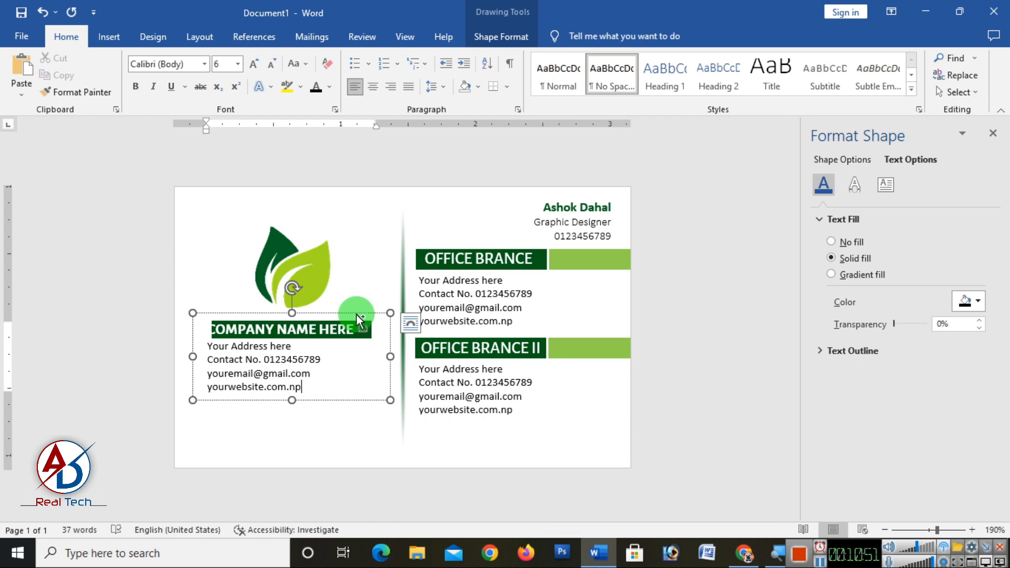
Undo the left alignment and the black font color in the company text box
key(ctrl+z)
click(328, 368)
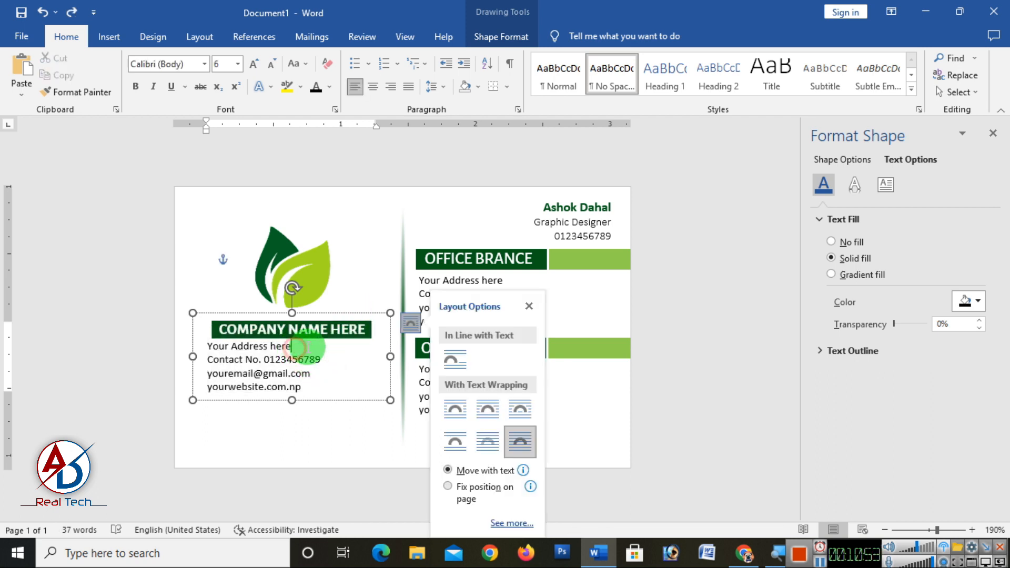
click(208, 346)
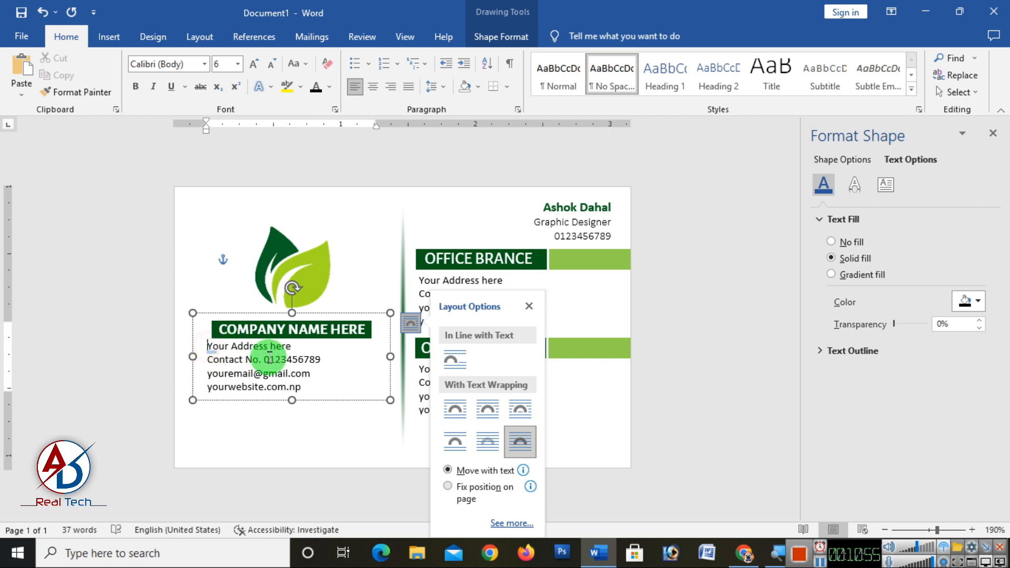
key(ctrl+e)
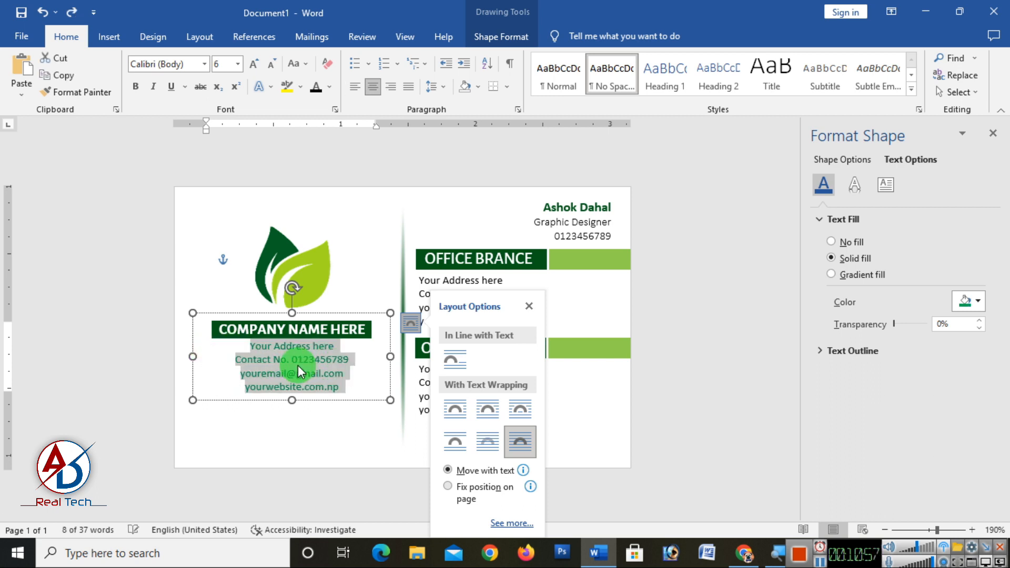
Color the four company contact lines black and reword the first one to "Your Address Type here"
click(353, 381)
drag(247, 346, 342, 387)
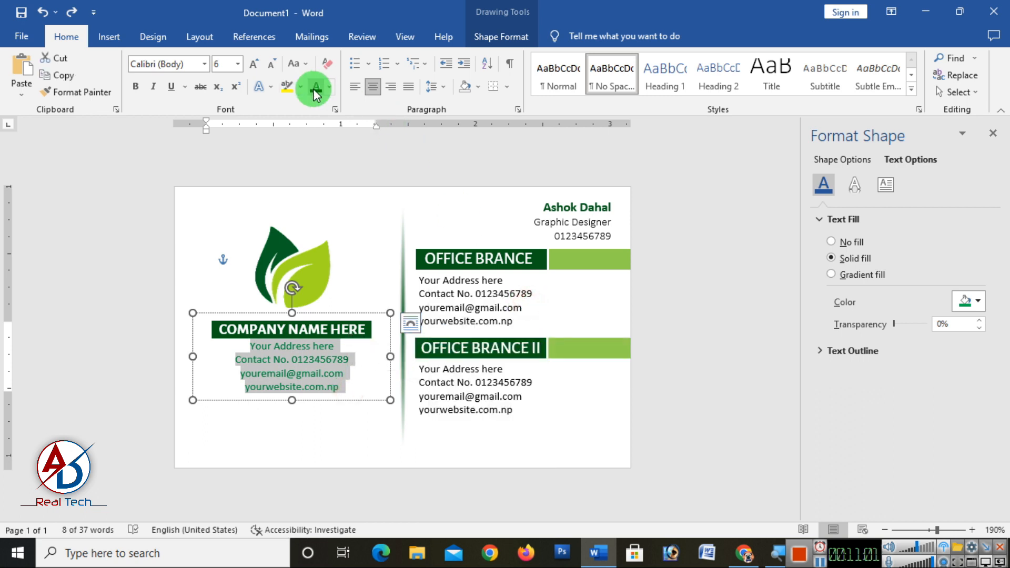
click(361, 373)
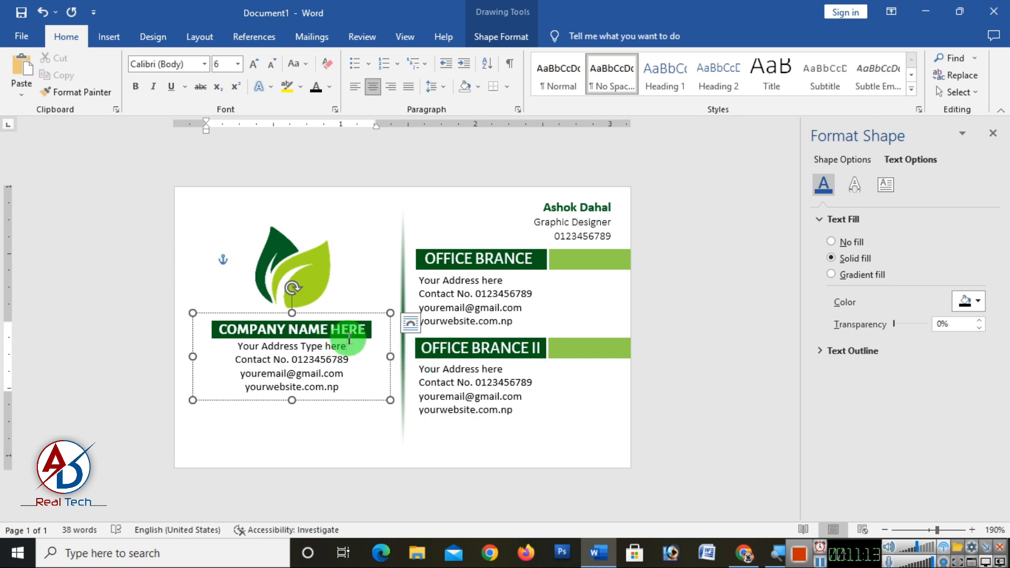
Make the "Your Address Type here" line bold and slightly larger than the lines beneath it
drag(350, 345, 237, 346)
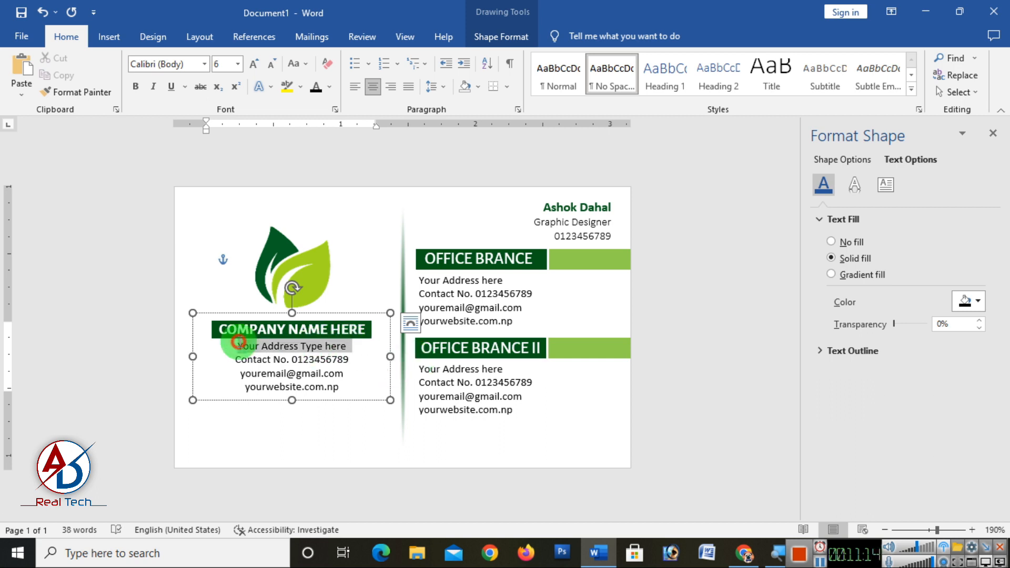
click(136, 86)
click(254, 65)
click(254, 66)
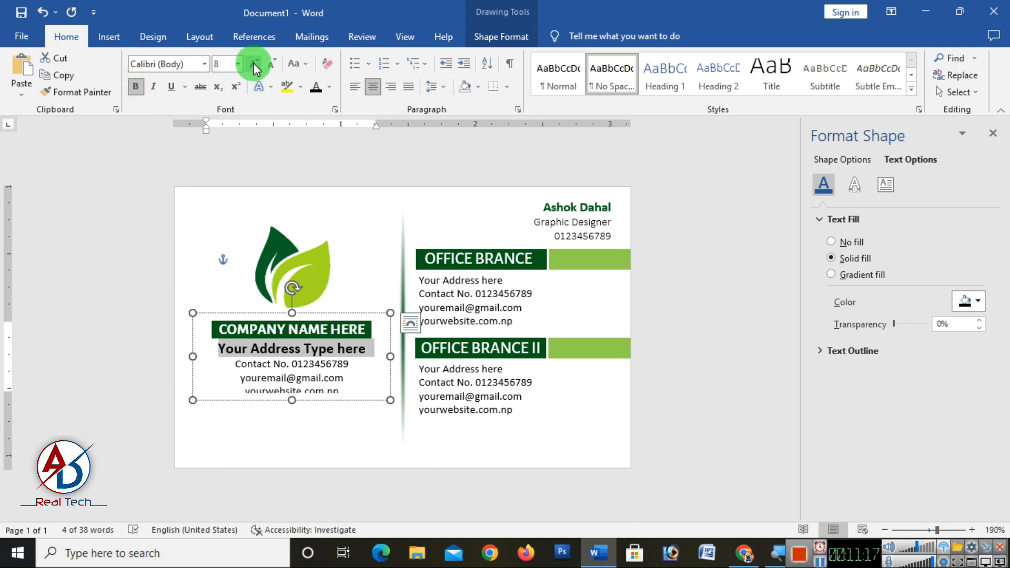
click(269, 63)
click(318, 376)
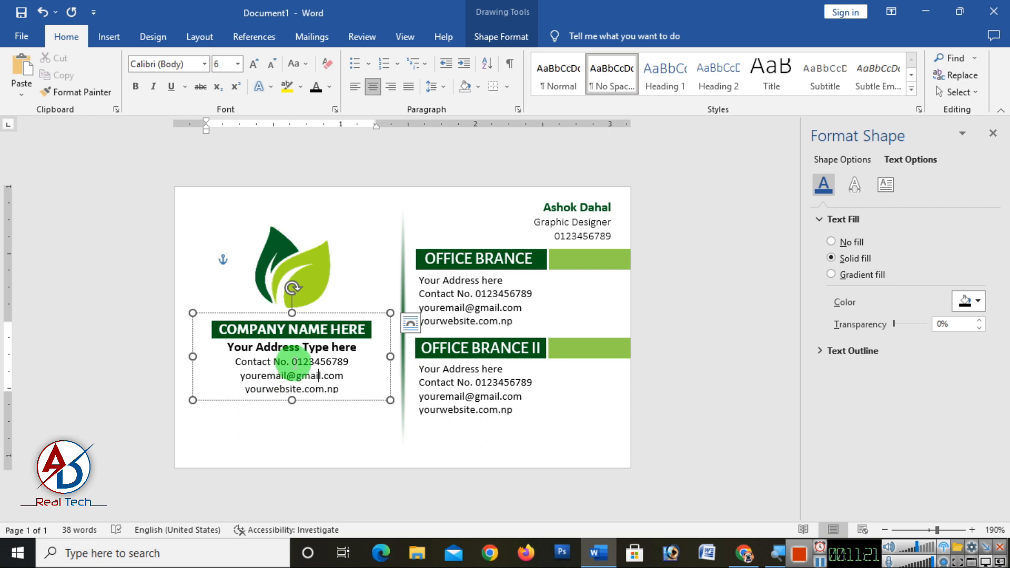
Make the phone number in the company's "Contact No." line bold
drag(292, 363, 350, 367)
click(135, 87)
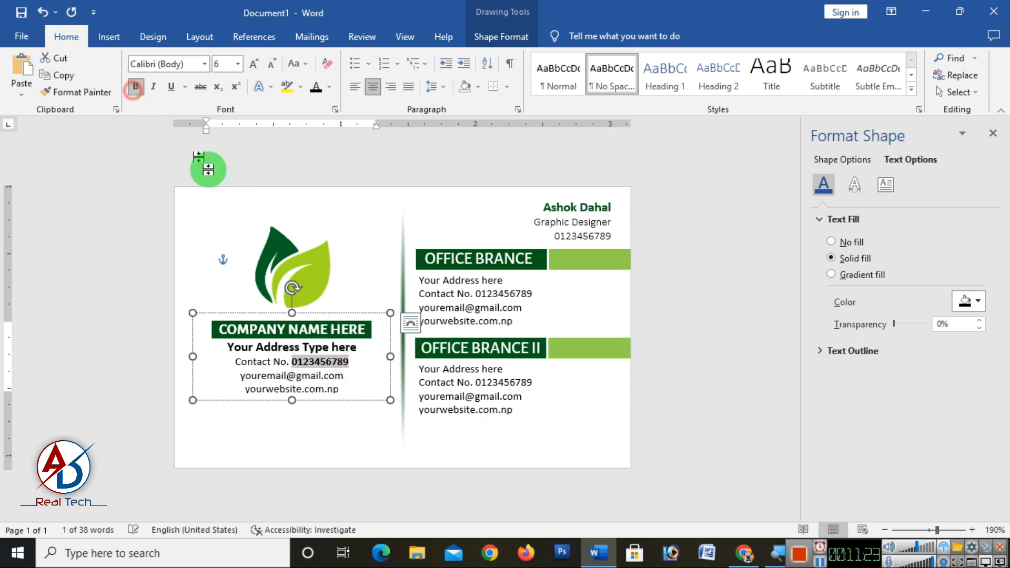
click(361, 389)
click(333, 443)
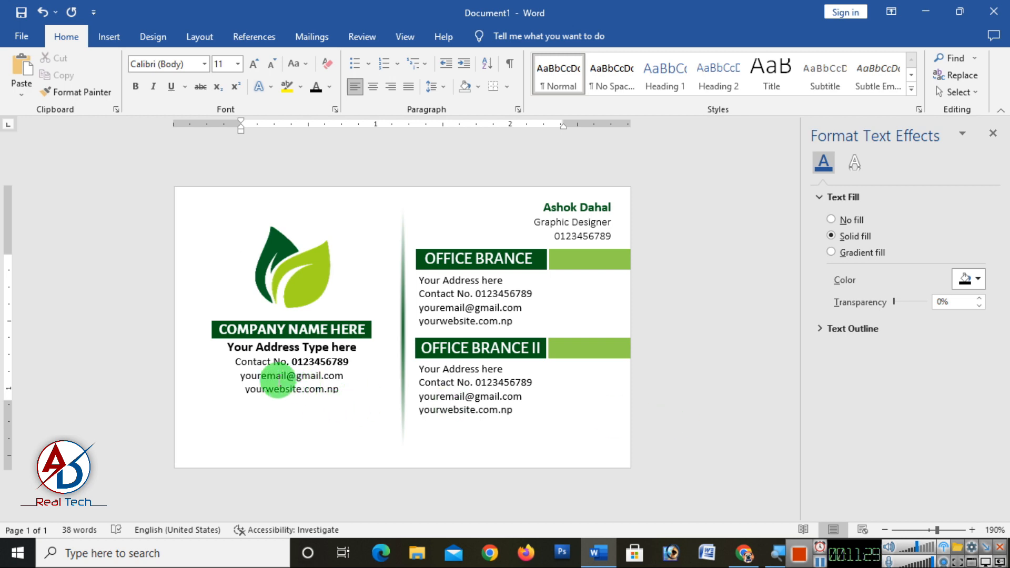
Change the company's whole "Contact No." line to Calibri Light without bold
scroll(308, 392, up, 6)
click(229, 398)
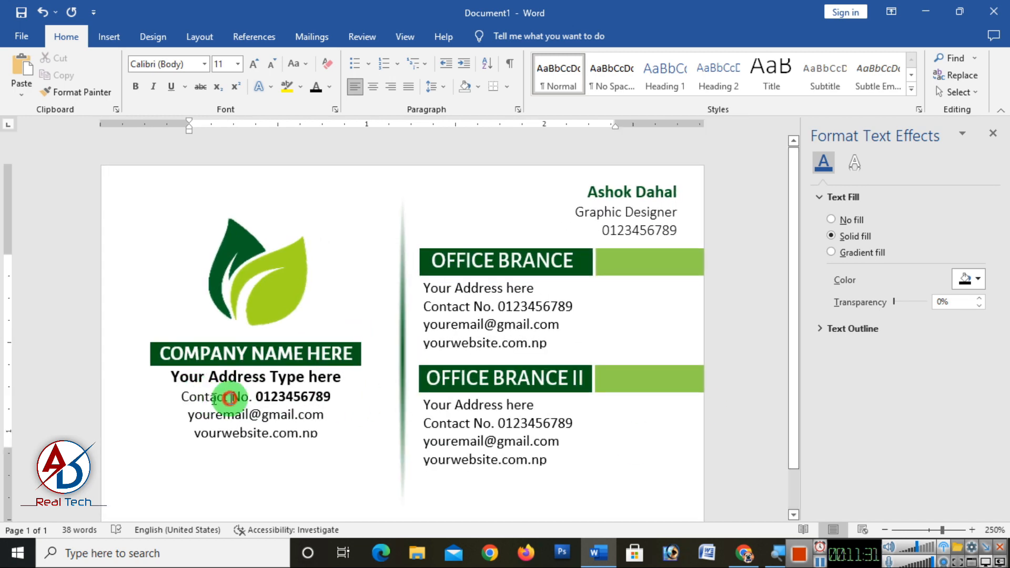
drag(229, 399, 338, 396)
click(207, 61)
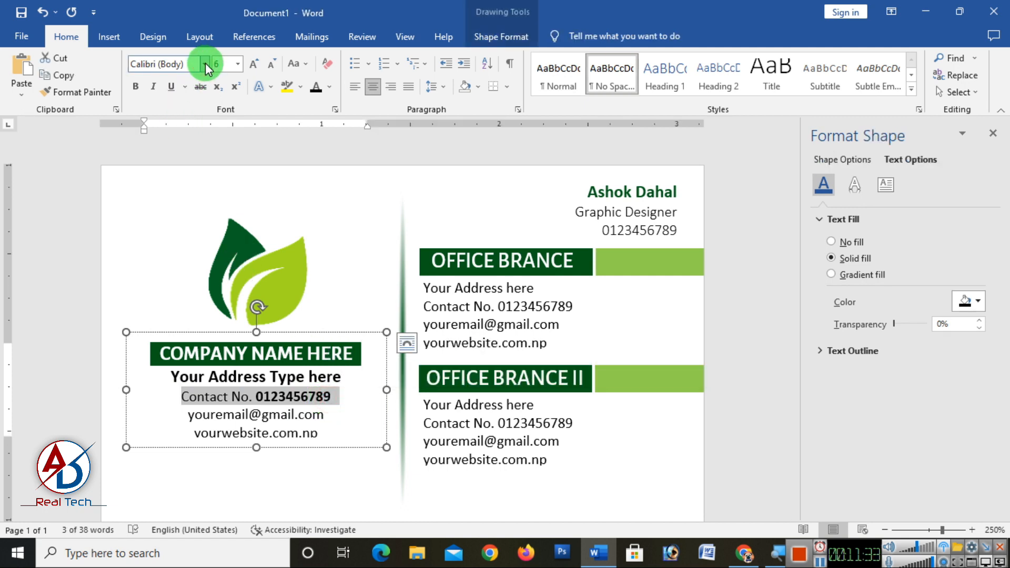
click(190, 99)
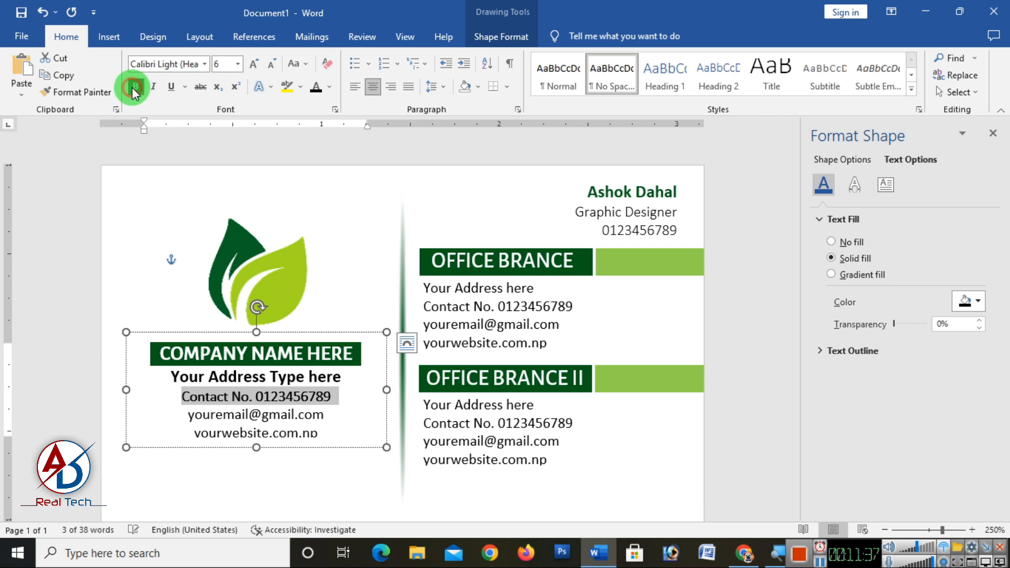
click(292, 413)
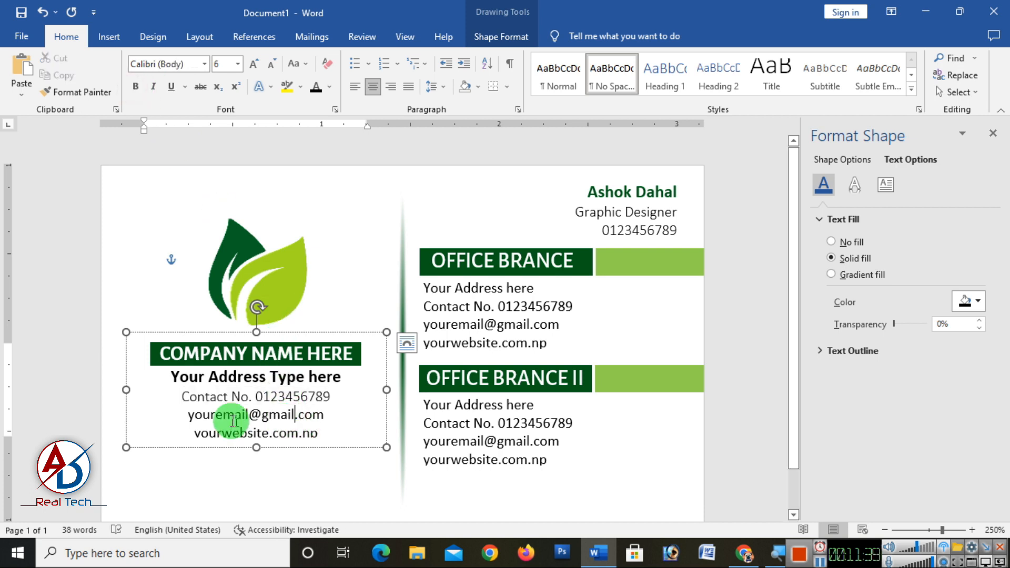
Apply Calibri Light to the company's contact number, e-mail and website lines
drag(218, 425, 314, 435)
drag(295, 435, 193, 398)
click(331, 434)
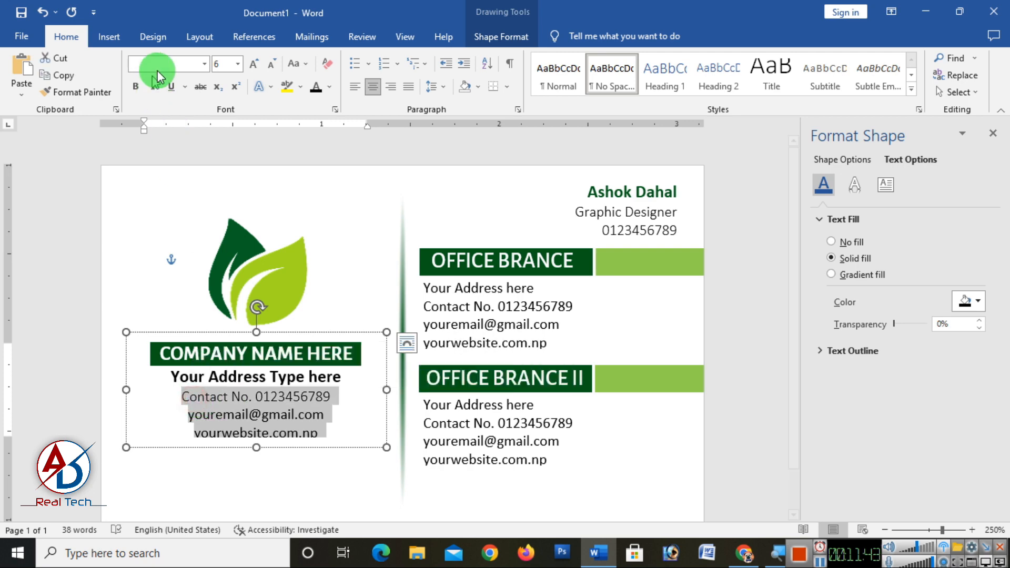
click(204, 64)
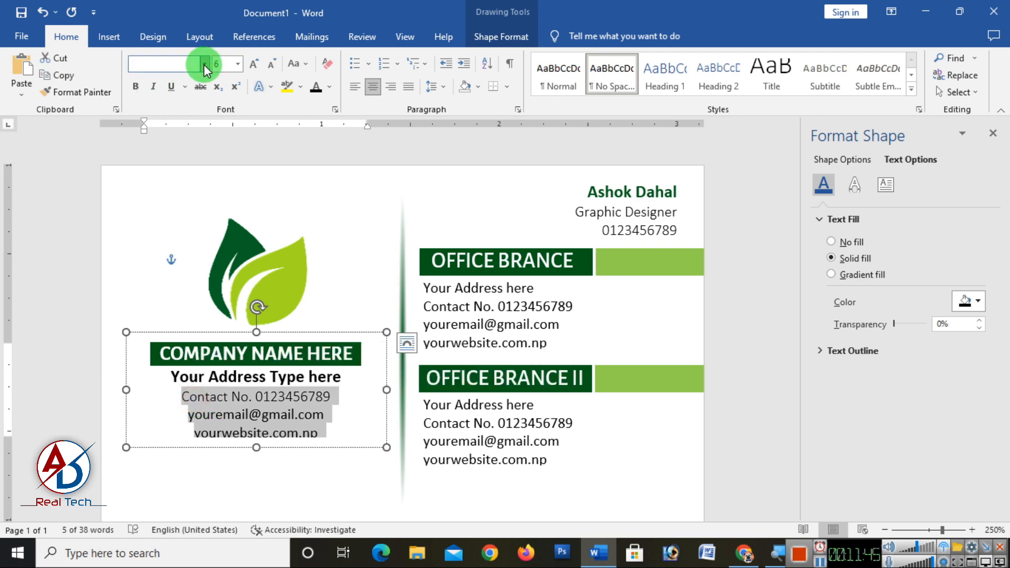
click(180, 105)
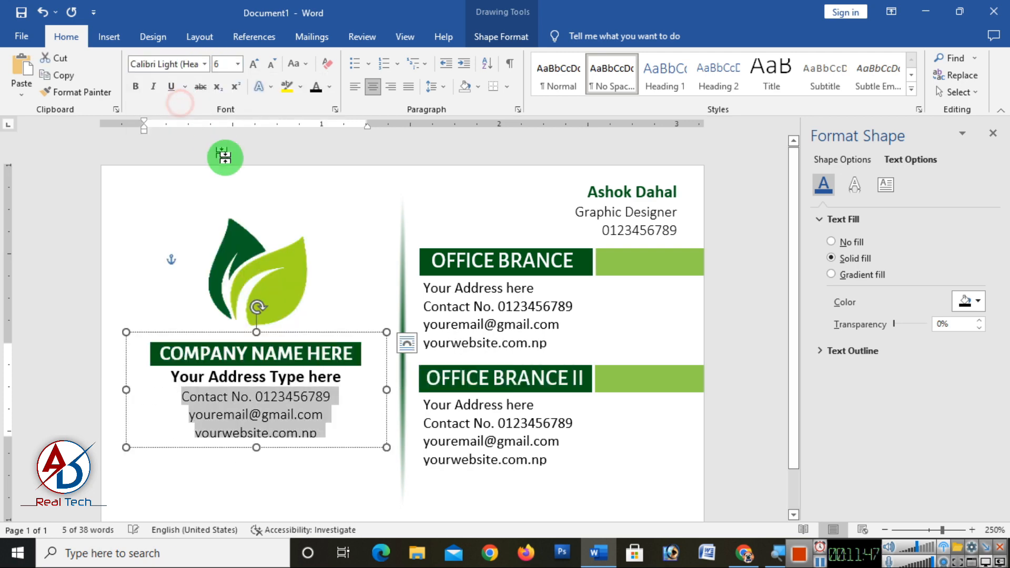
Extend the company text box slightly downward so the website line fits completely
click(319, 457)
click(298, 432)
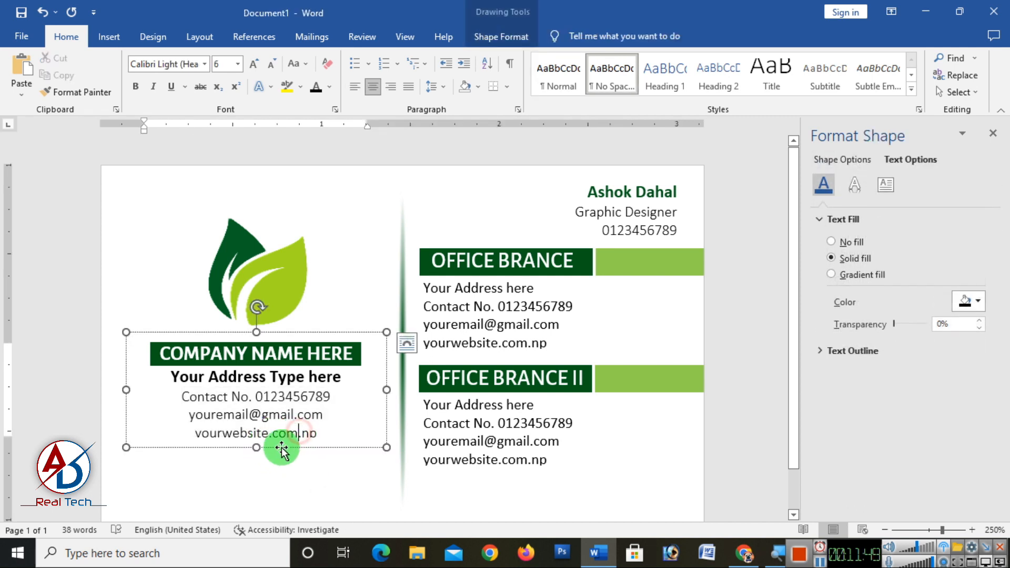
mouse_move(256, 447)
mouse_down()
mouse_move(257, 476)
mouse_move(264, 462)
mouse_up()
click(305, 477)
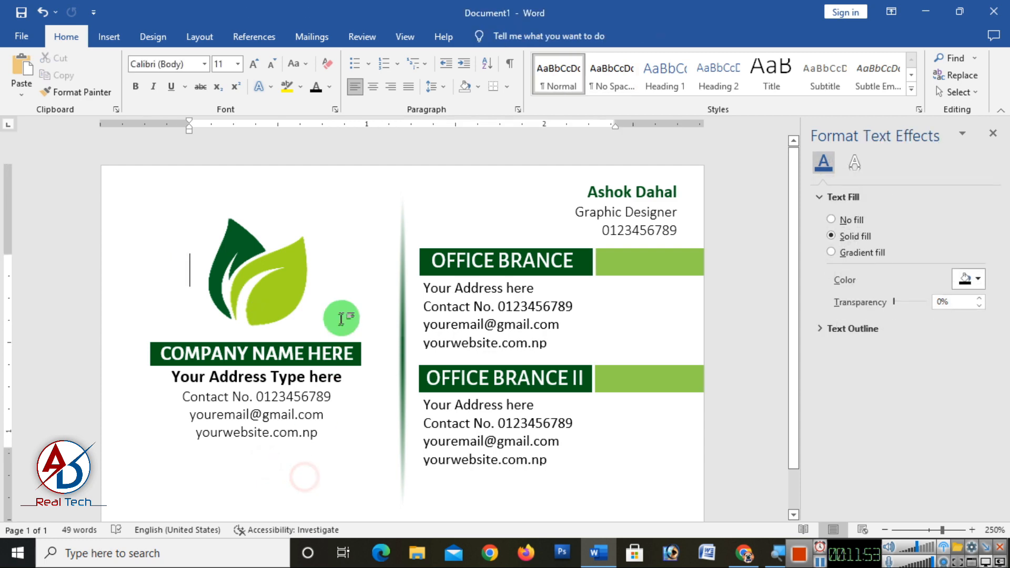
Move the leaf logo slightly down so it sits just above the "COMPANY NAME HERE" bar
scroll(338, 315, down, 6)
click(305, 276)
drag(305, 276, 305, 277)
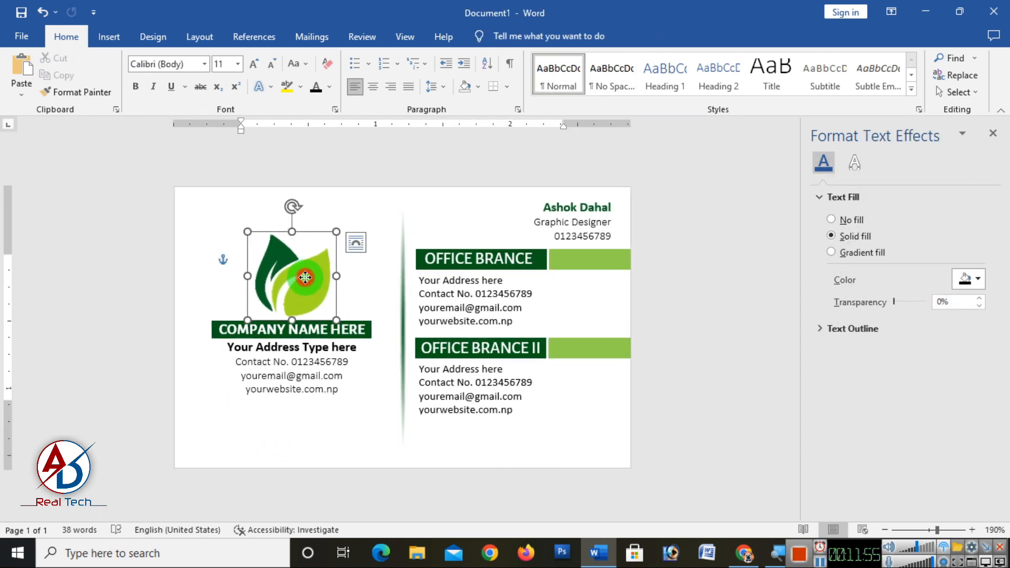
click(591, 347)
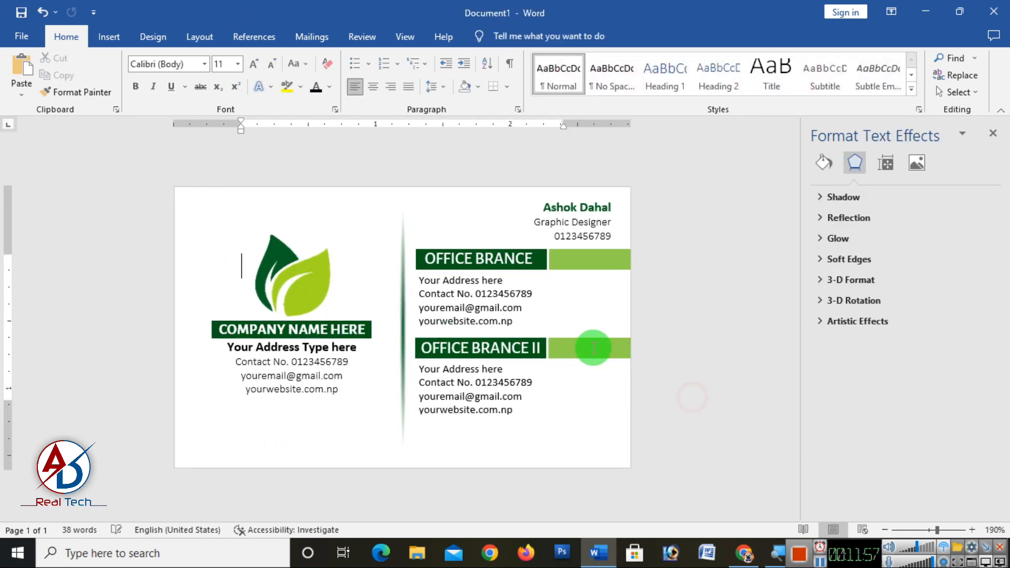
Close the Format Text Effects pane and view the finished business card
scroll(597, 359, down, 2)
scroll(598, 360, up, 2)
scroll(594, 366, down, 2)
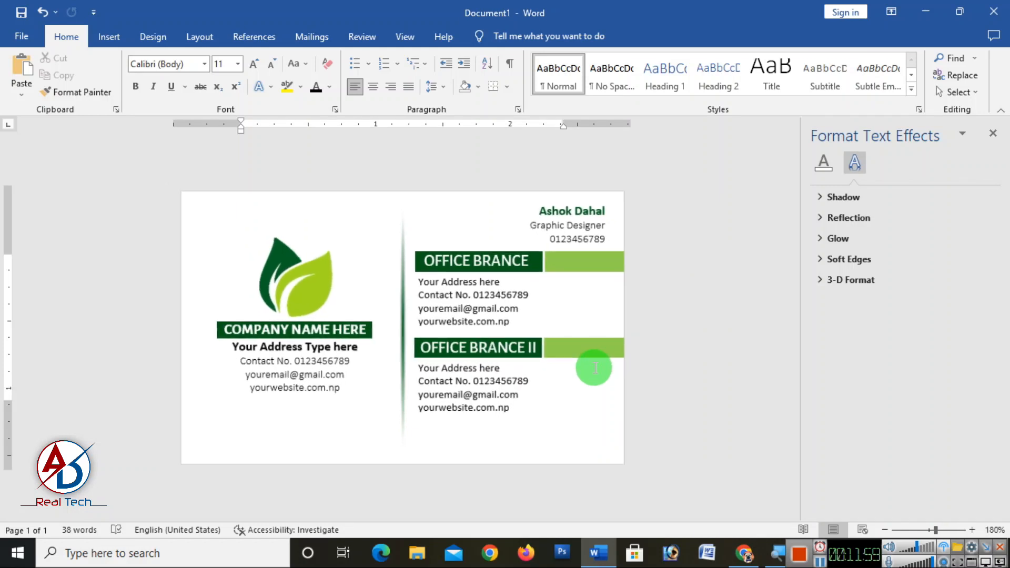
scroll(593, 365, up, 3)
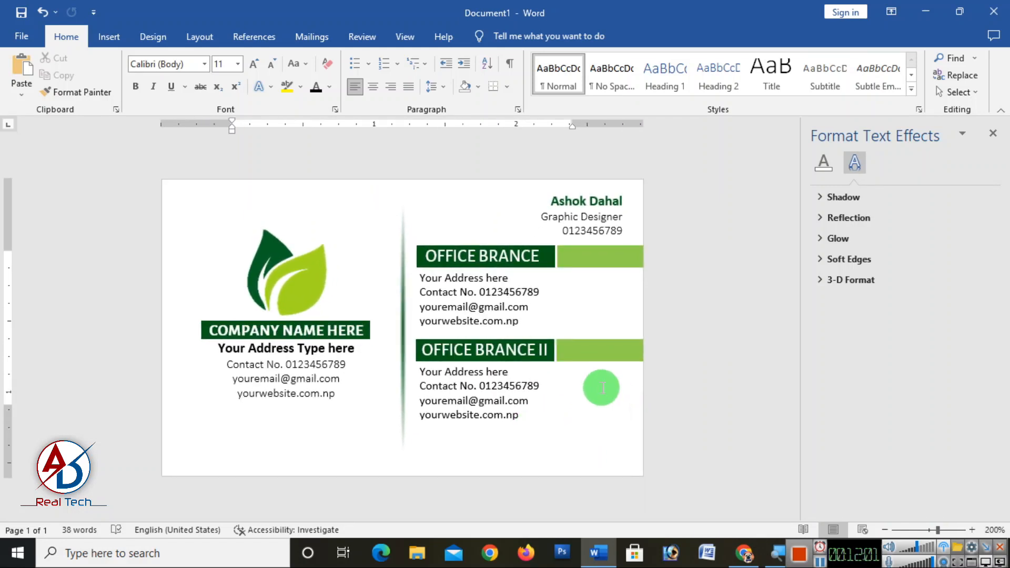
click(993, 133)
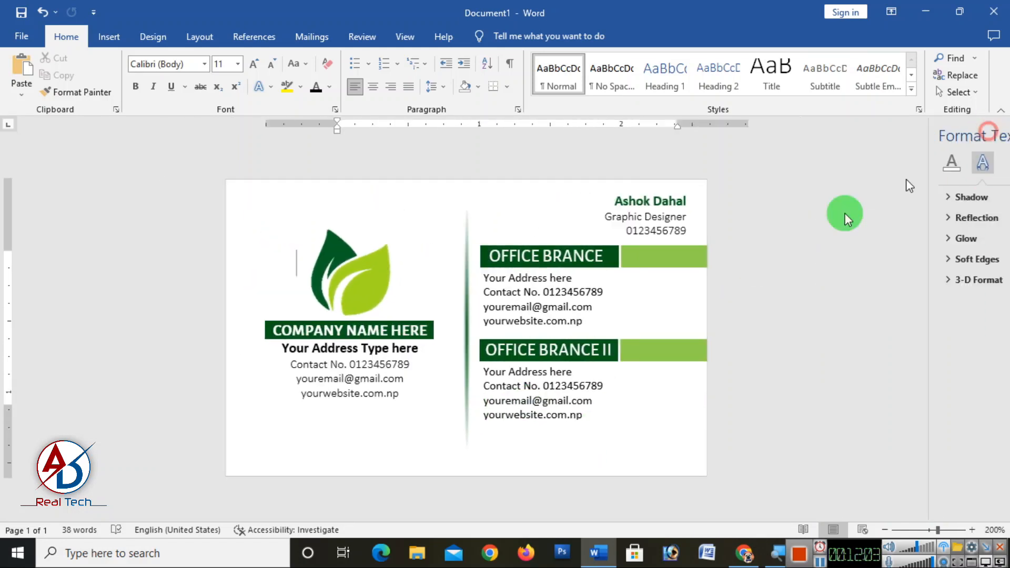
scroll(565, 337, up, 1)
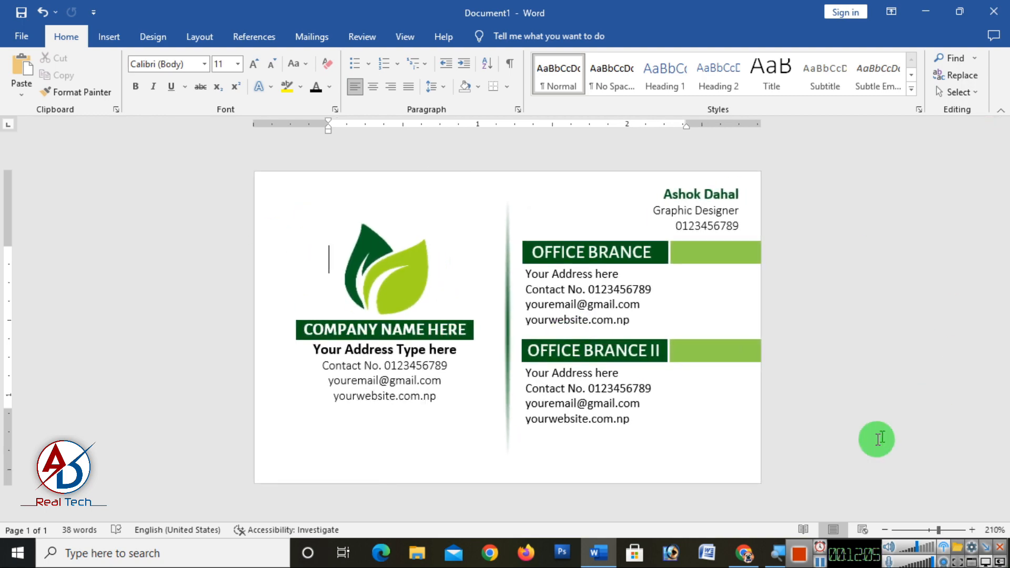